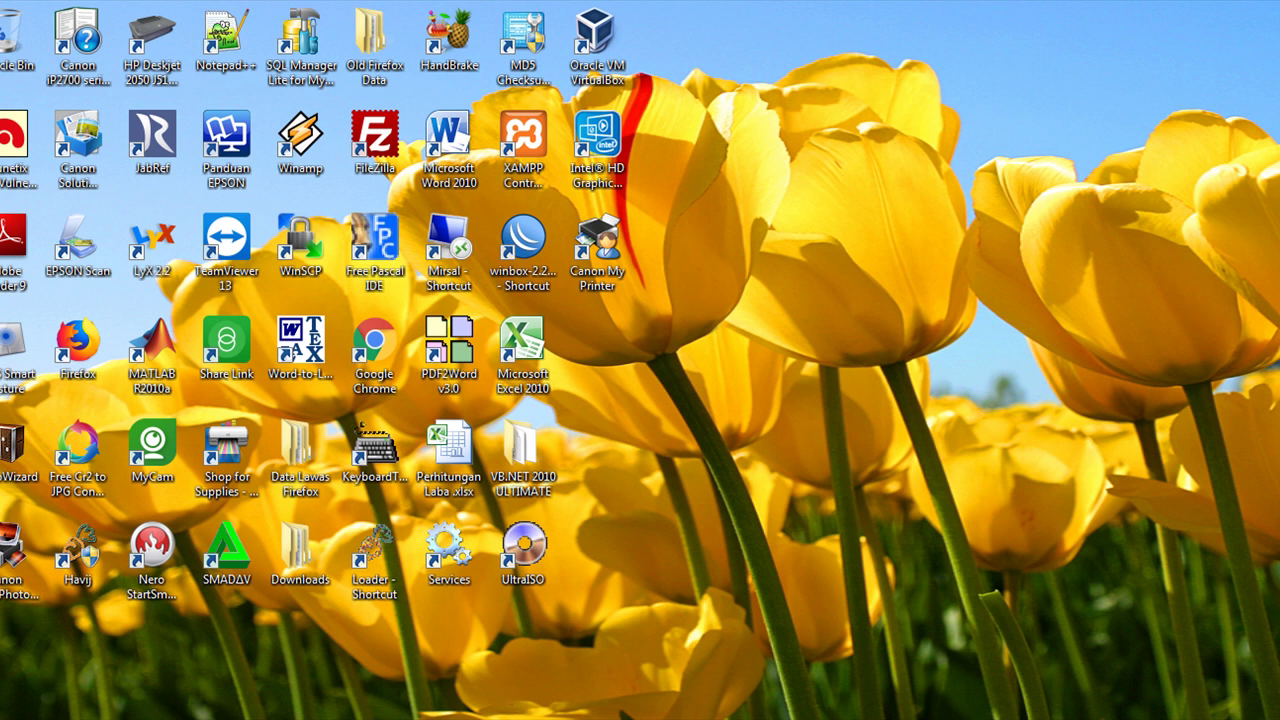
Check the win 2008 si13 and win 7 si13 machine windows, then switch to the VirtualBox Manager.
mouse_move(500, 716)
left_click(480, 662)
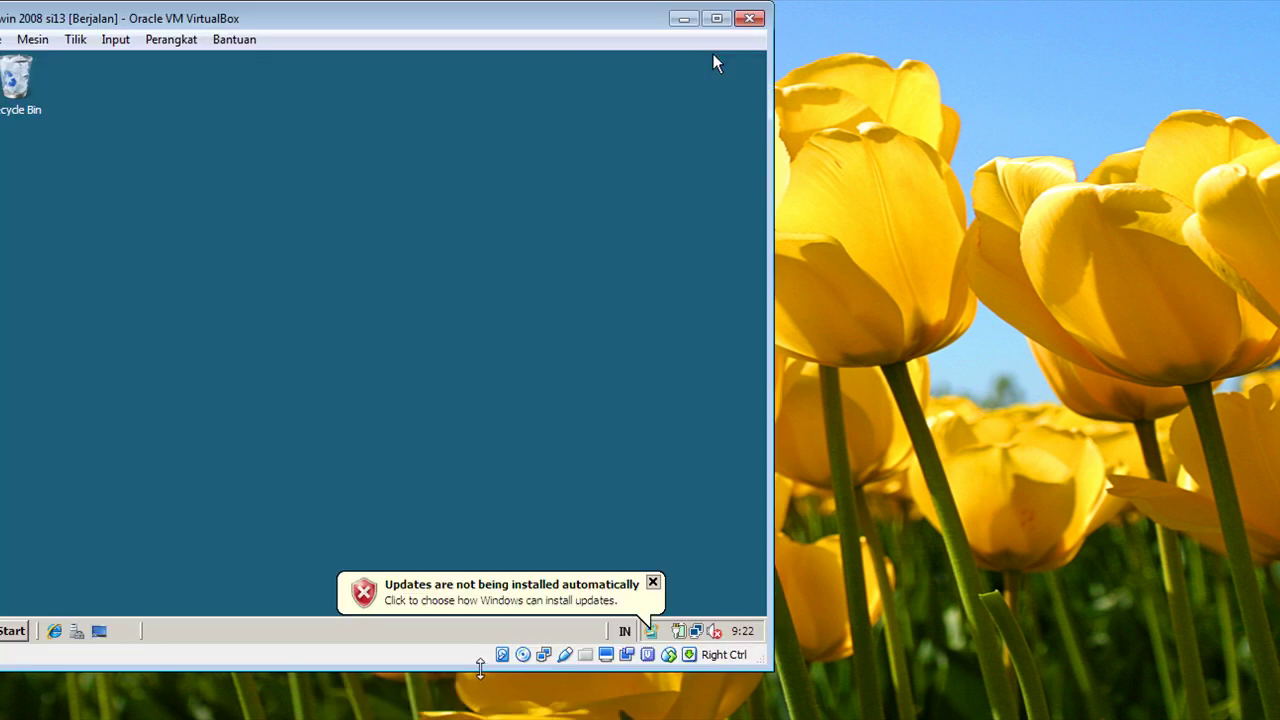
left_click(683, 20)
left_click(450, 691)
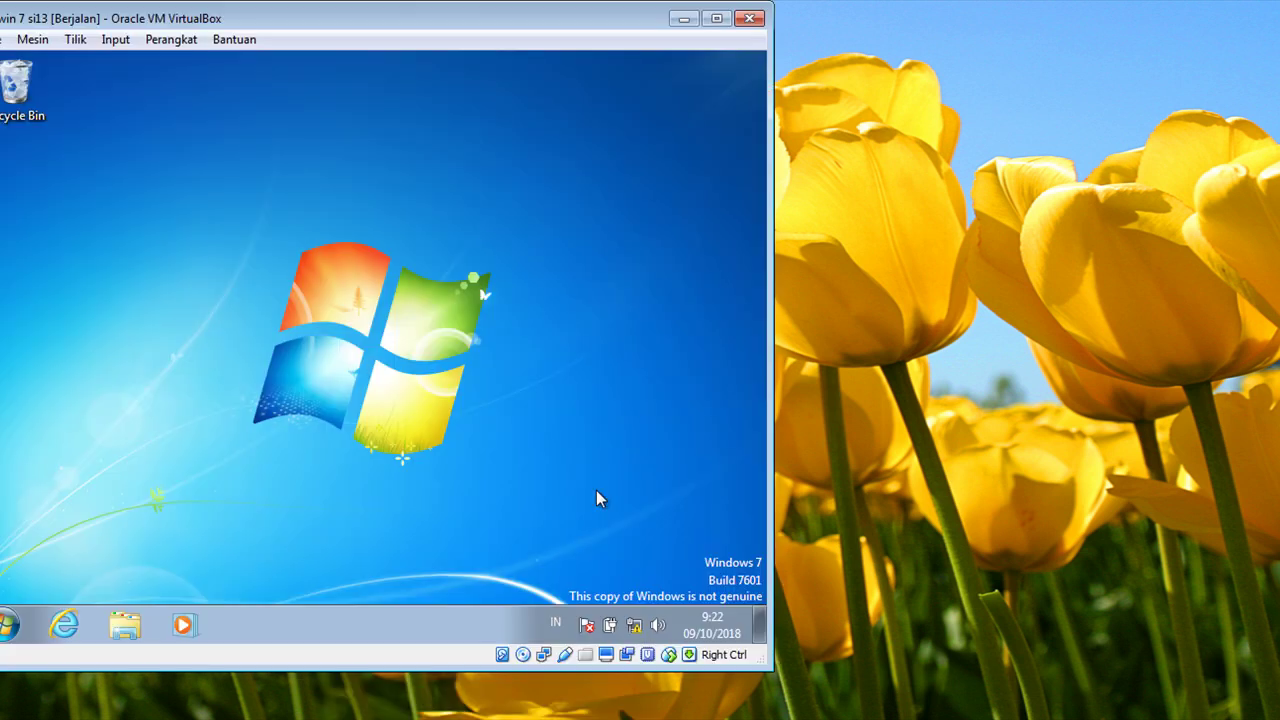
left_click(684, 20)
left_click(470, 712)
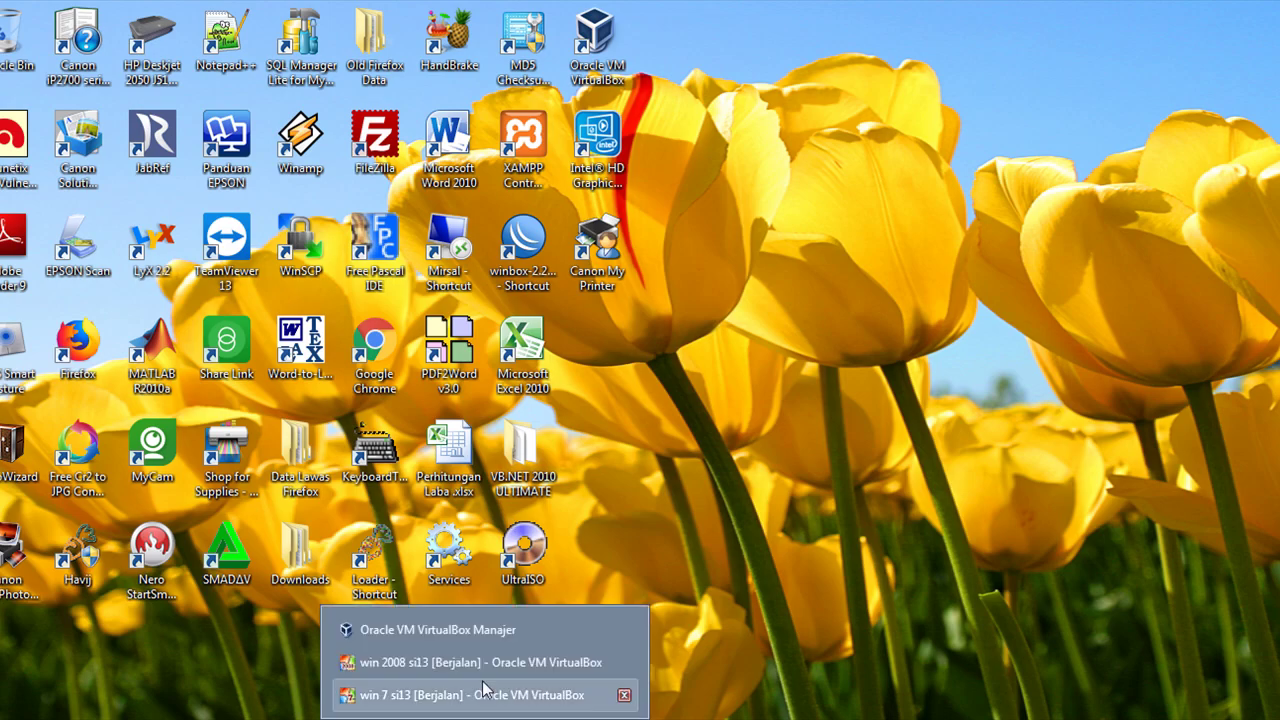
left_click(469, 632)
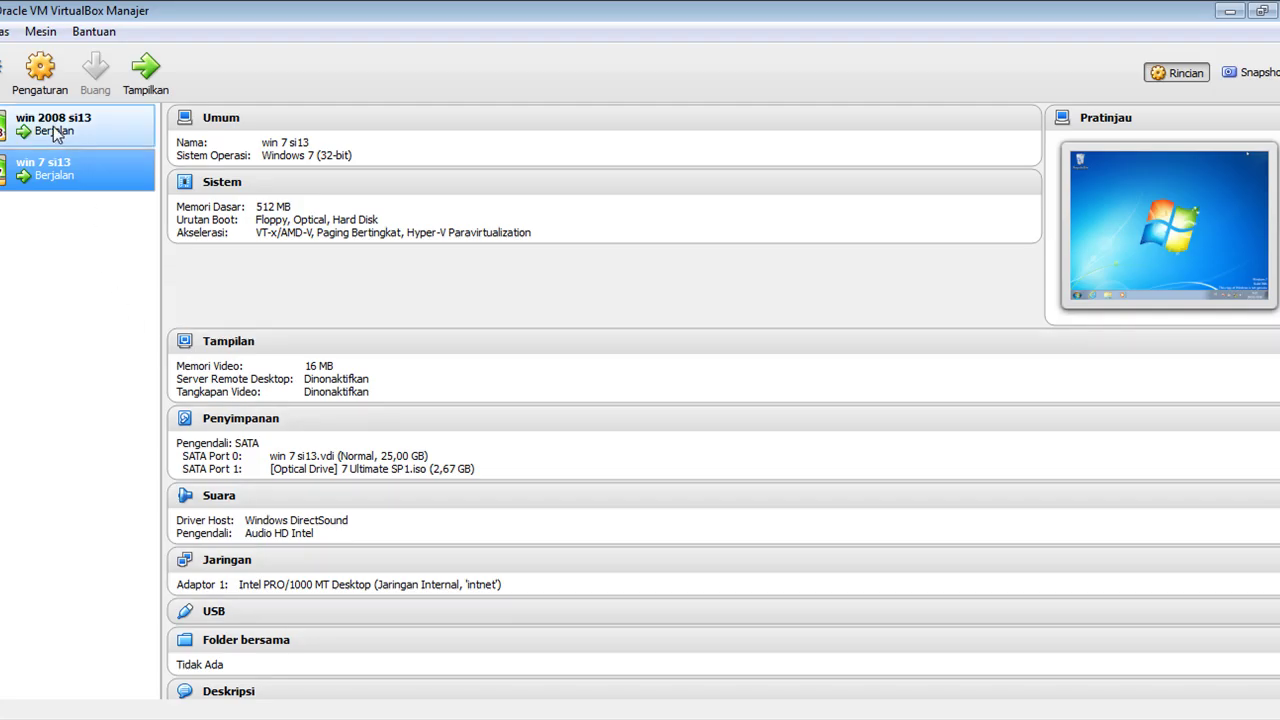
Attach win 2008 si13's Adapter 1 to Adaptor Hanya-host (host-only network).
right_click(55, 135)
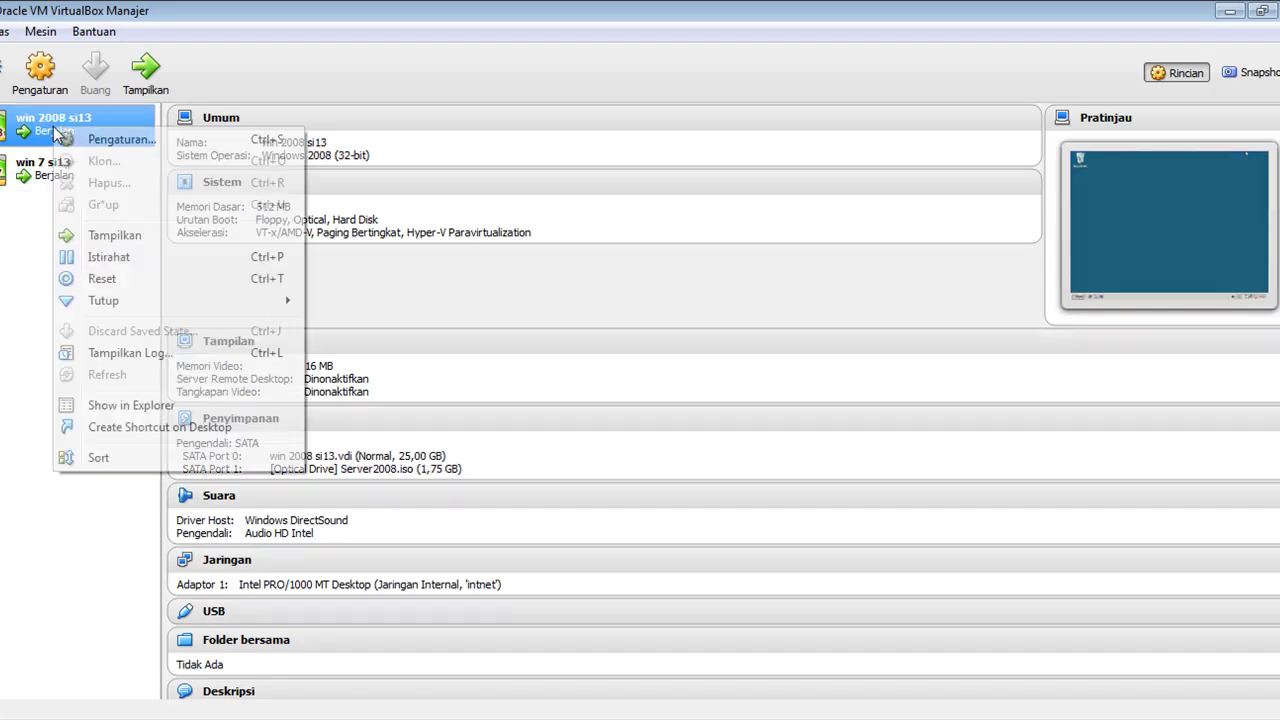
left_click(108, 143)
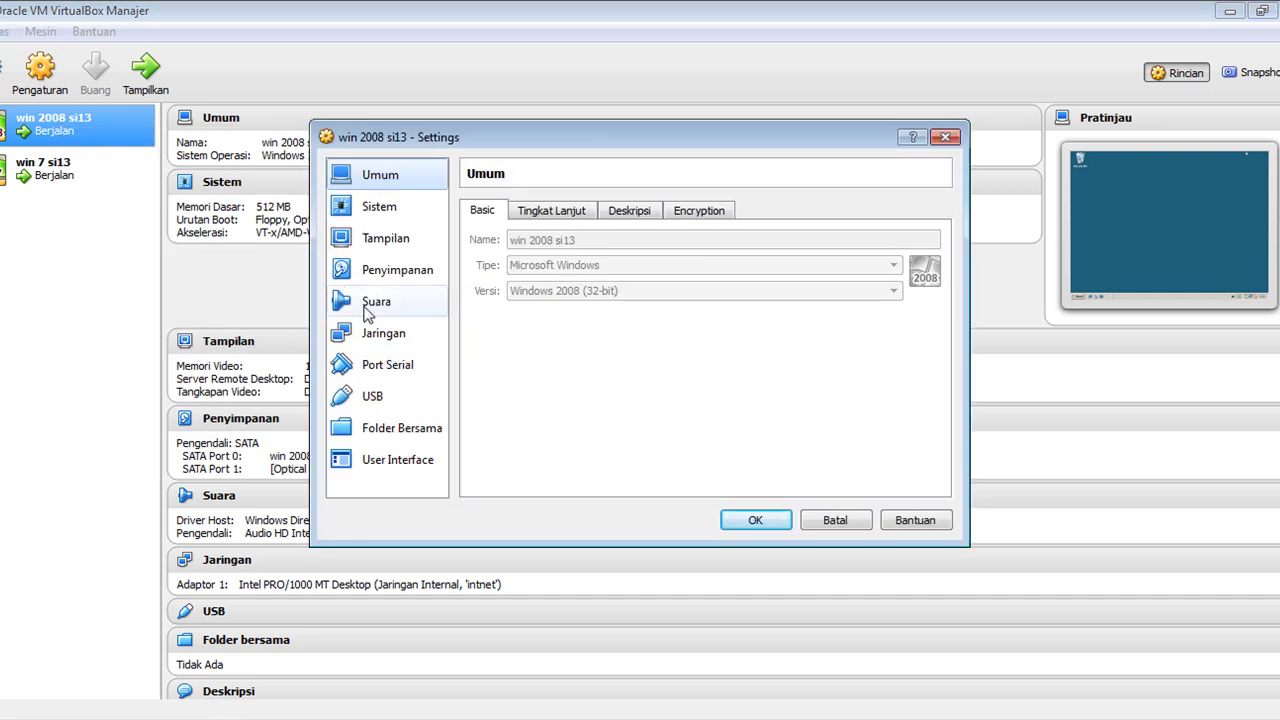
left_click(385, 340)
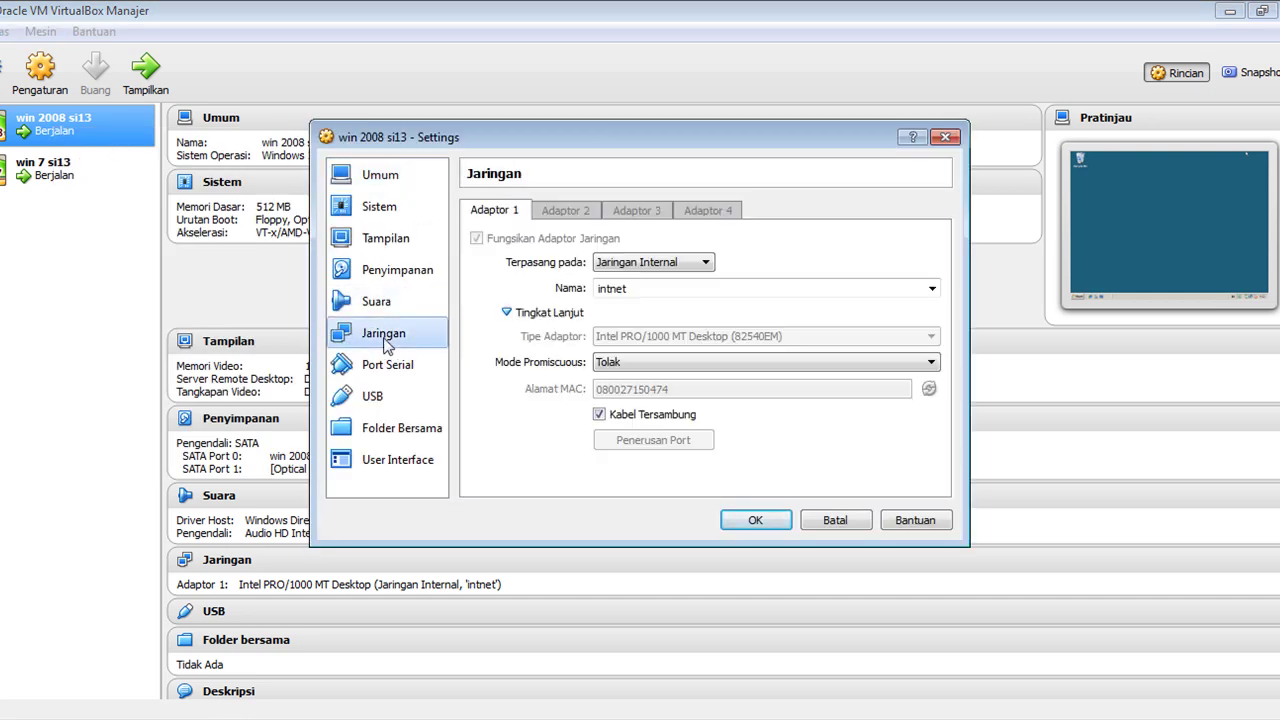
left_click(648, 264)
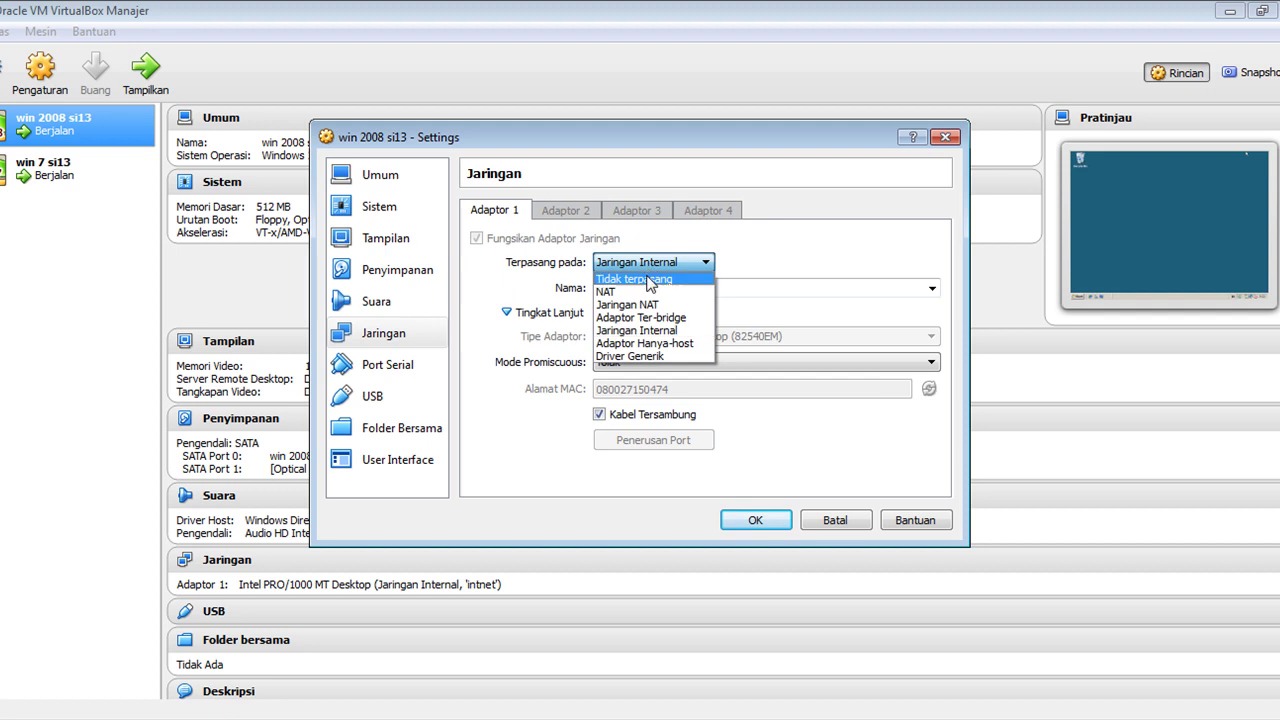
left_click(650, 344)
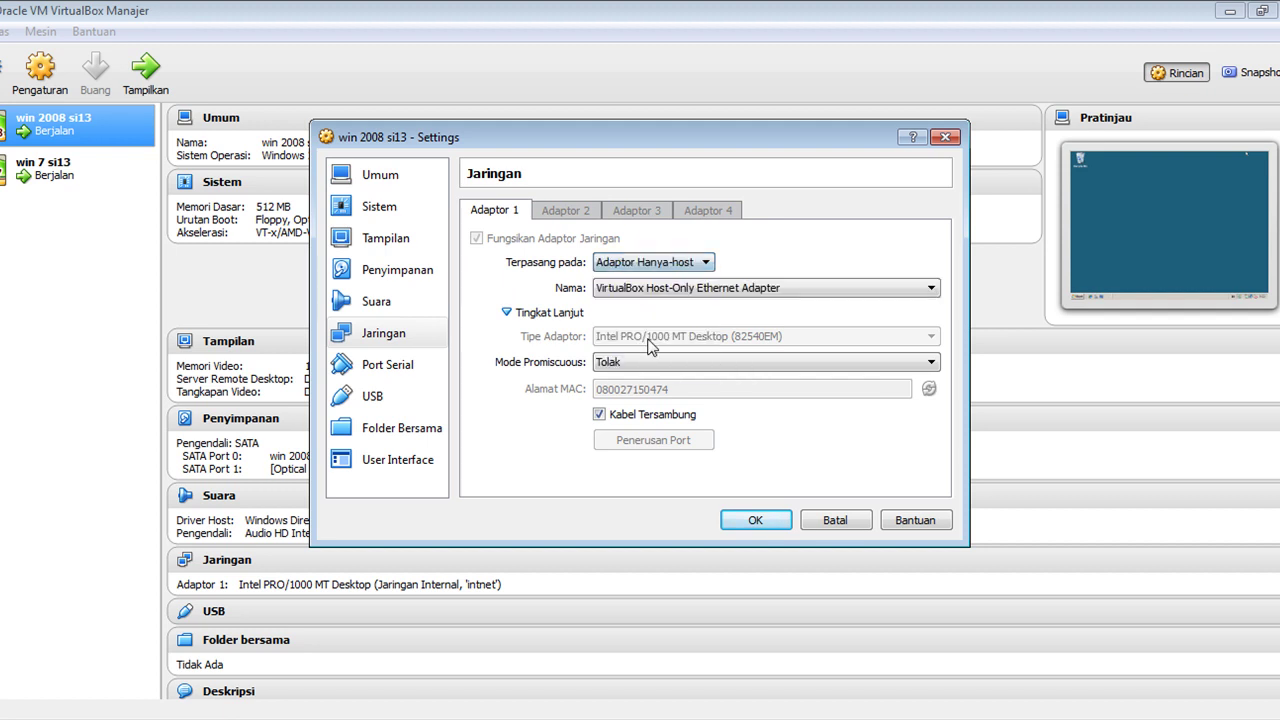
left_click(752, 522)
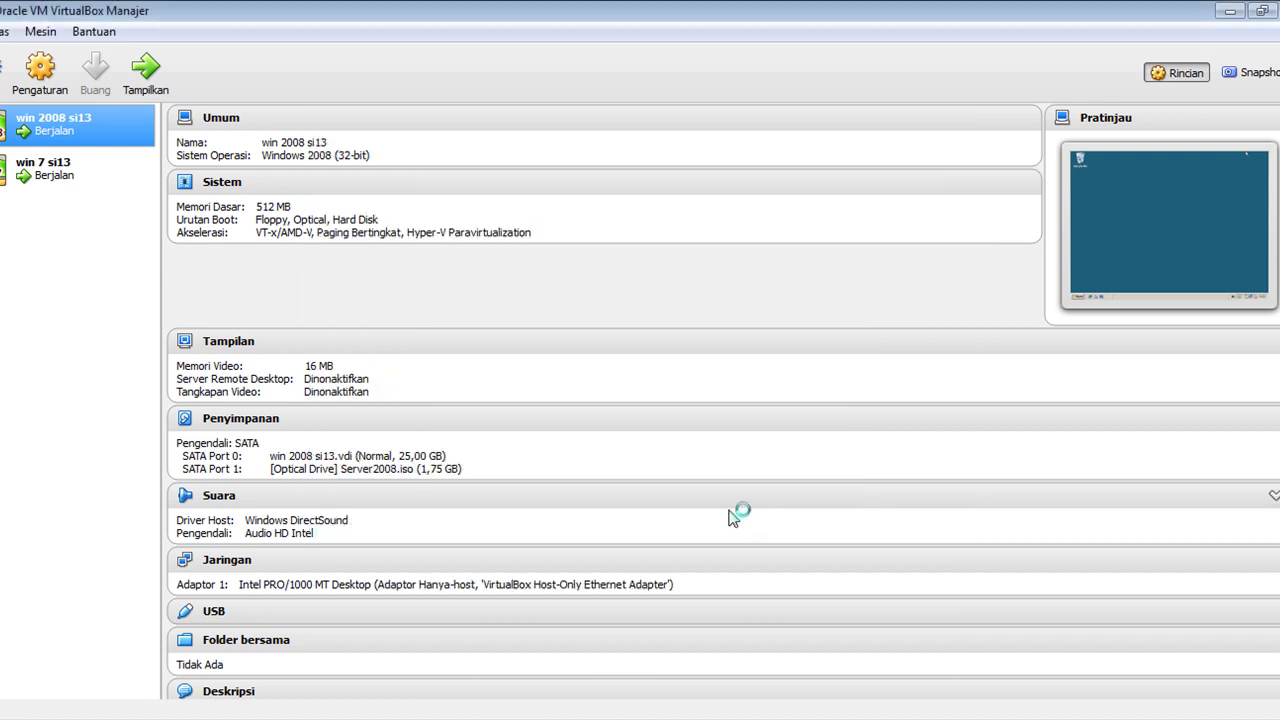
Attach win 7 si13's Adapter 1 to Adaptor Hanya-host too, then minimize the Manager.
right_click(85, 182)
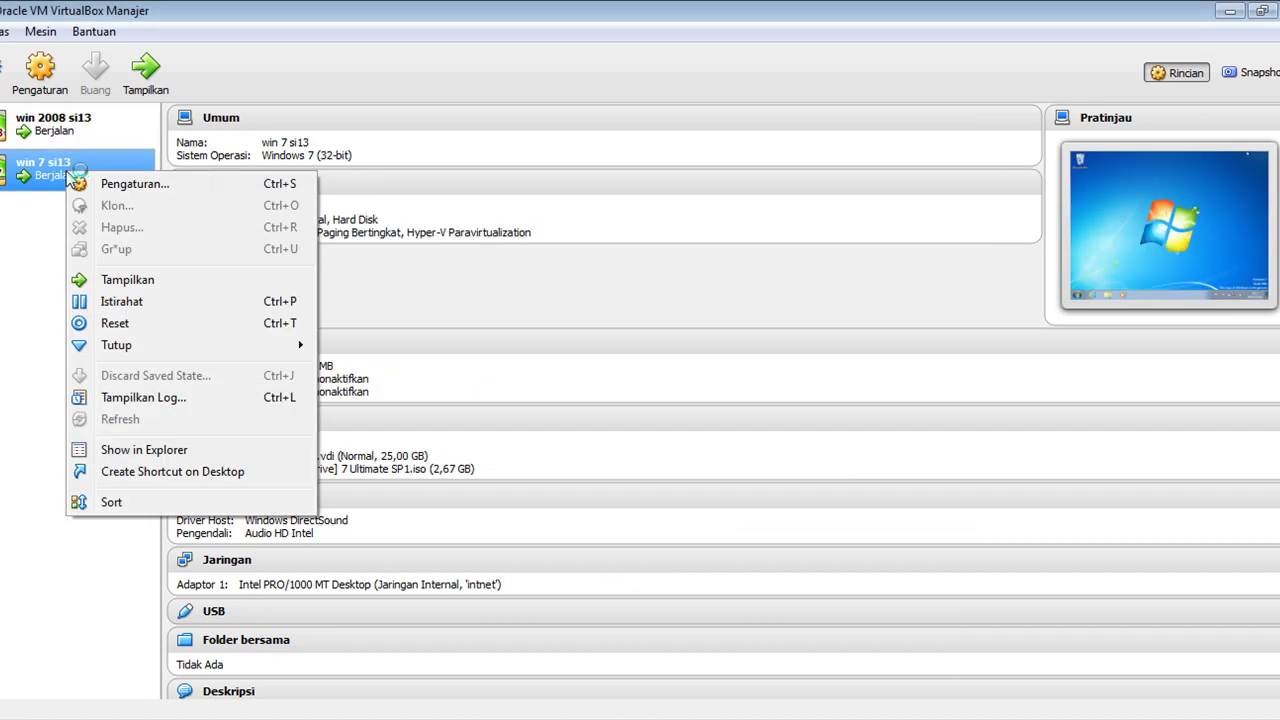
left_click(113, 186)
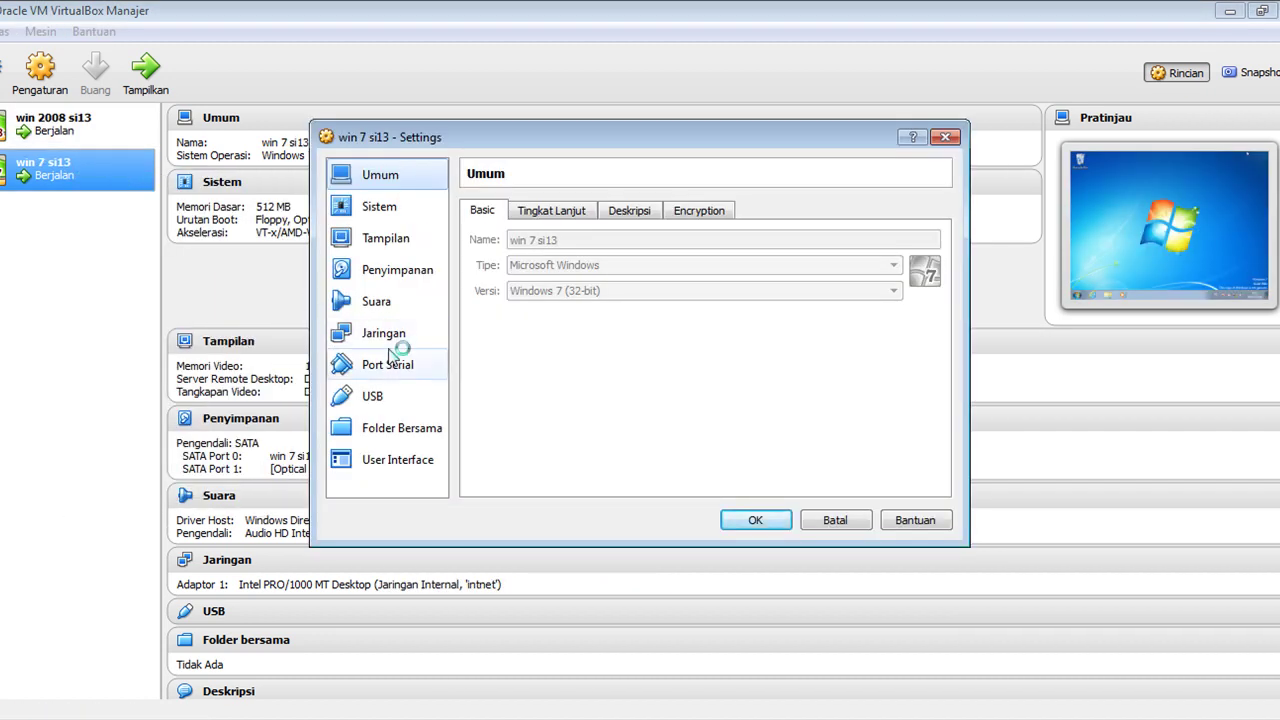
left_click(398, 335)
left_click(638, 264)
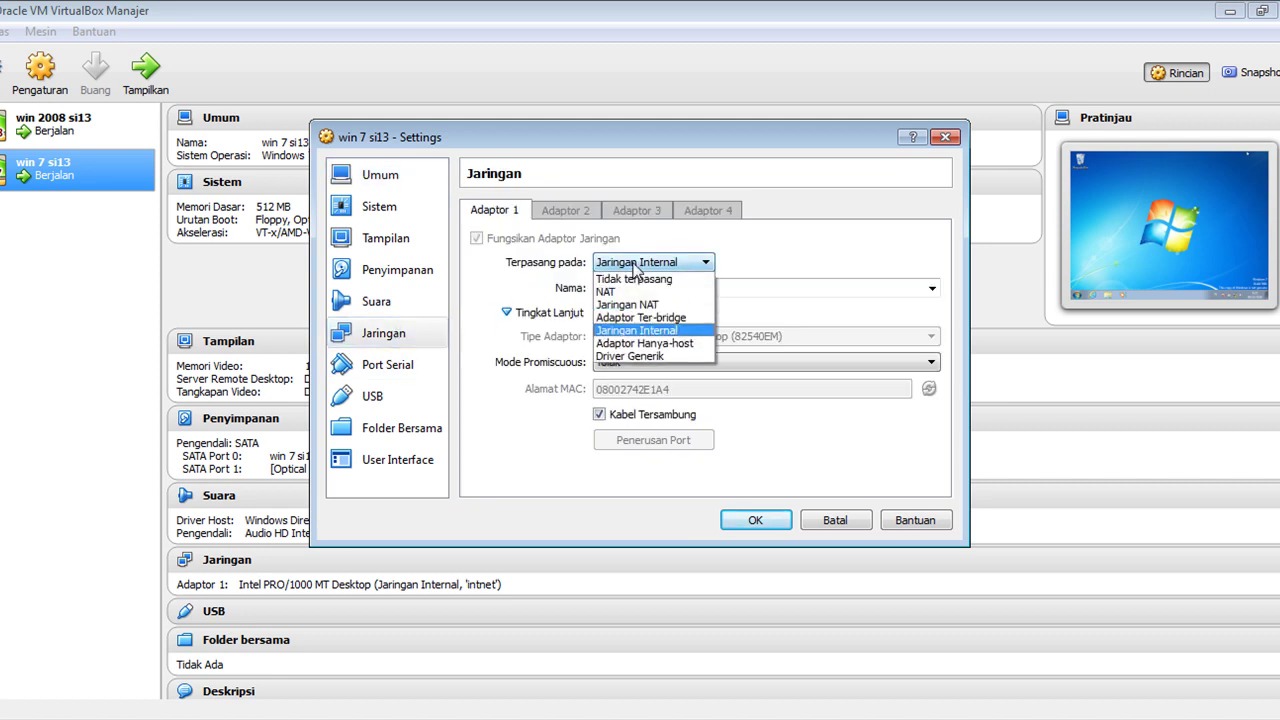
left_click(664, 343)
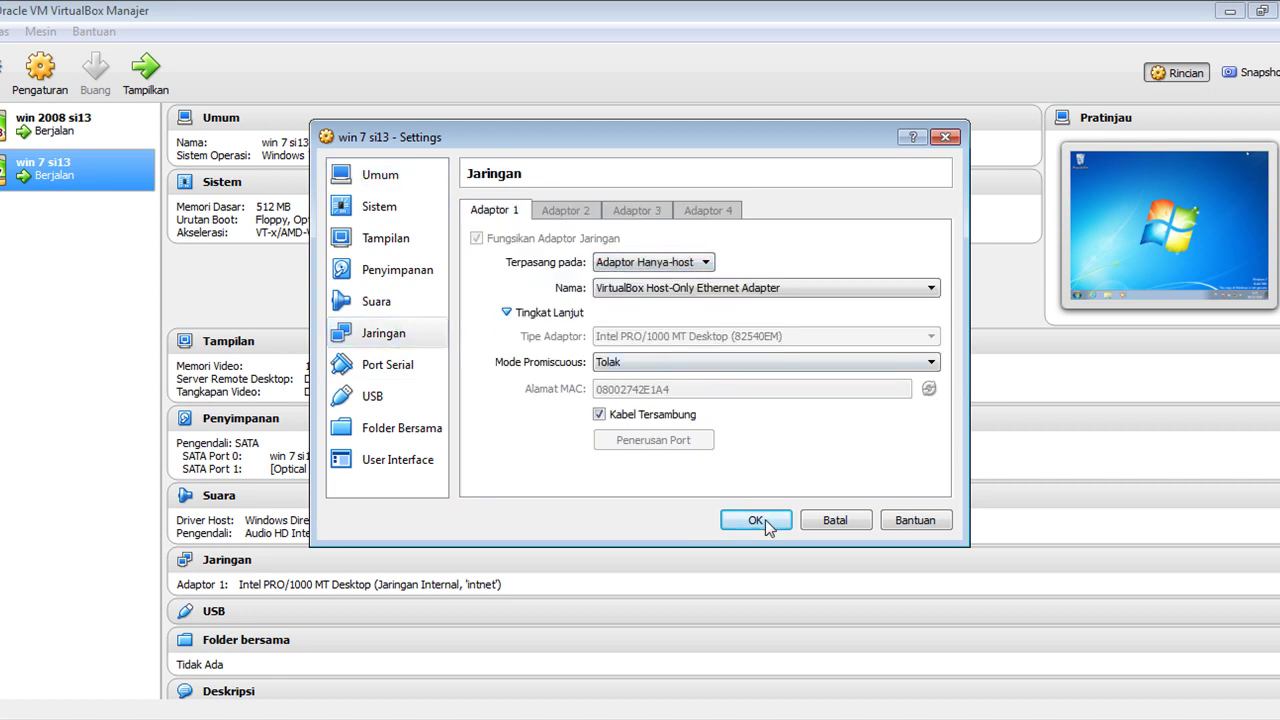
left_click(750, 520)
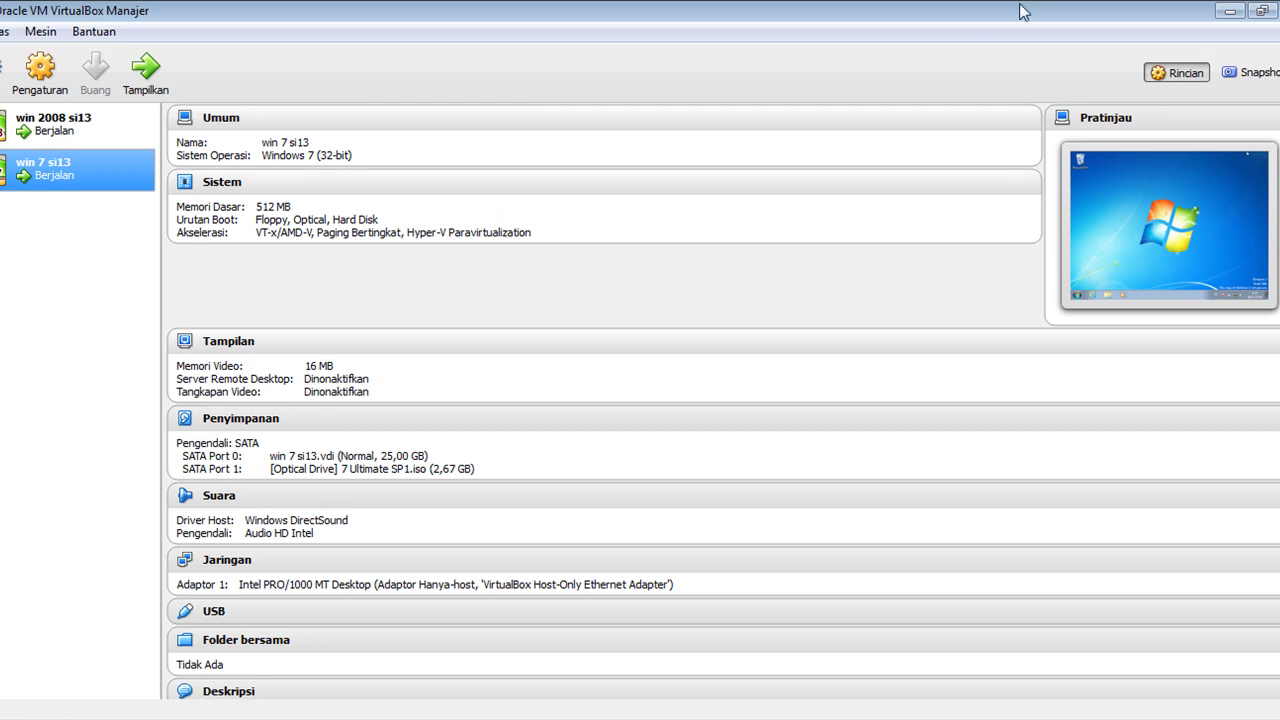
left_click(1230, 17)
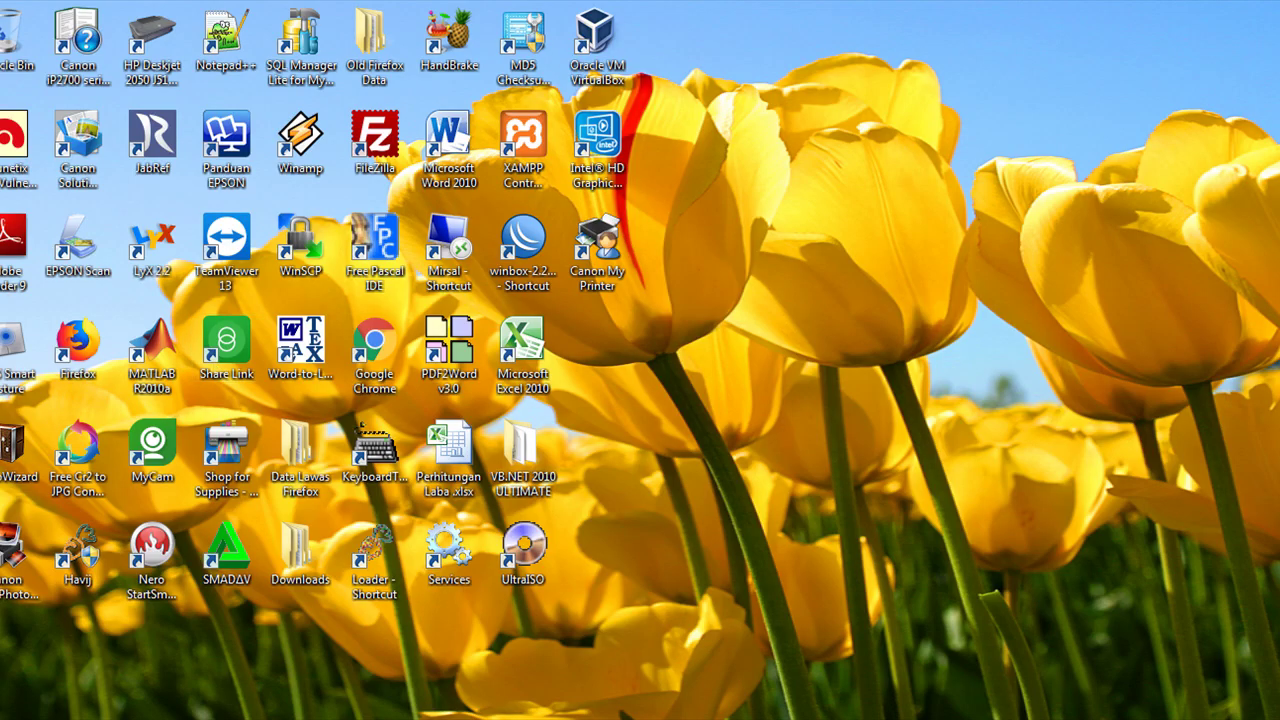
Open Control Panel in Large icons view and go to Network and Sharing Center.
key("super")
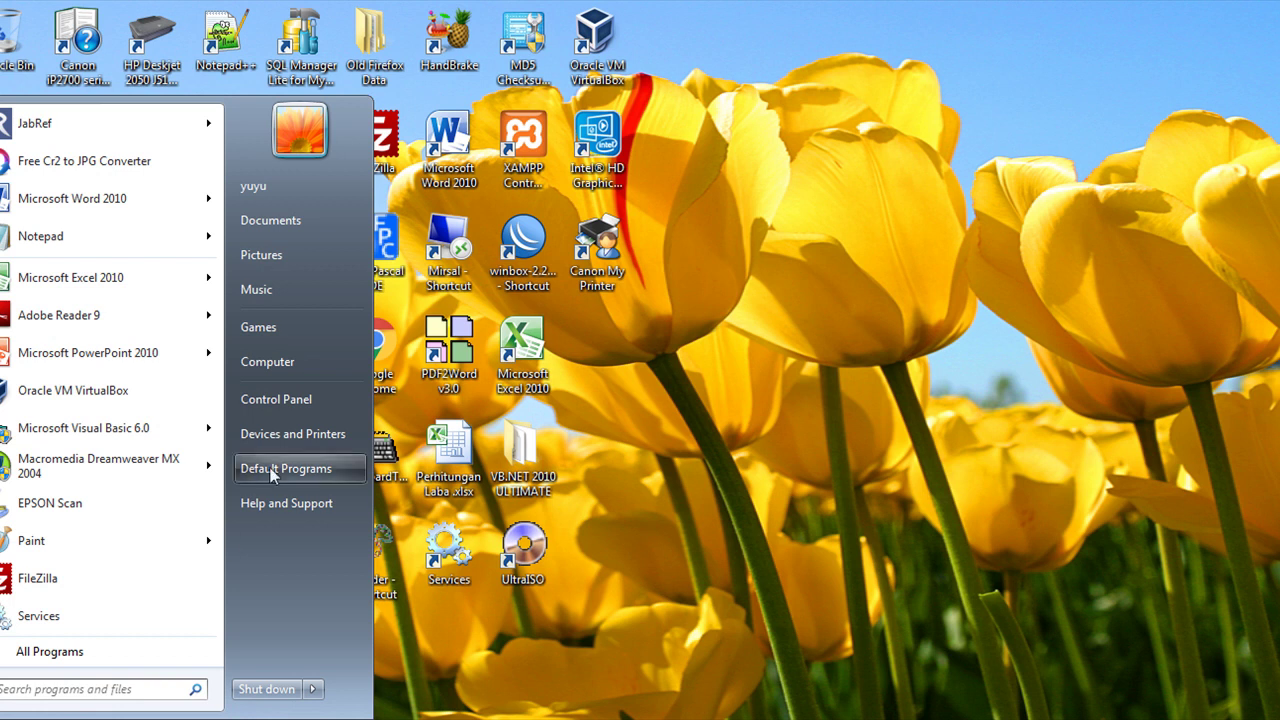
left_click(281, 404)
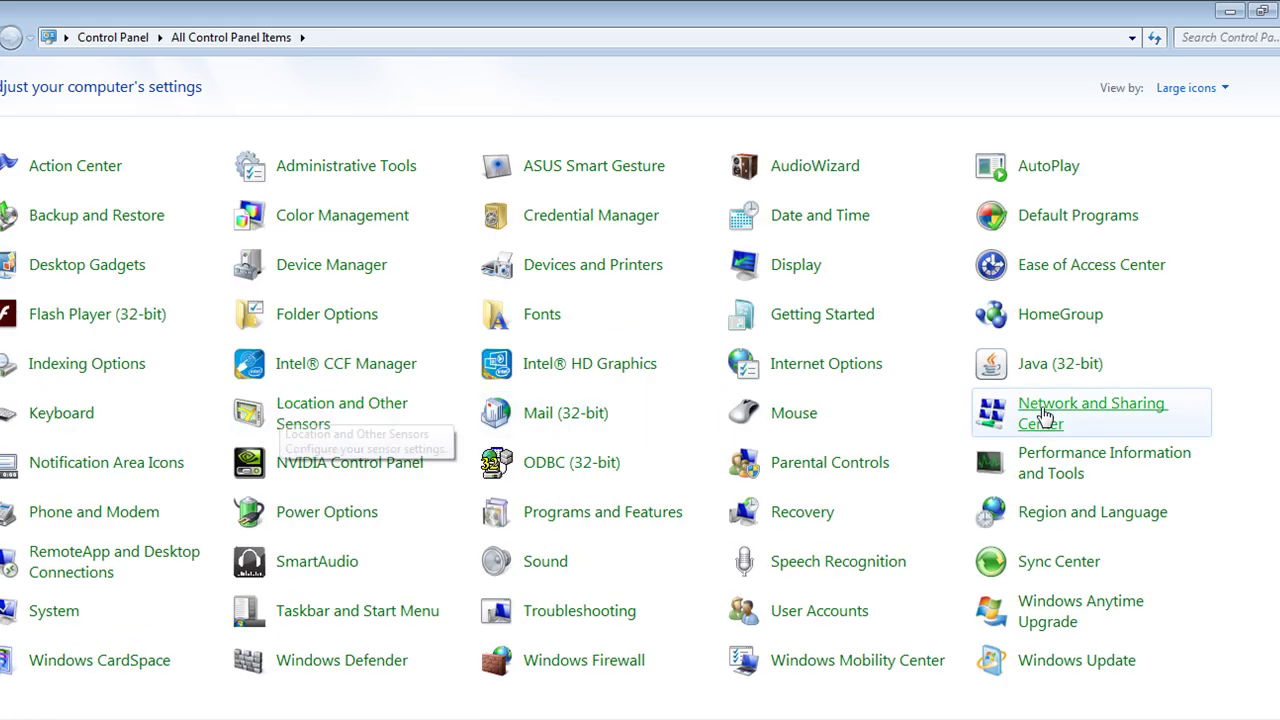
left_click(1235, 91)
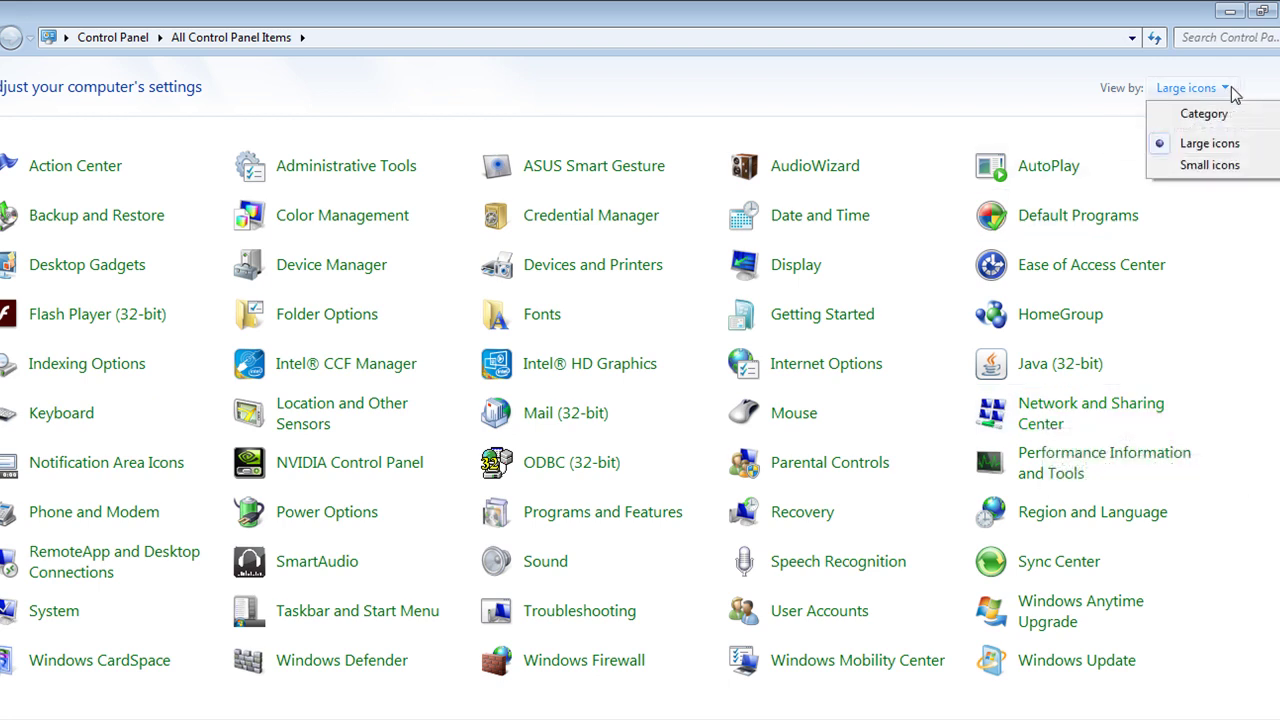
left_click(1229, 124)
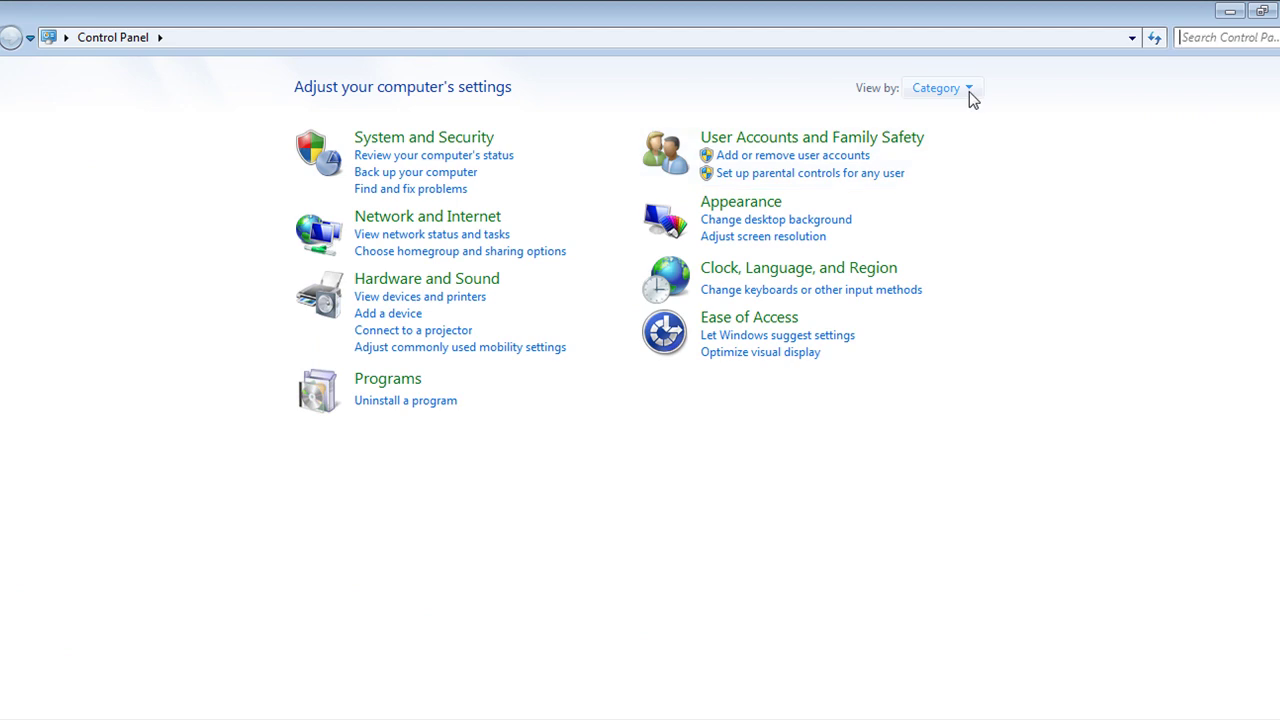
left_click(969, 91)
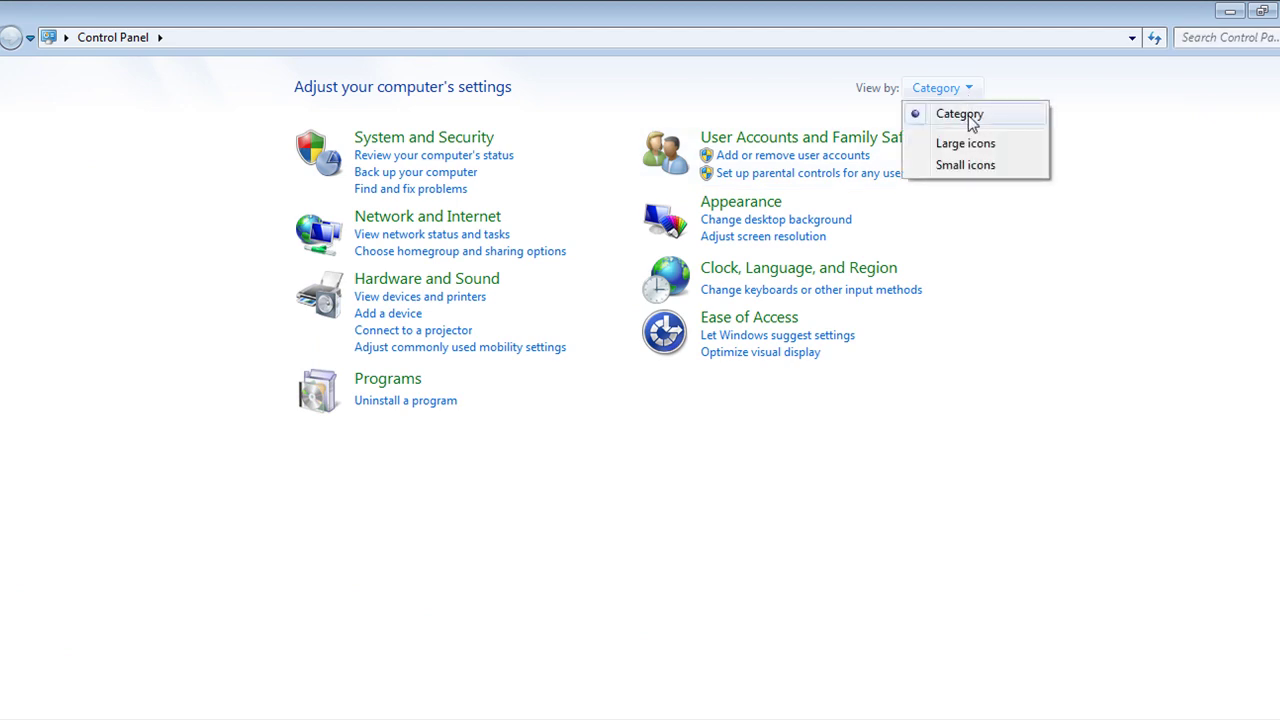
left_click(977, 150)
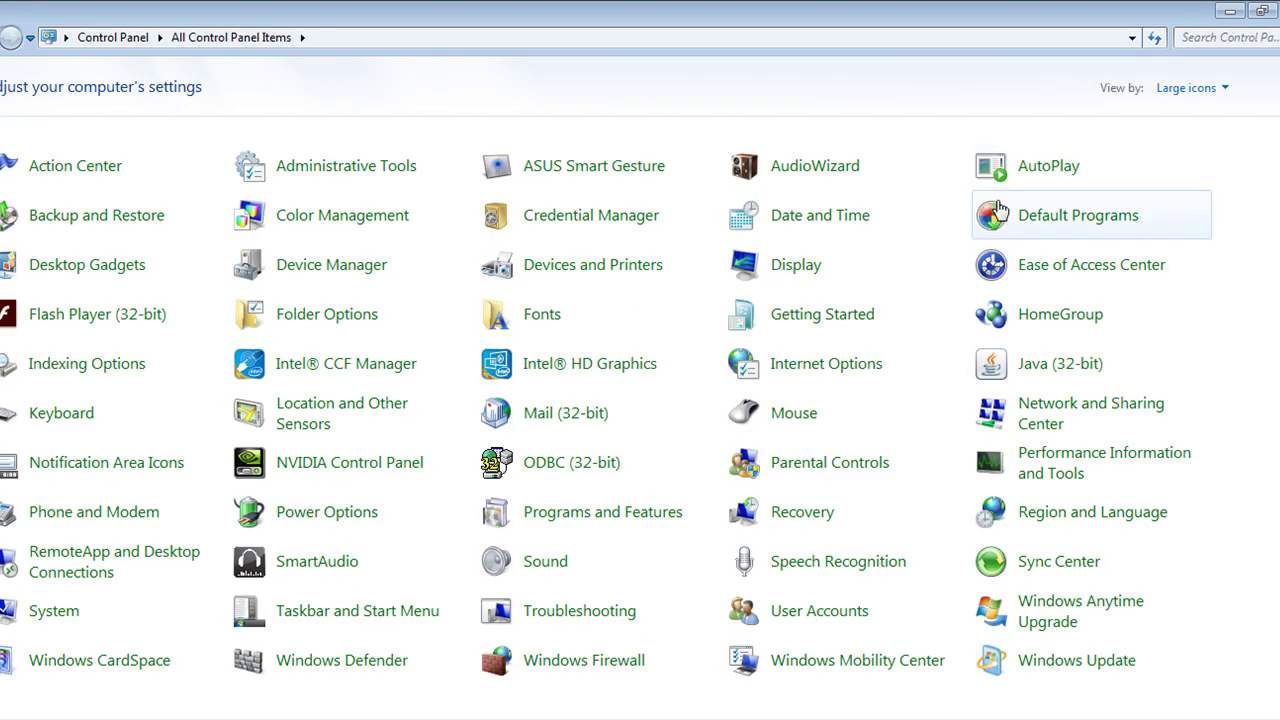
left_click(1040, 412)
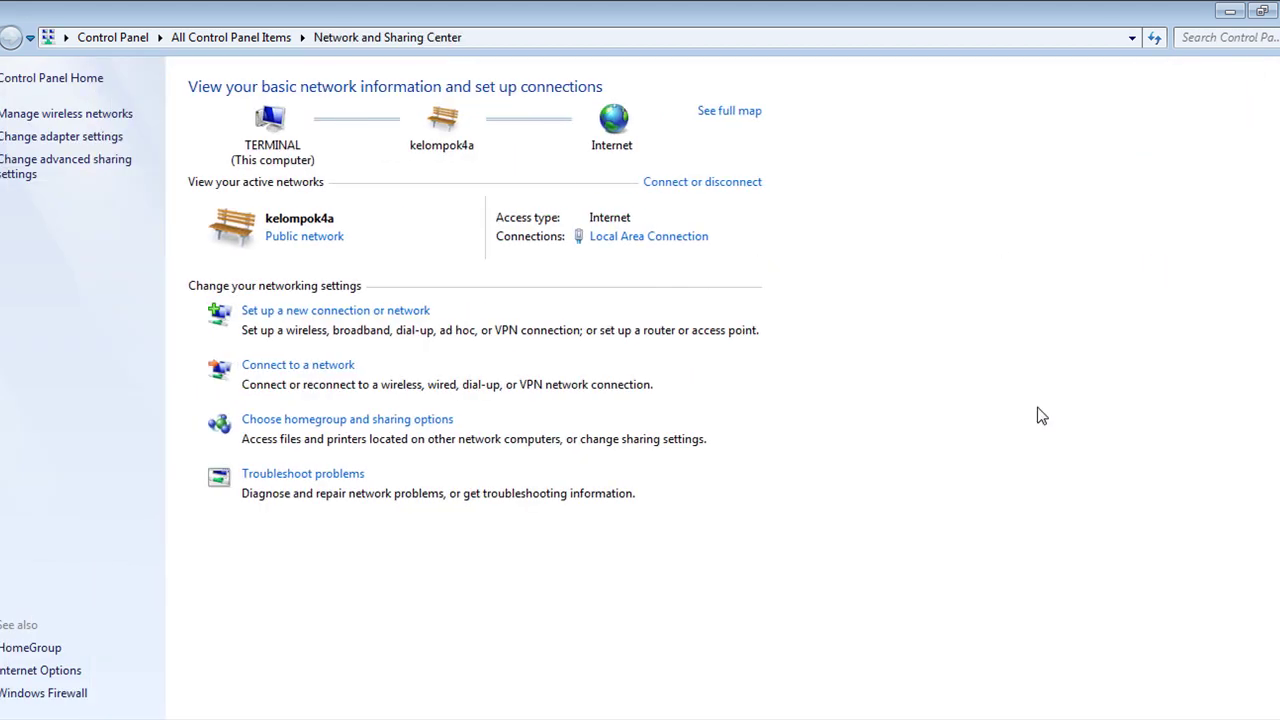
Open the TCP/IPv4 properties of the VirtualBox Host-Only Network connection.
left_click(58, 140)
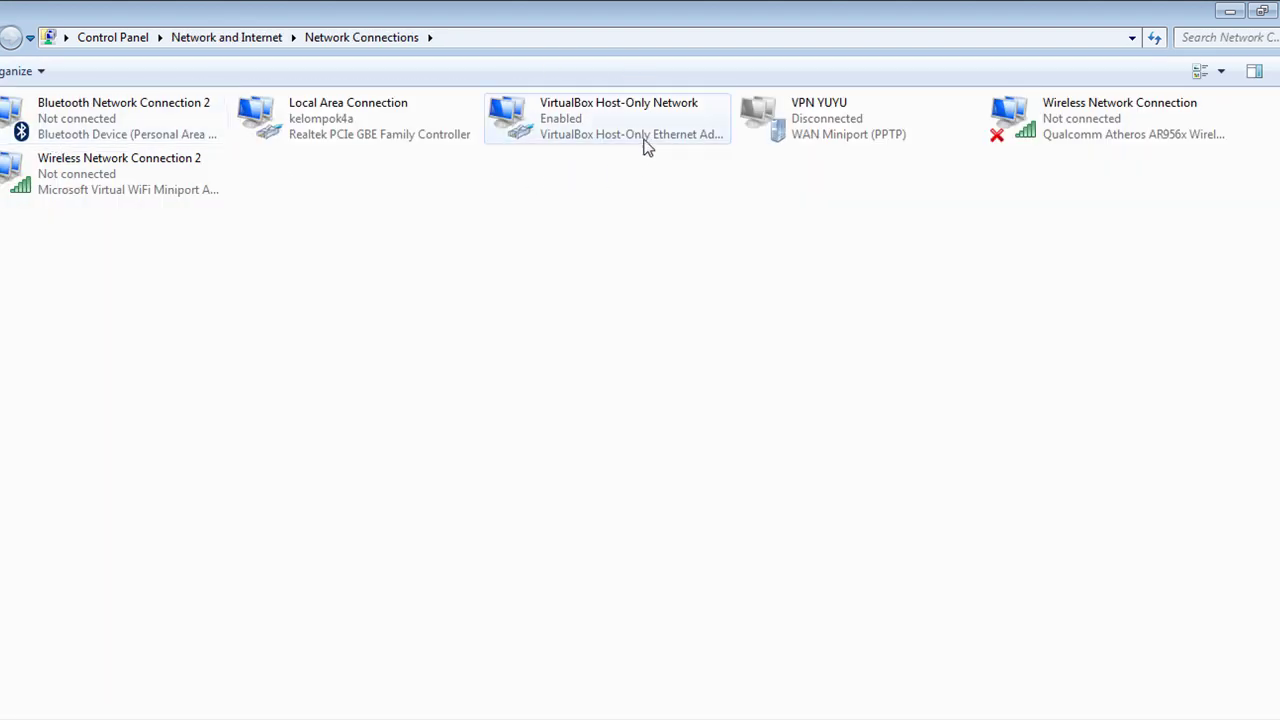
right_click(590, 122)
right_click(585, 116)
left_click(575, 119)
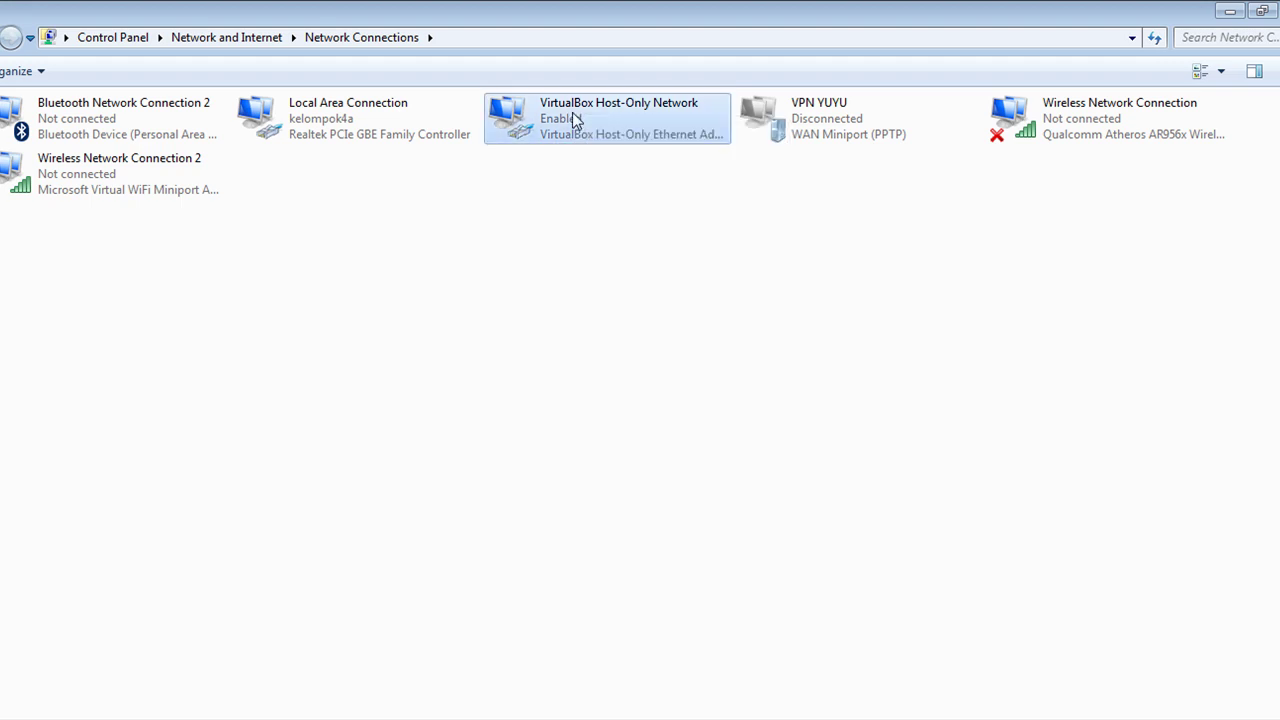
right_click(571, 120)
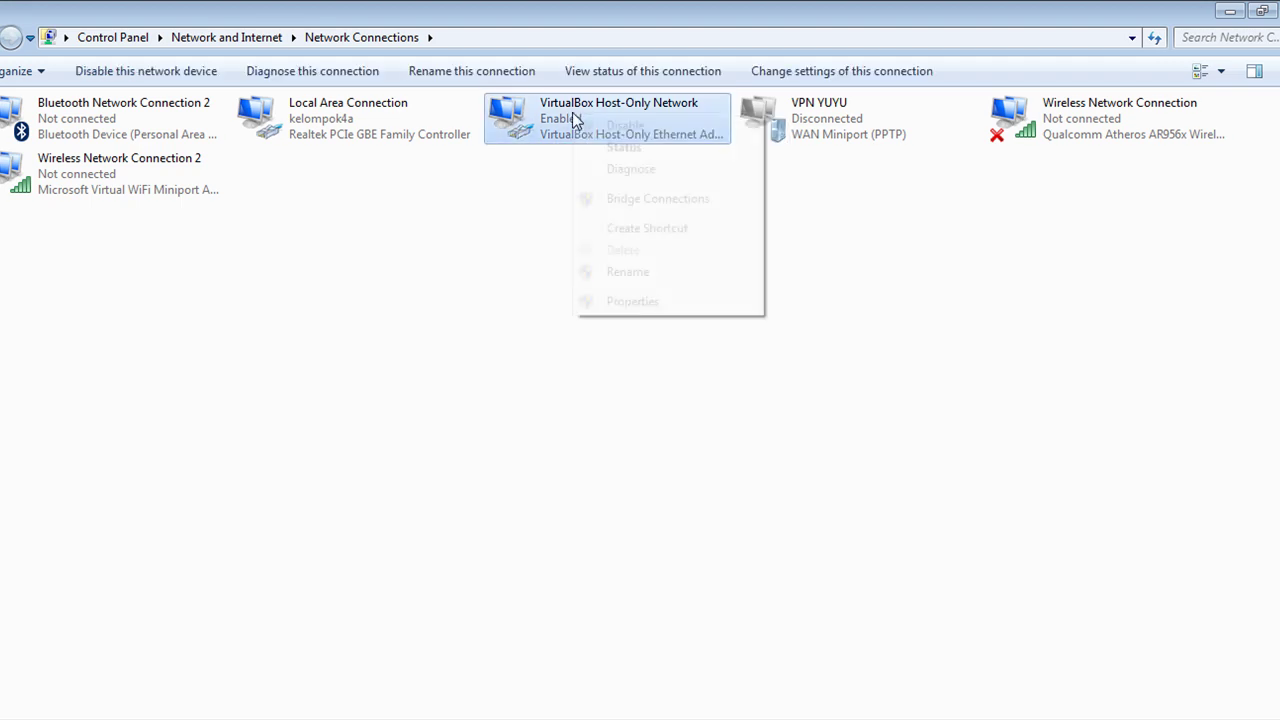
left_click(638, 302)
double_click(215, 331)
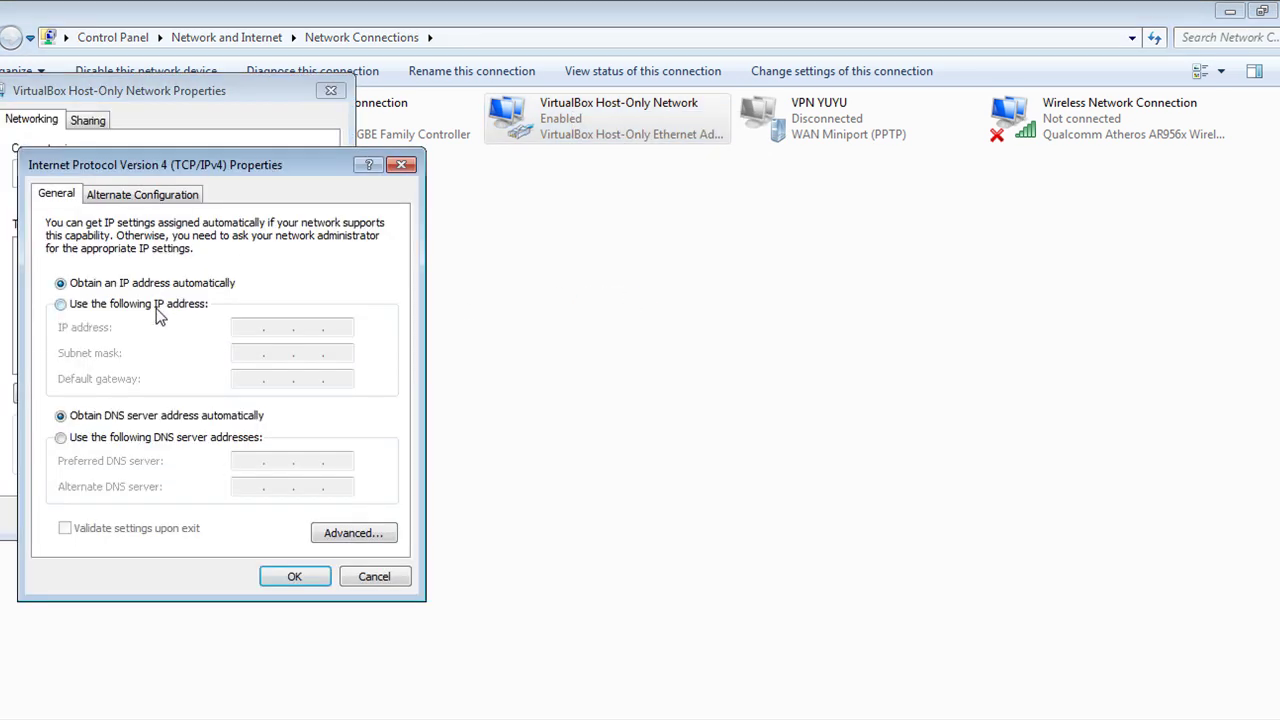
Set static IP 200.200.200.227, mask 255.255.255.240, gateway and DNS 200.200.200.225.
left_click(157, 305)
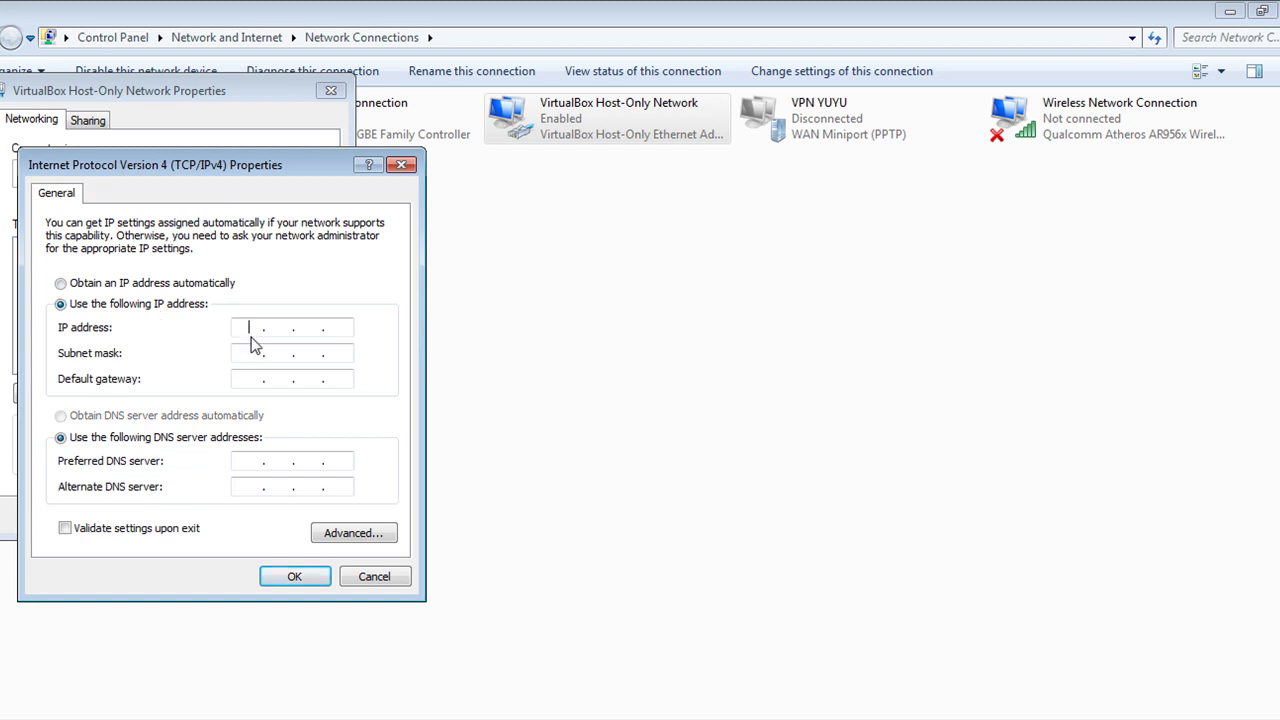
type("200 . 200 . 200 . 227")
left_click(240, 353)
double_click(334, 355)
type("240")
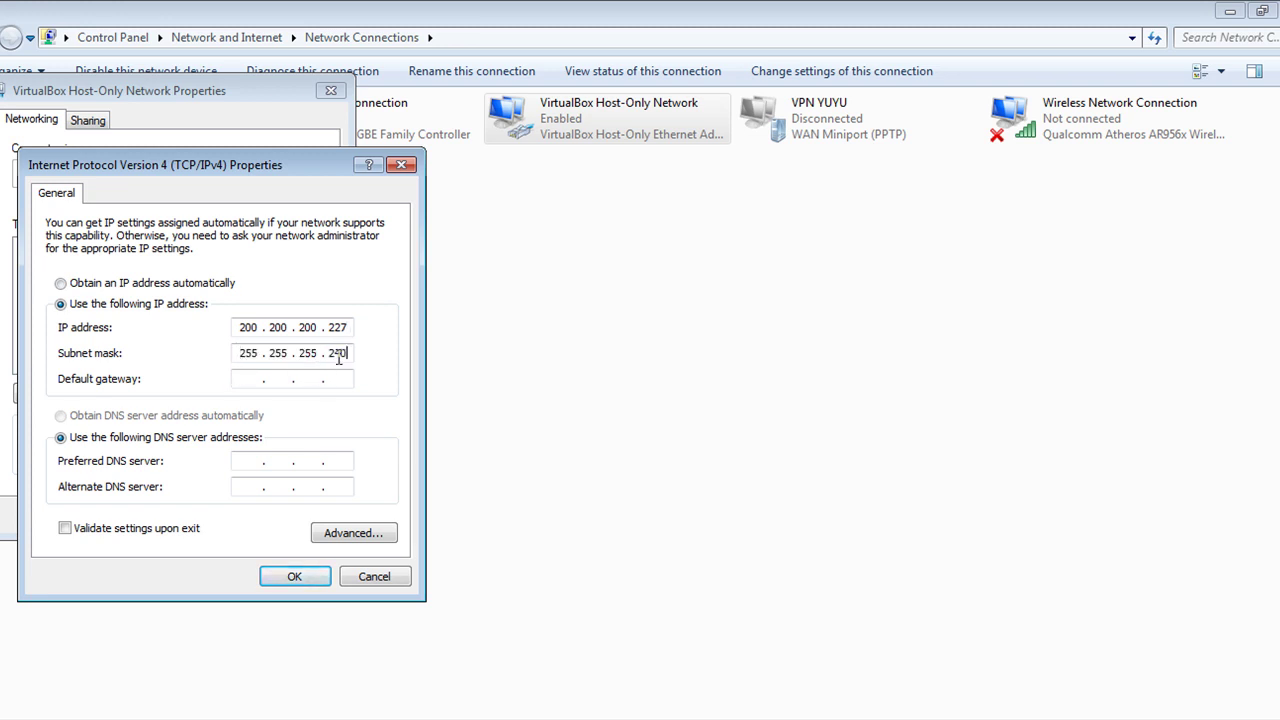
left_click(256, 378)
type("200 . 200 . 200 . 225")
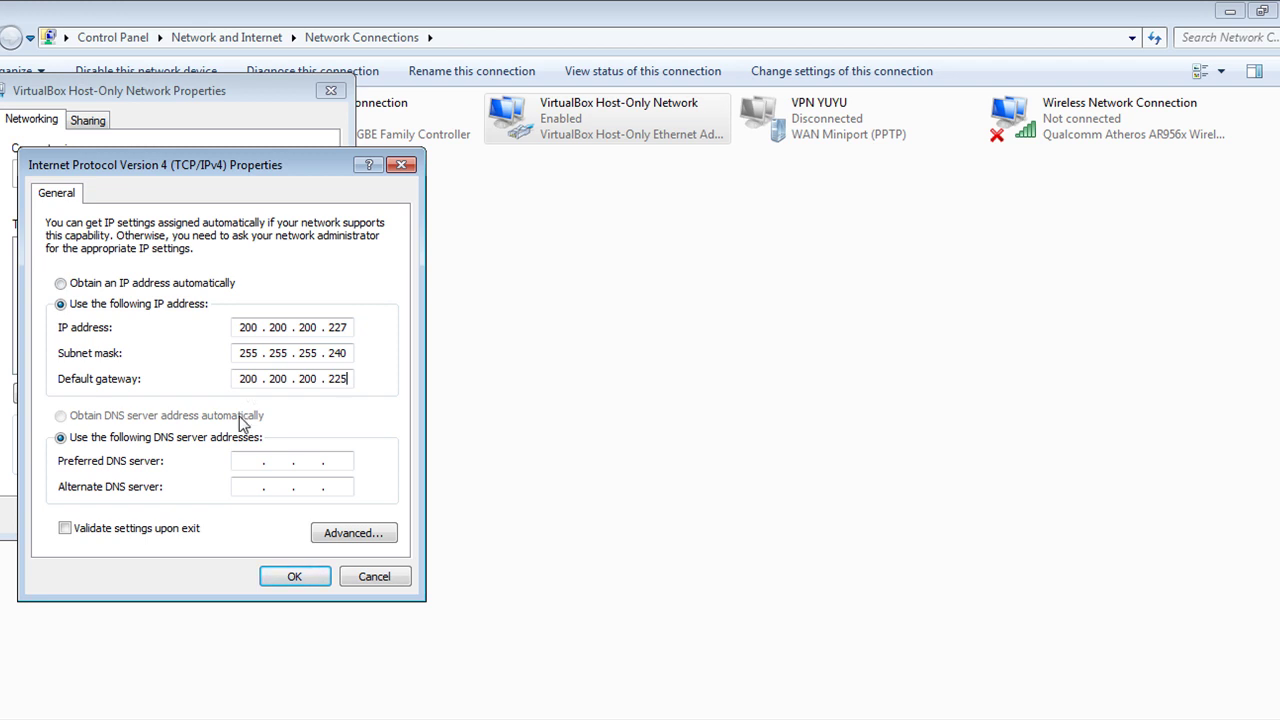
left_click(250, 460)
type("200 . 200 . 200 . 225")
left_click(303, 577)
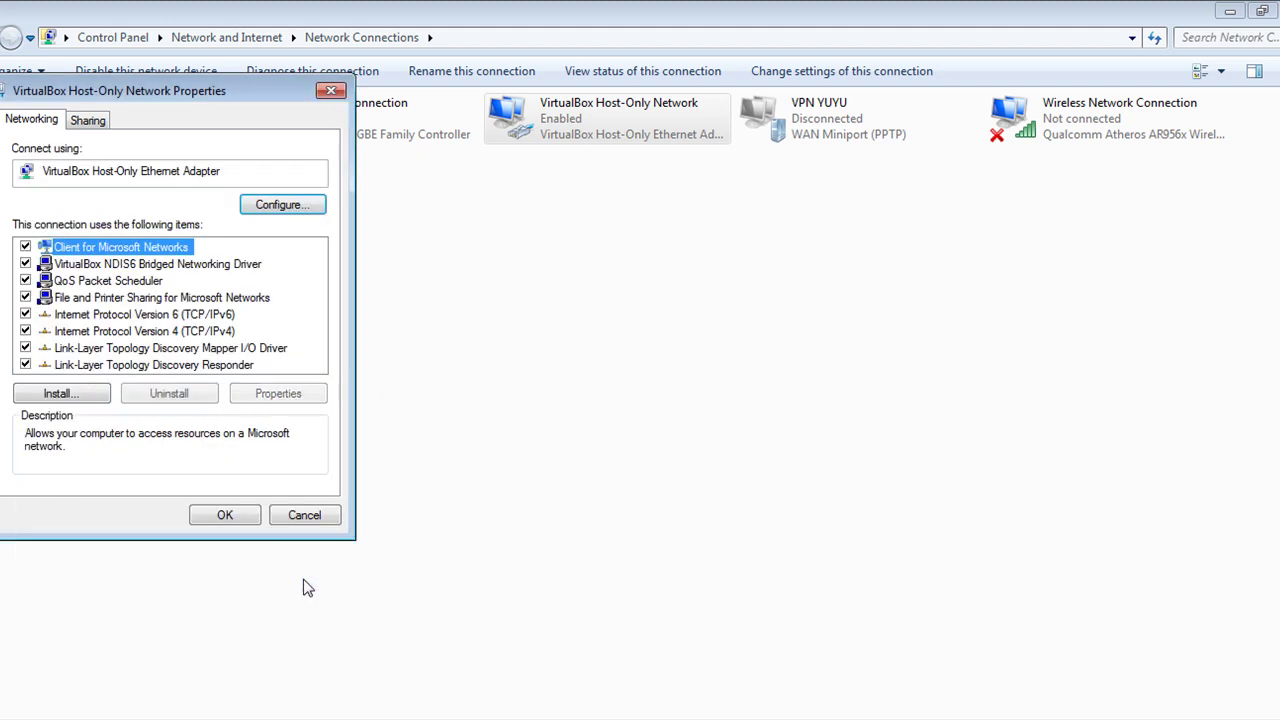
Close the host-only adapter's properties and bring up the Start menu.
left_click(225, 516)
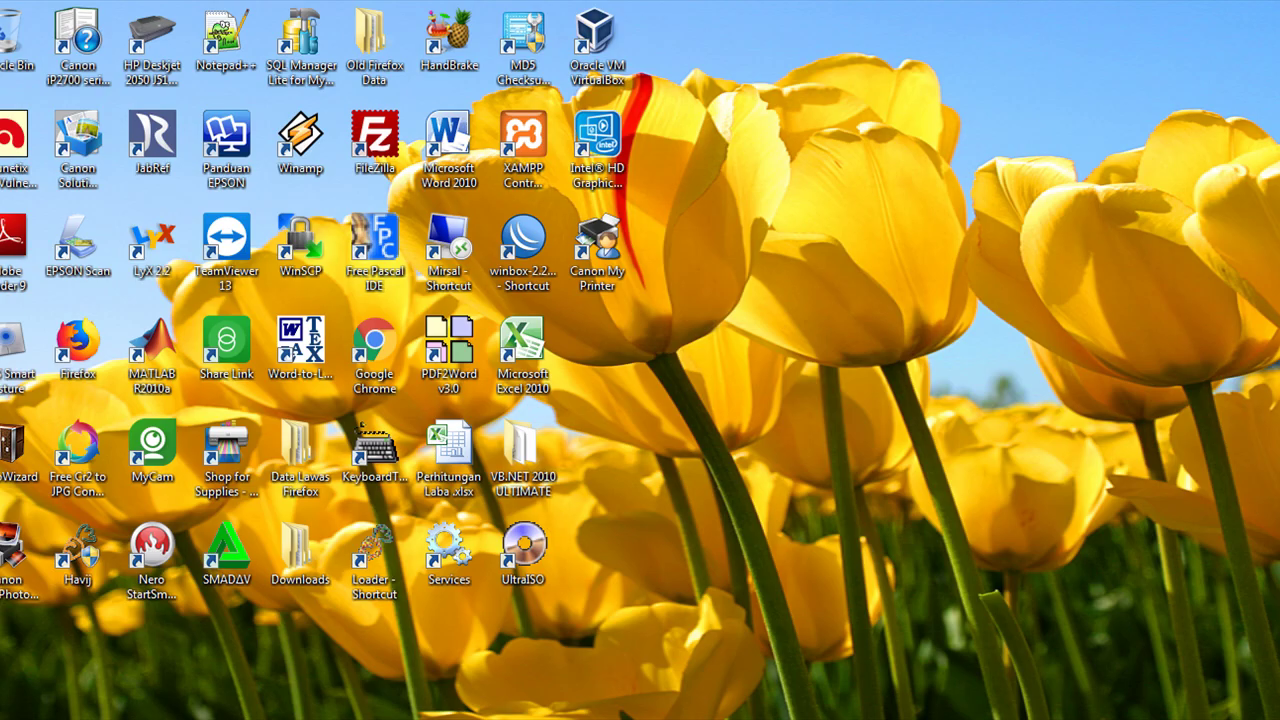
key("super")
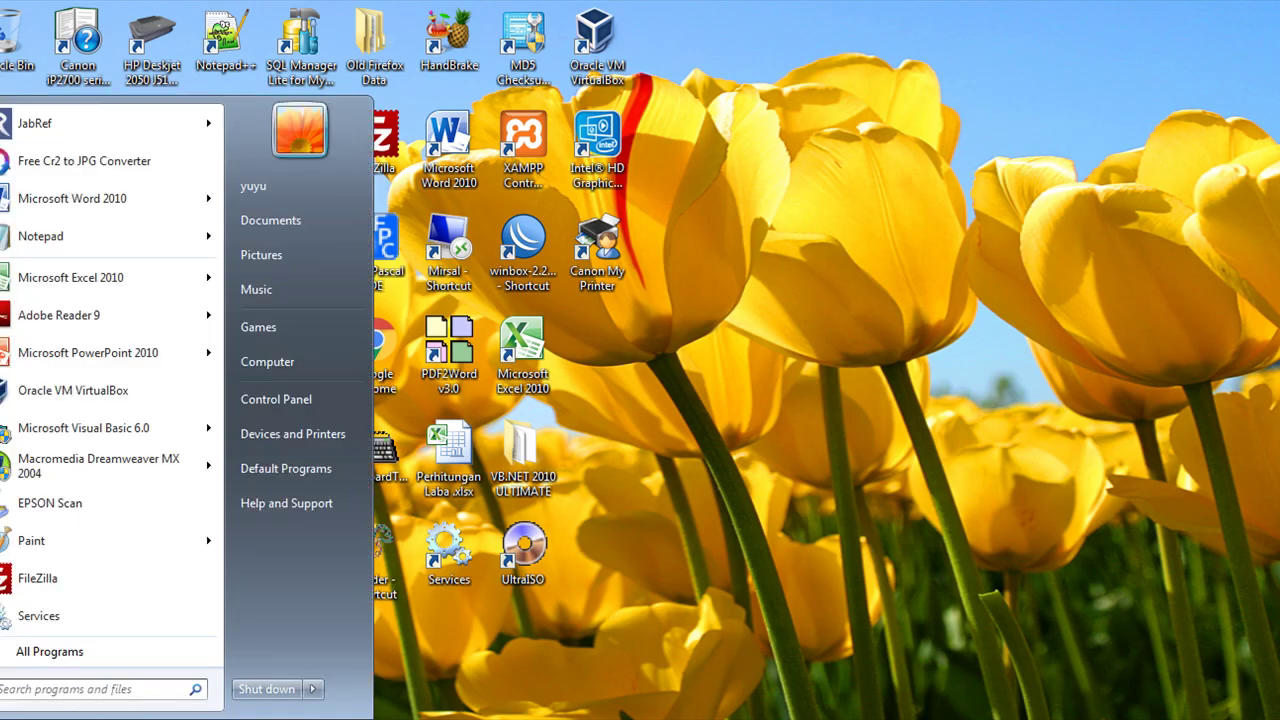
Turn Windows Firewall off for private and public networks and close its window.
left_click(285, 402)
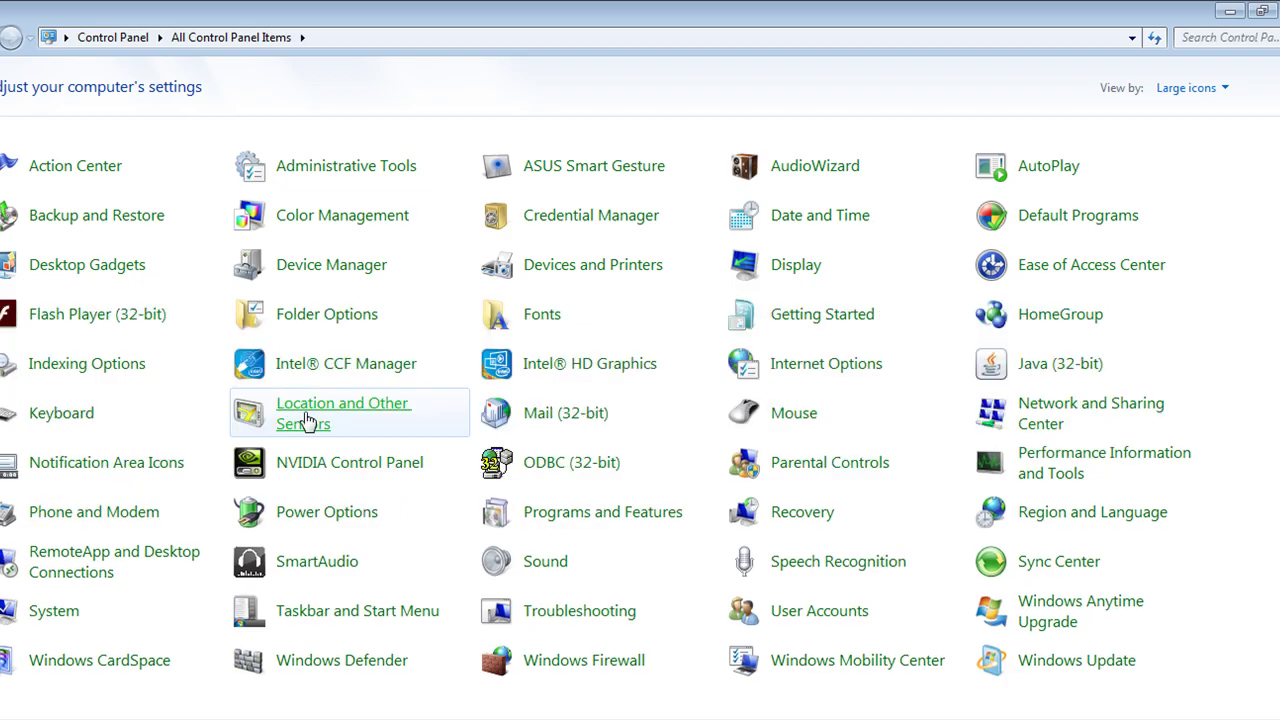
left_click(590, 662)
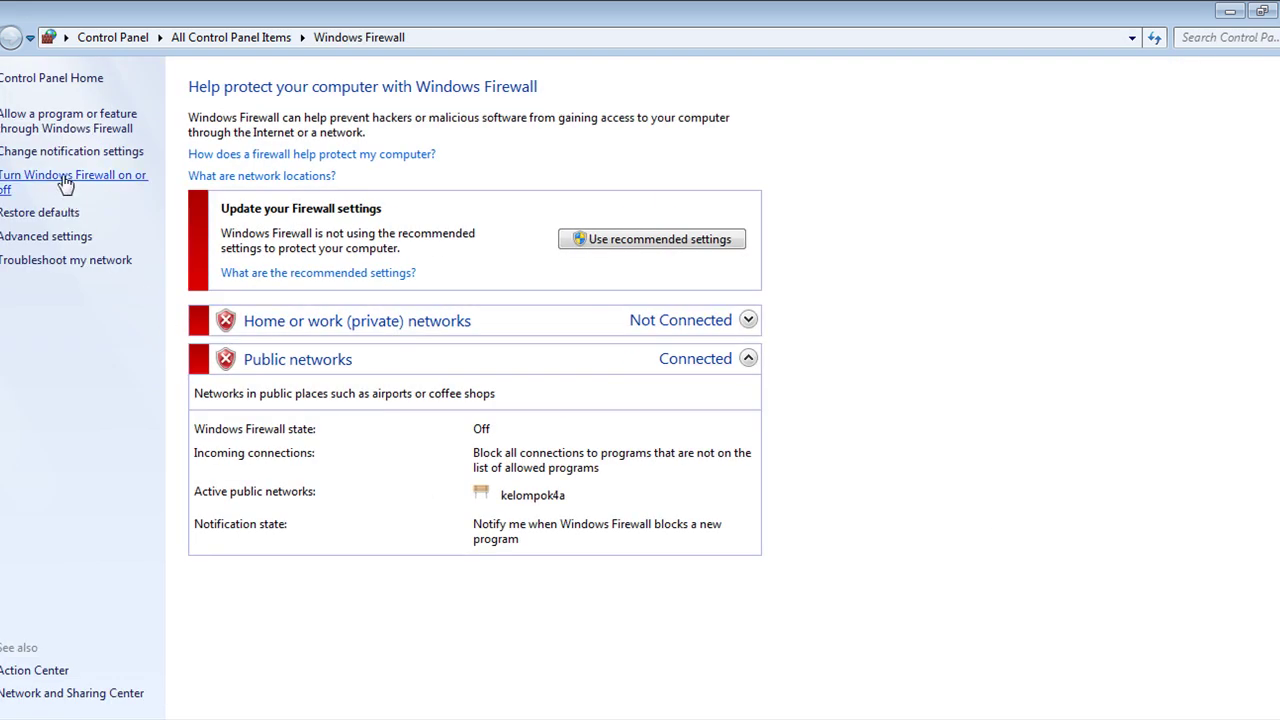
left_click(64, 181)
left_click(413, 241)
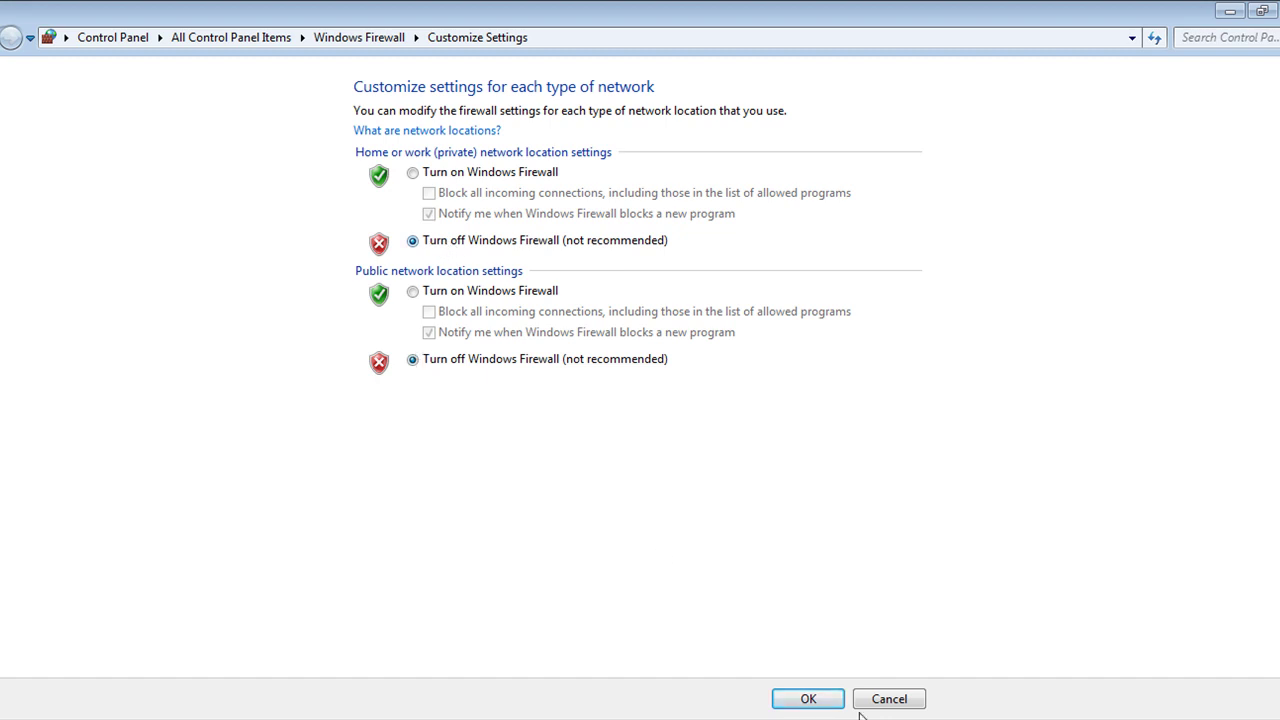
left_click(810, 699)
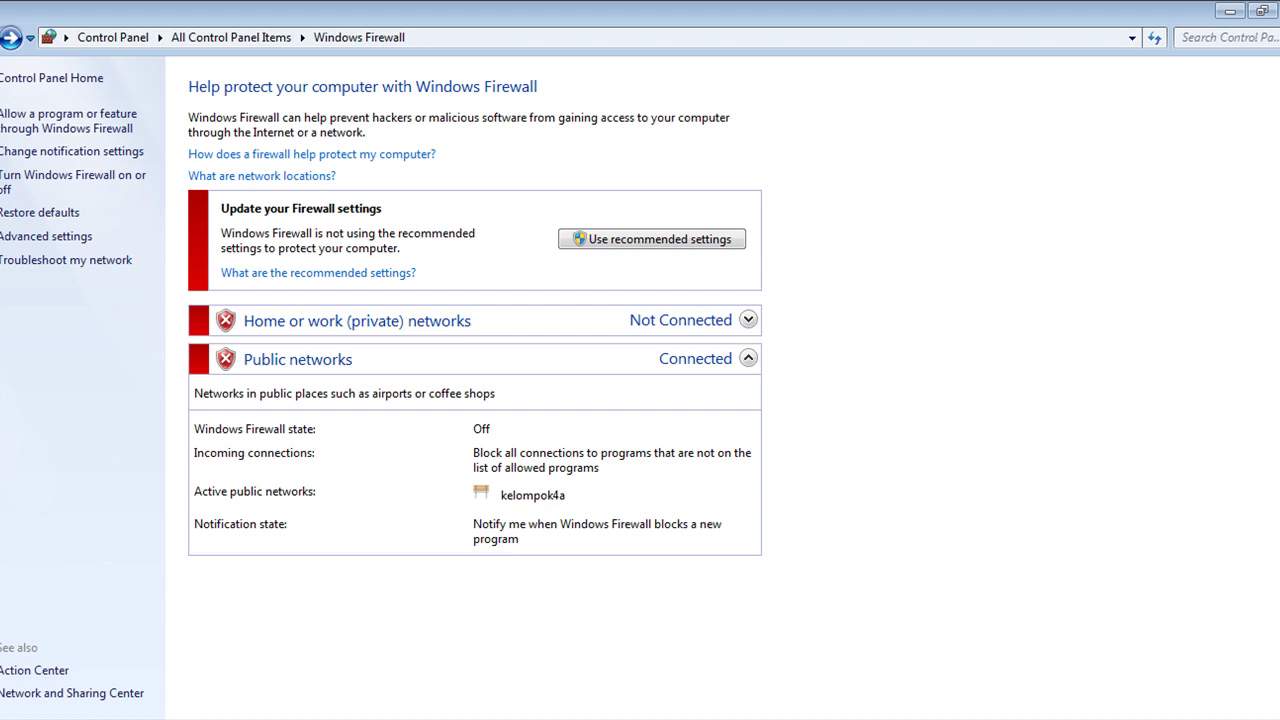
left_click(1278, 8)
Run a continuous ping to 200.200.200.225 from the Run dialog.
left_click(24, 708)
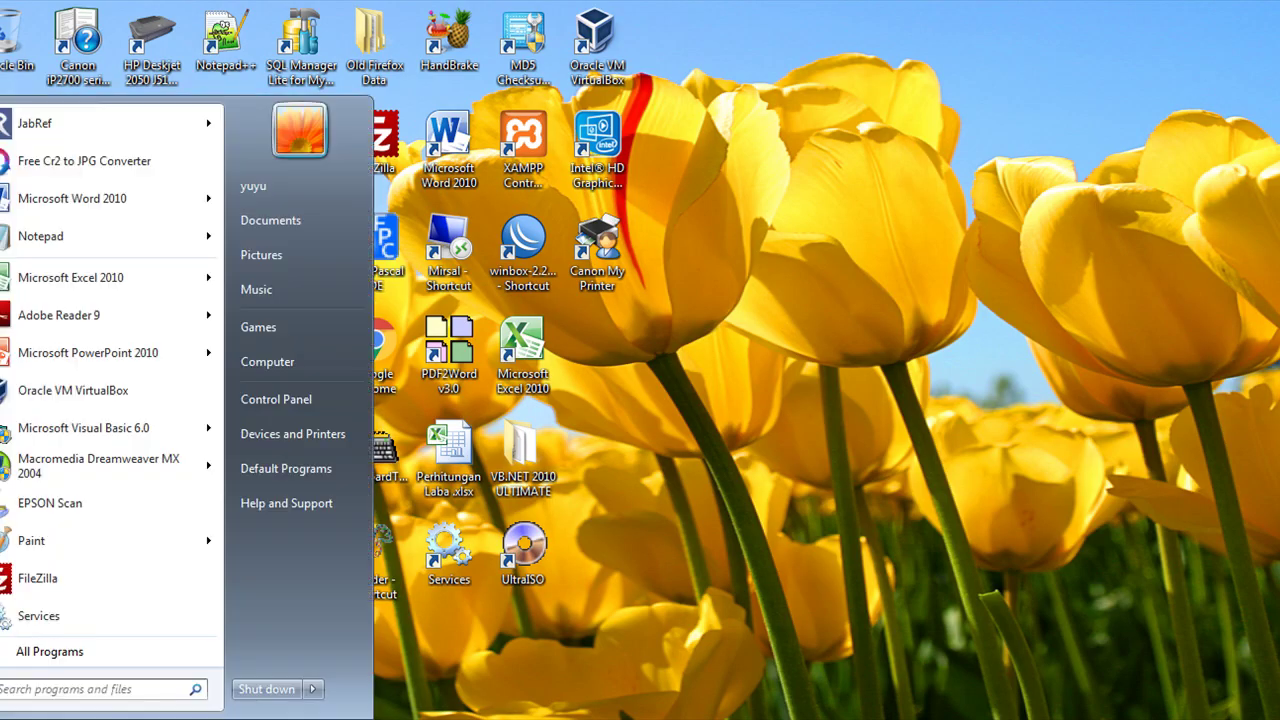
key("super+r")
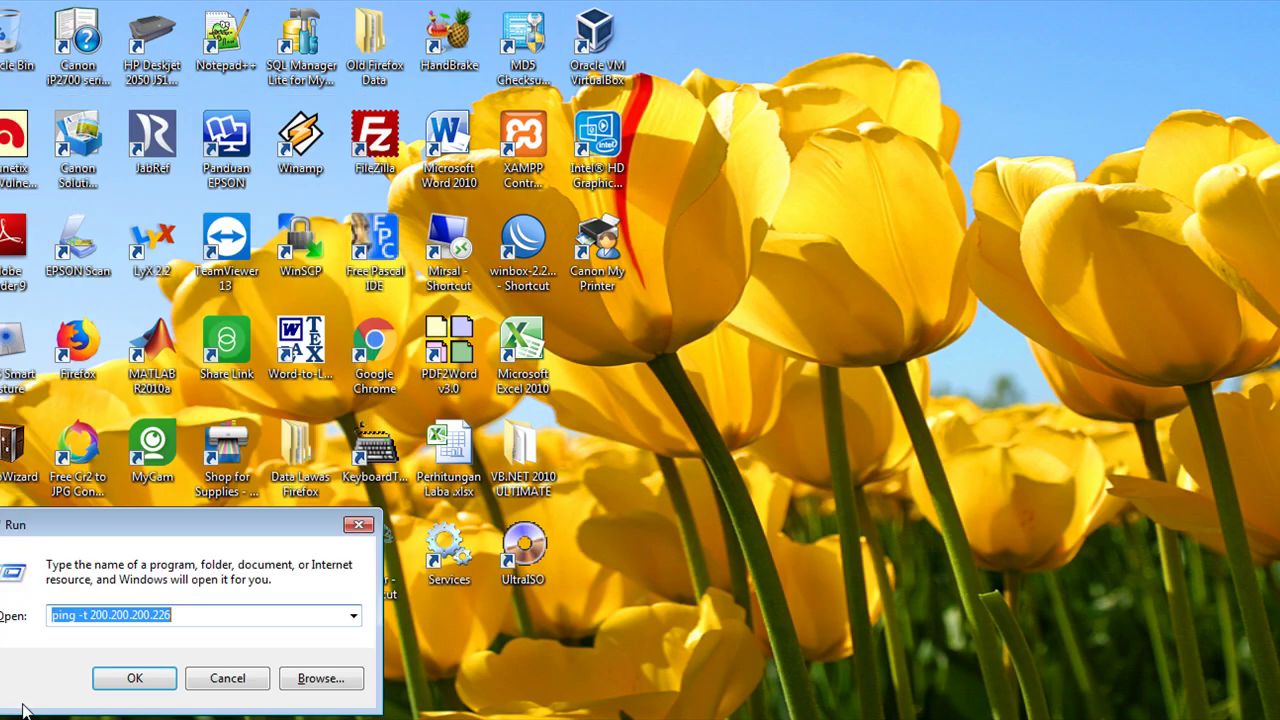
type("ping")
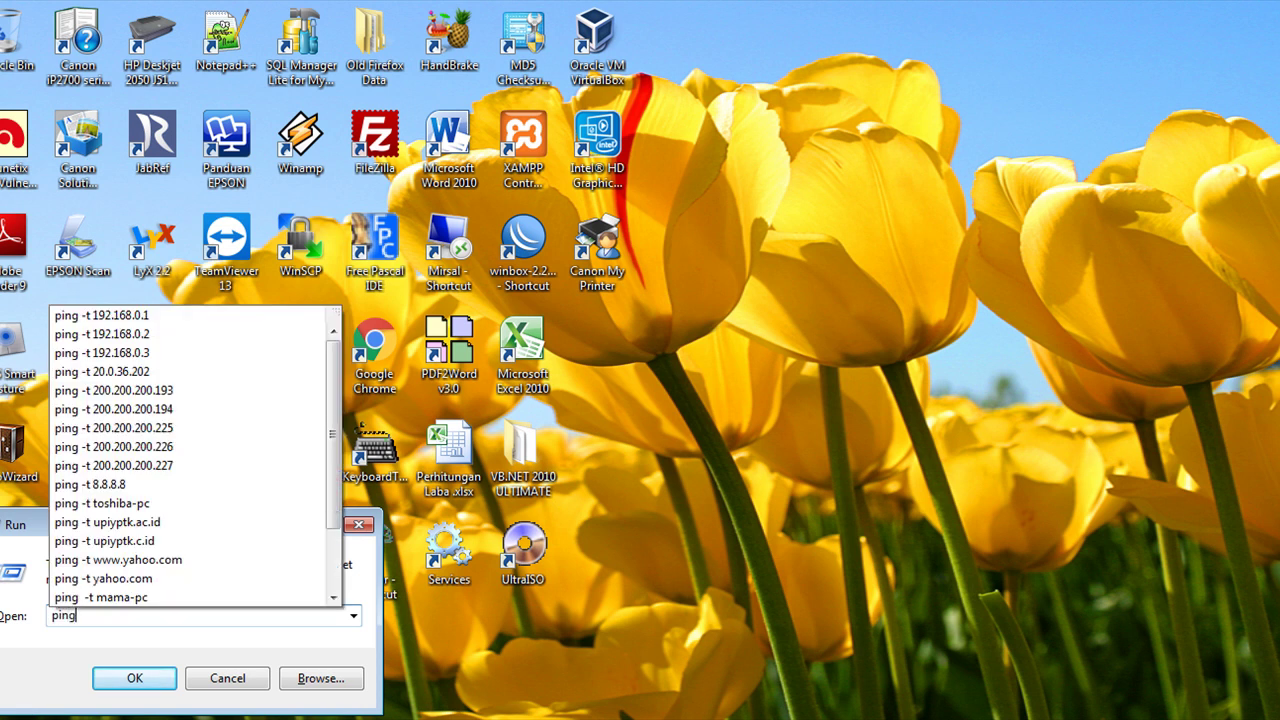
type(" -t 200")
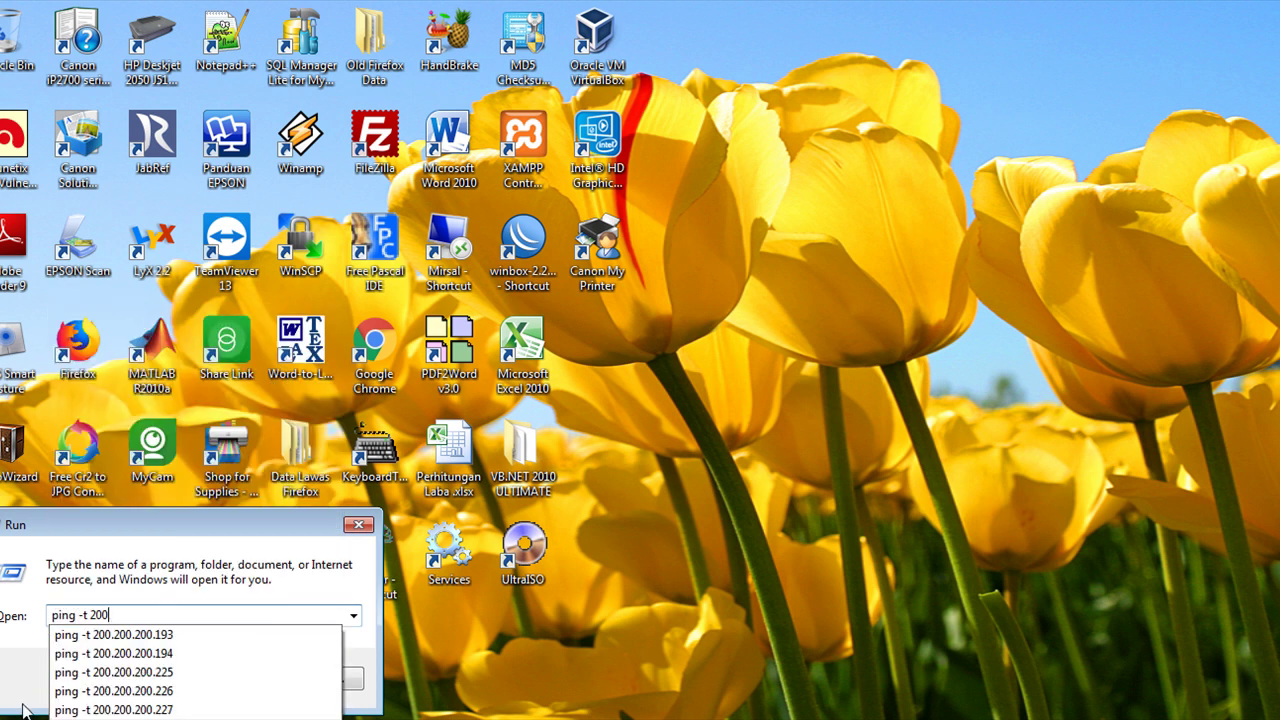
type(".200.200.22")
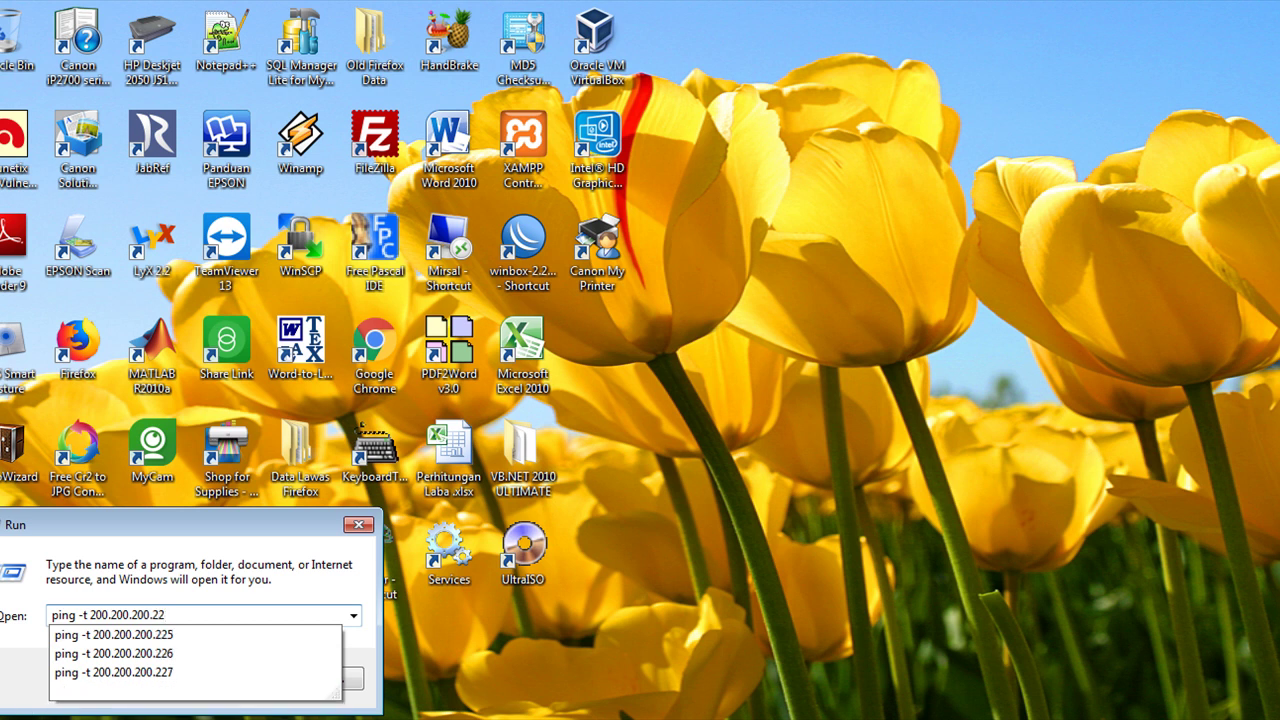
type("5")
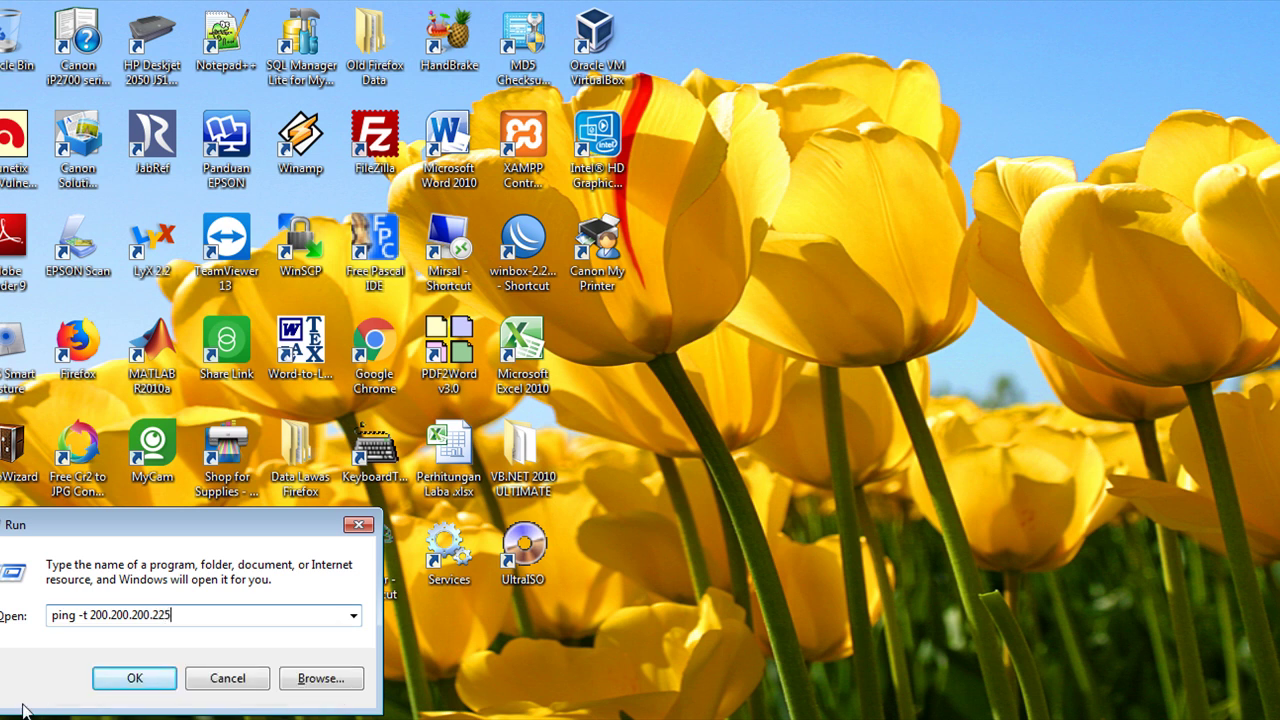
left_click(145, 678)
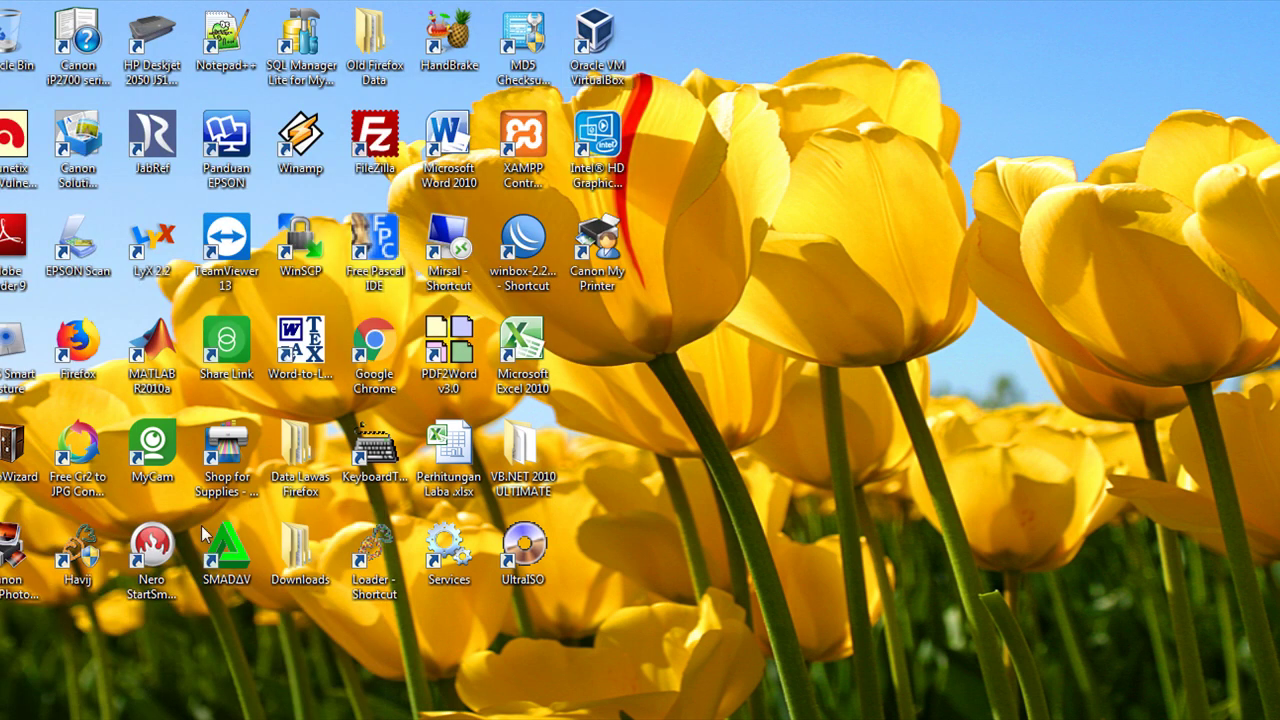
Ping 200.200.200.226 continuously, then close the ping console.
key("super+r")
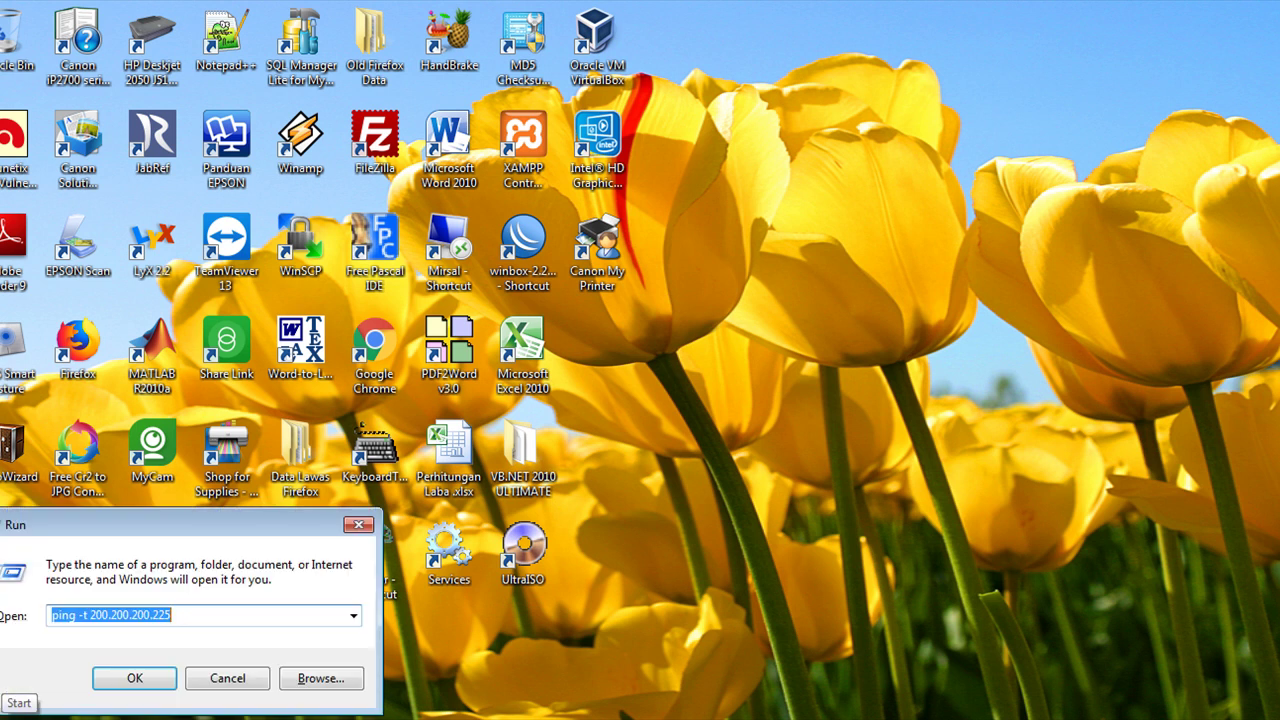
left_click_drag(166, 615, 172, 617)
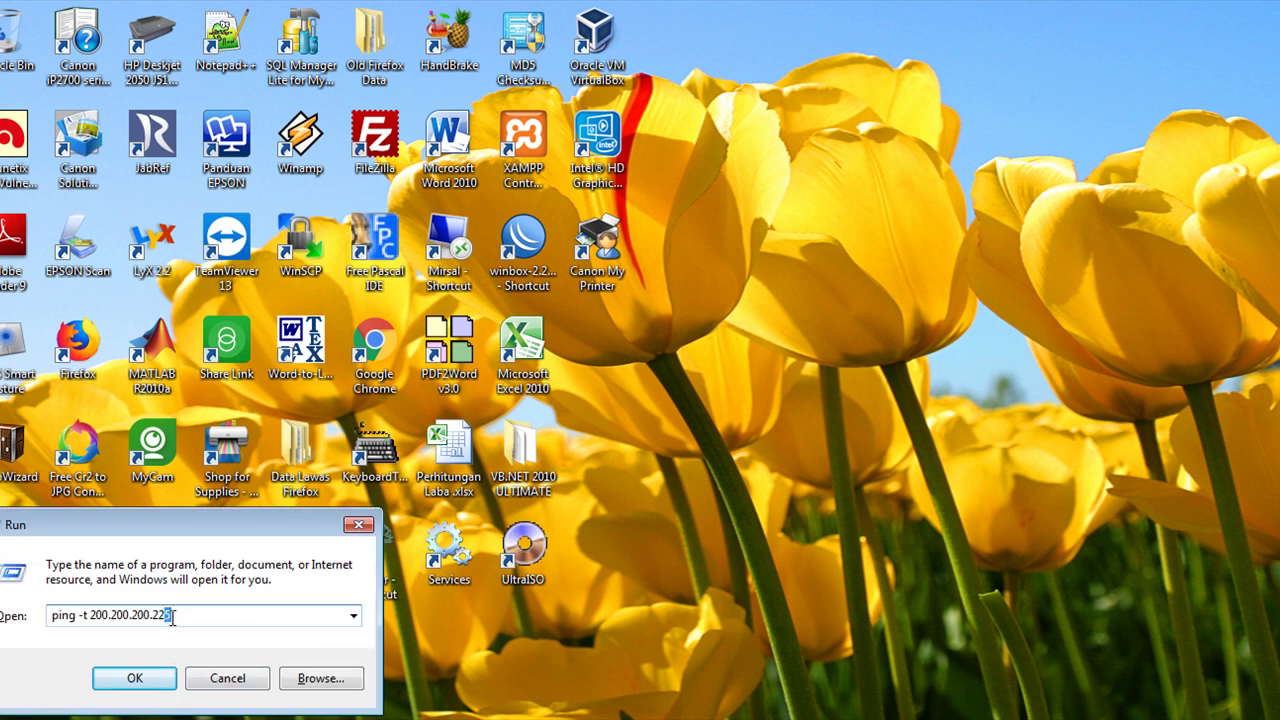
type("6")
left_click(162, 678)
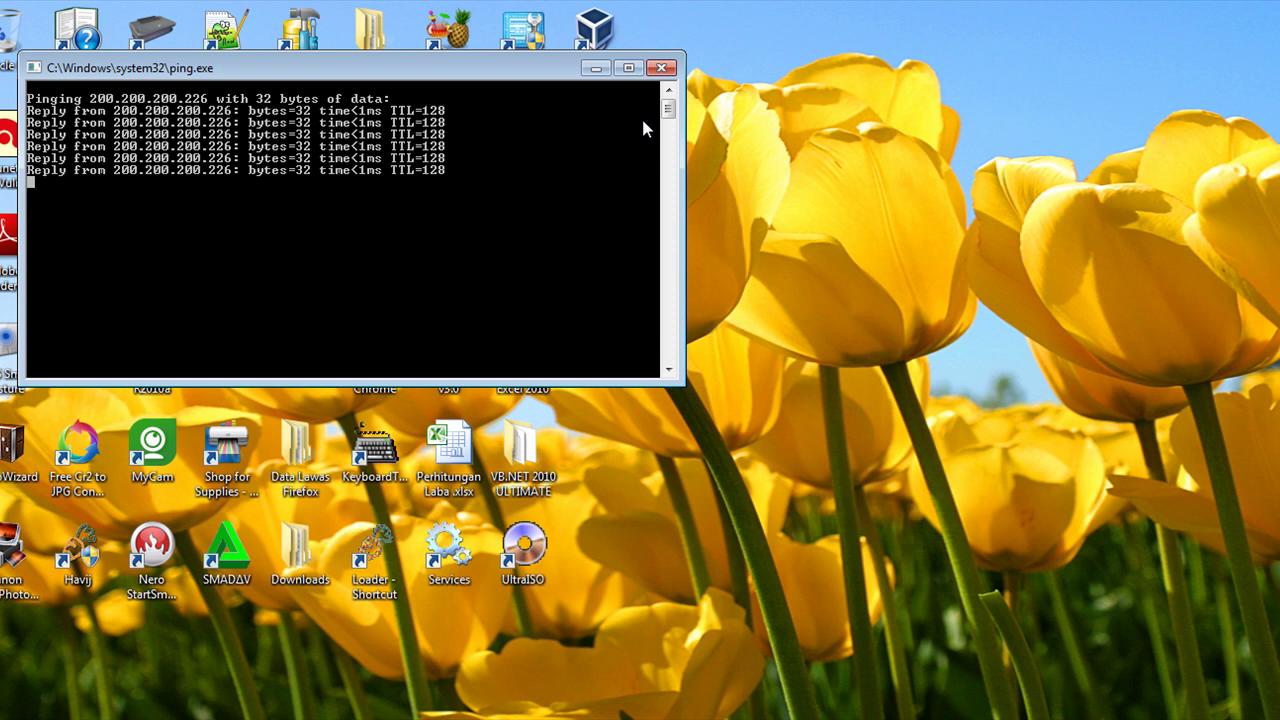
left_click(660, 69)
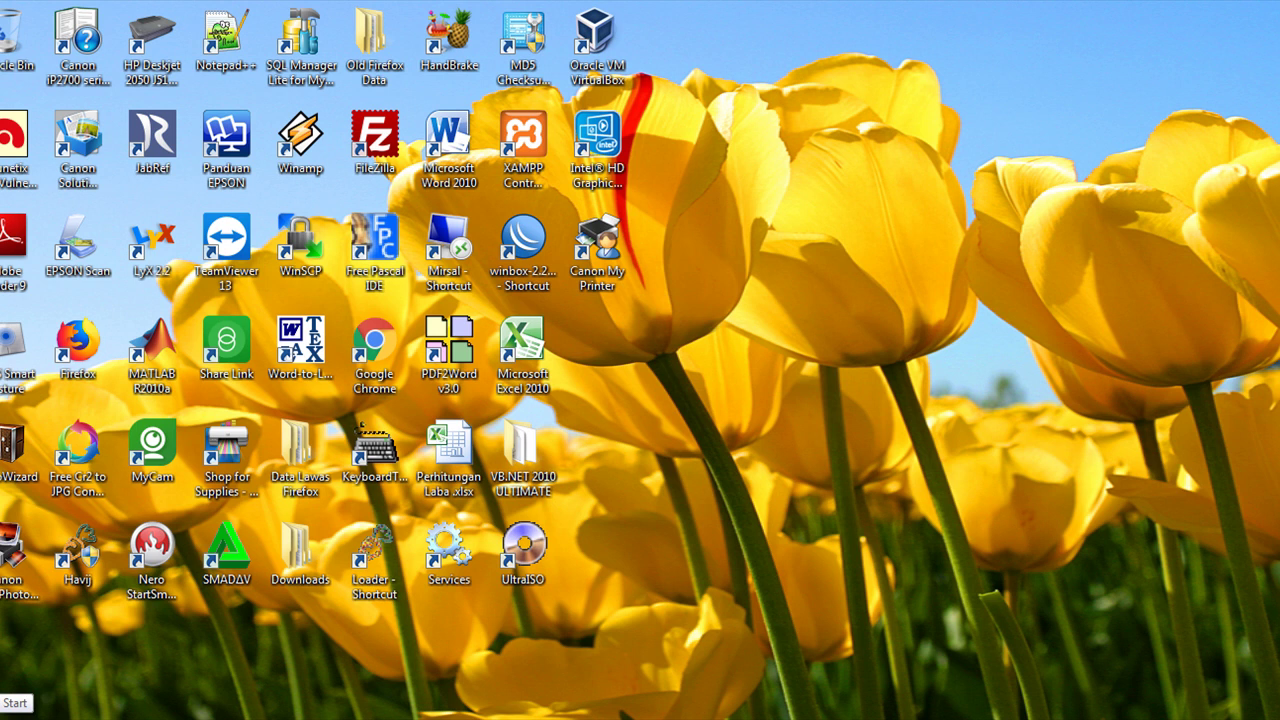
Open the Properties of the copy sister 2 folder on Local Disk (D:).
left_click(15, 710)
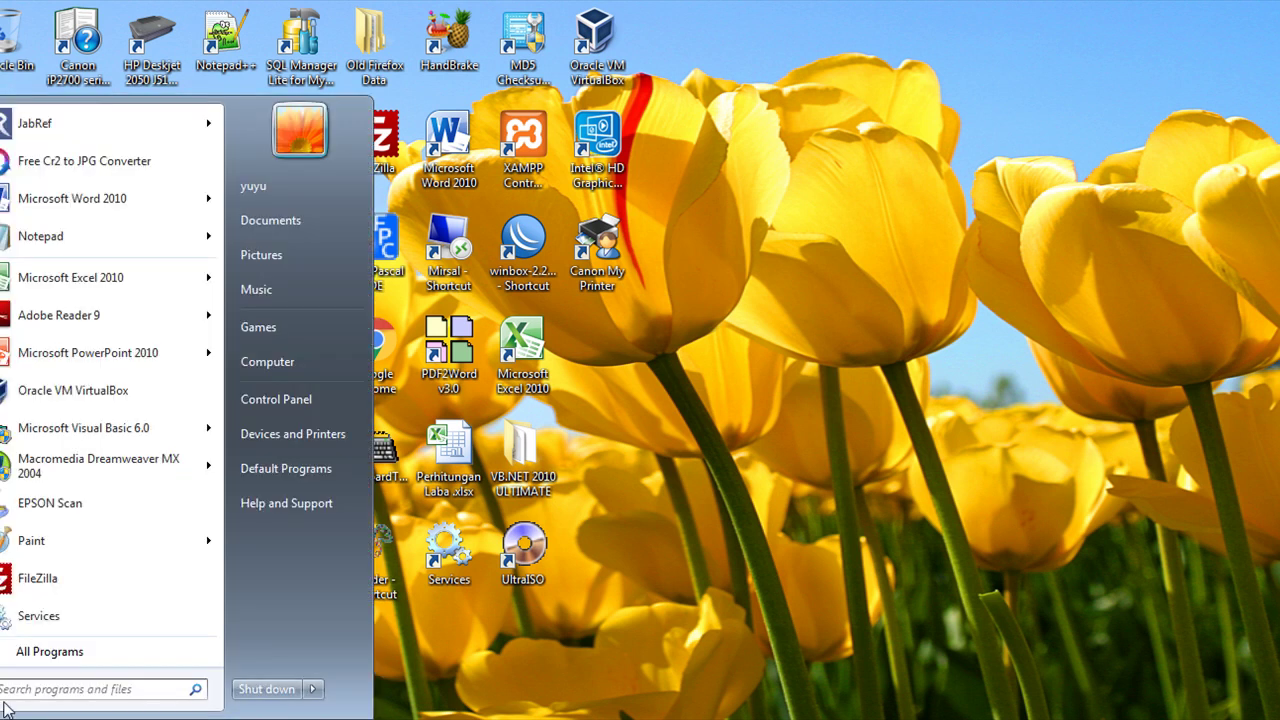
left_click(268, 368)
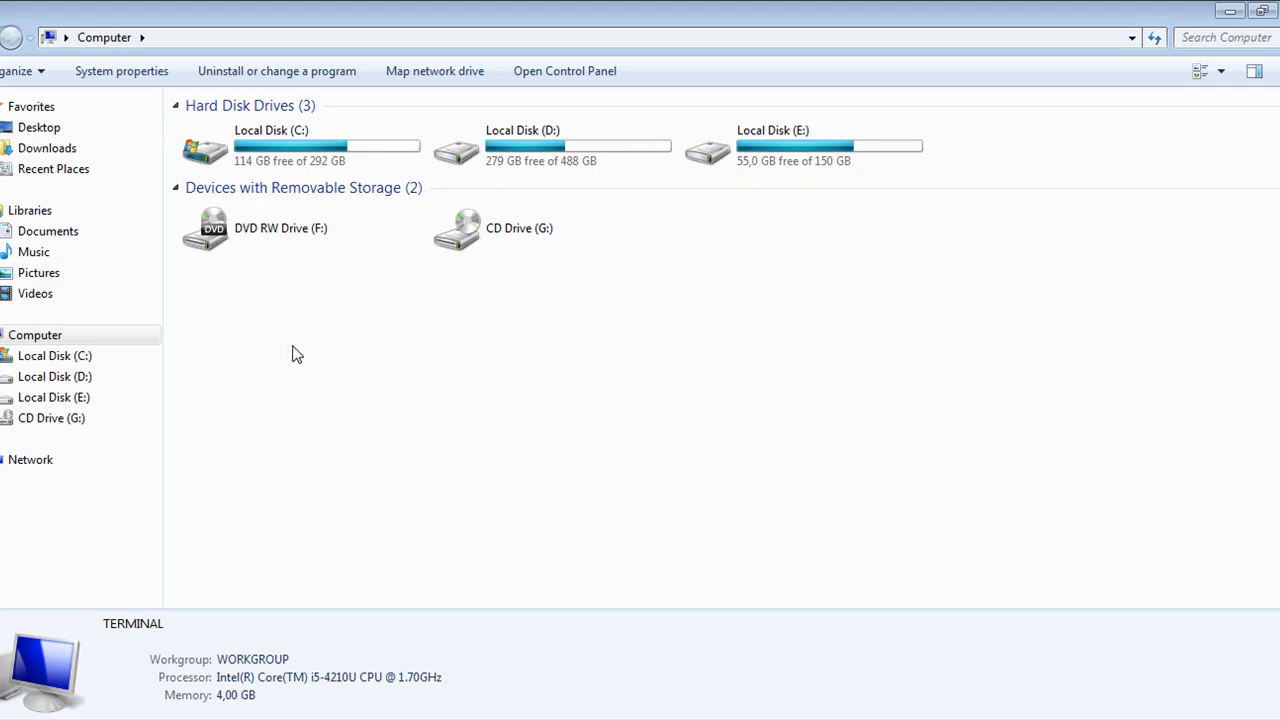
double_click(471, 158)
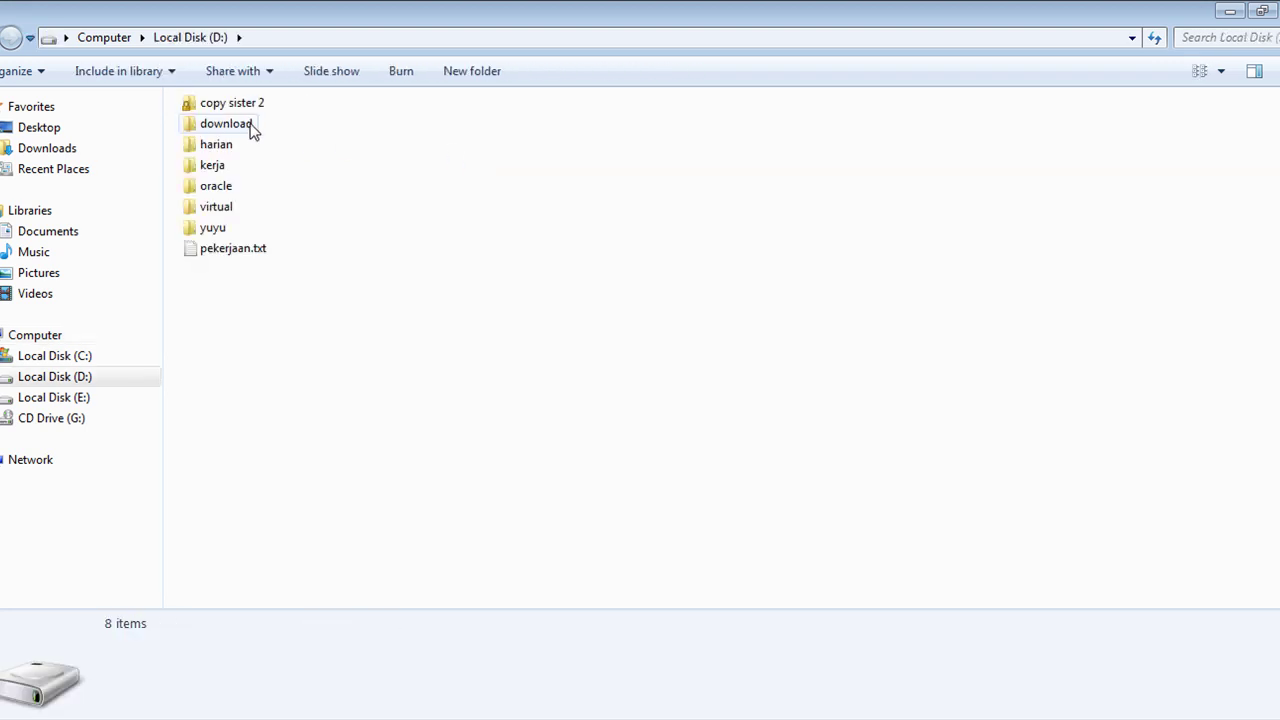
double_click(250, 112)
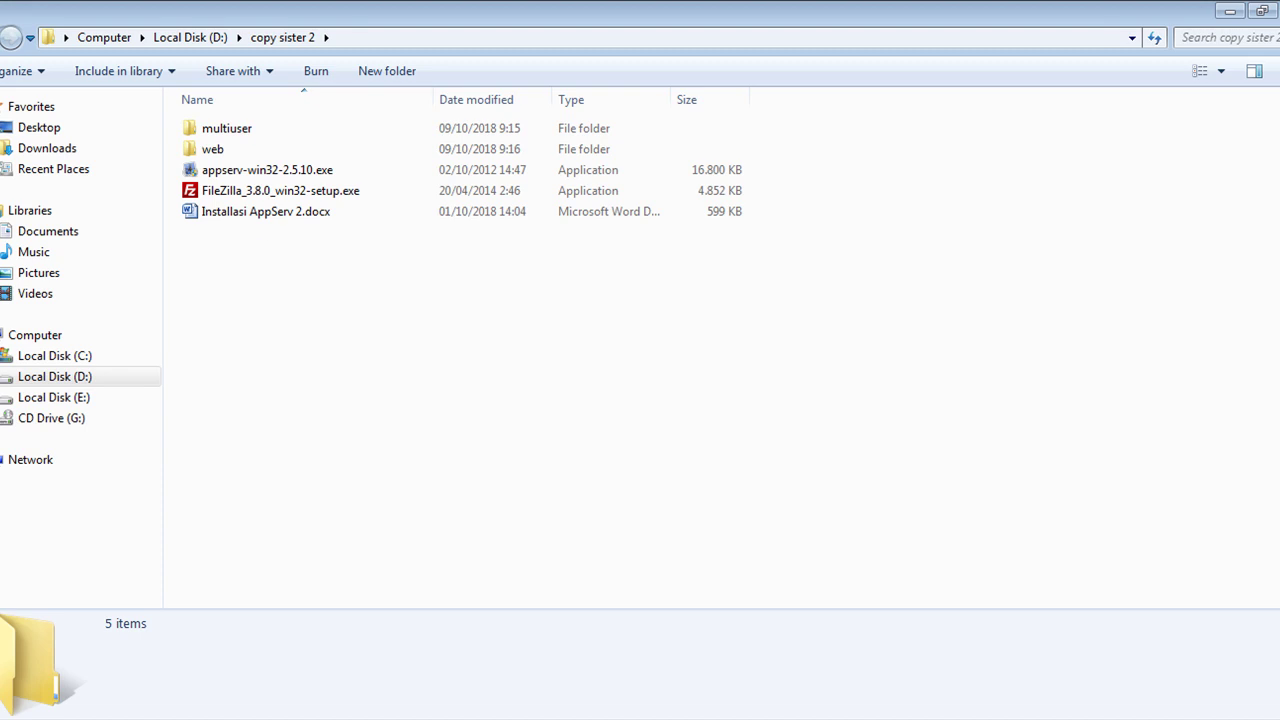
key("BackSpace")
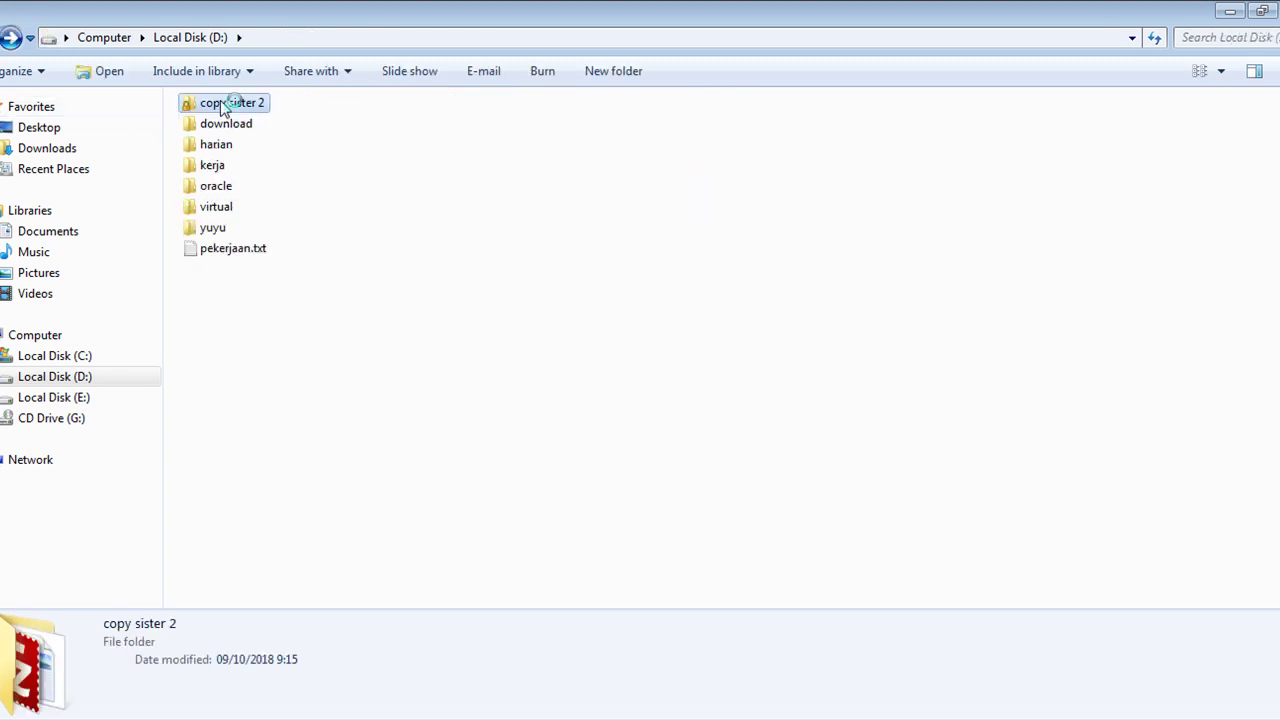
right_click(223, 107)
left_click(305, 643)
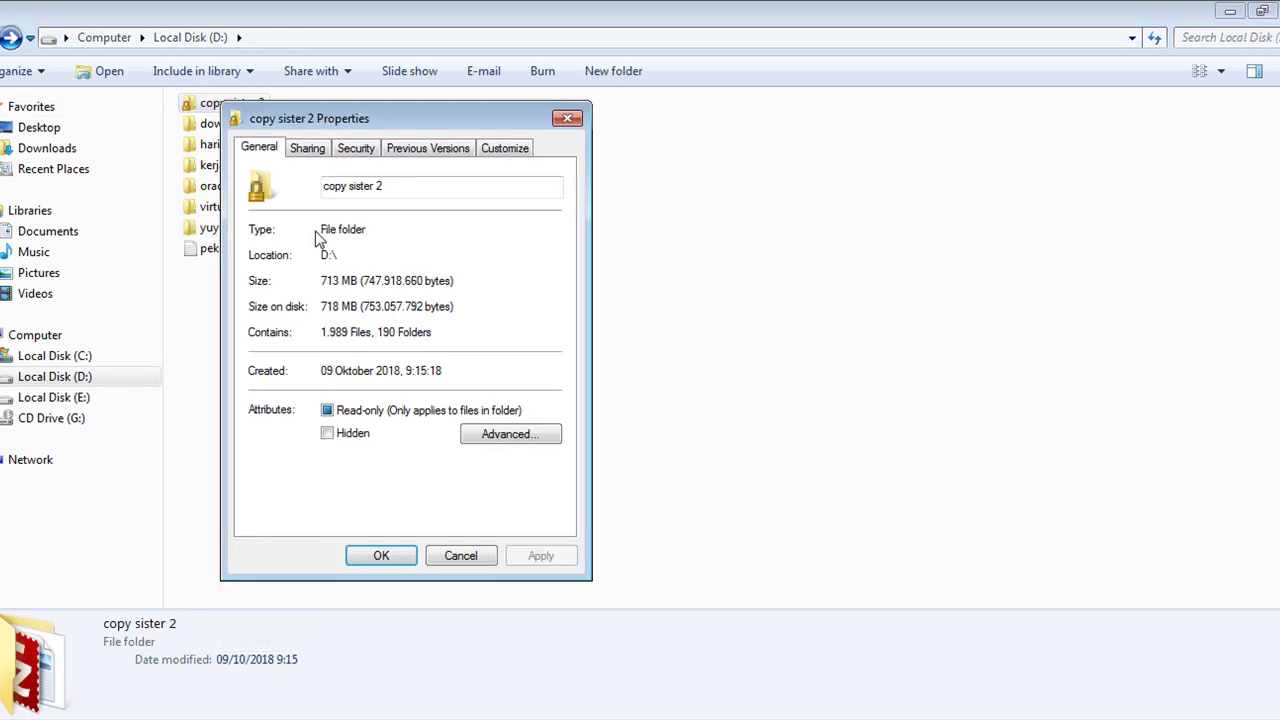
Share the folder with Everyone at Read/Write permission.
left_click(307, 149)
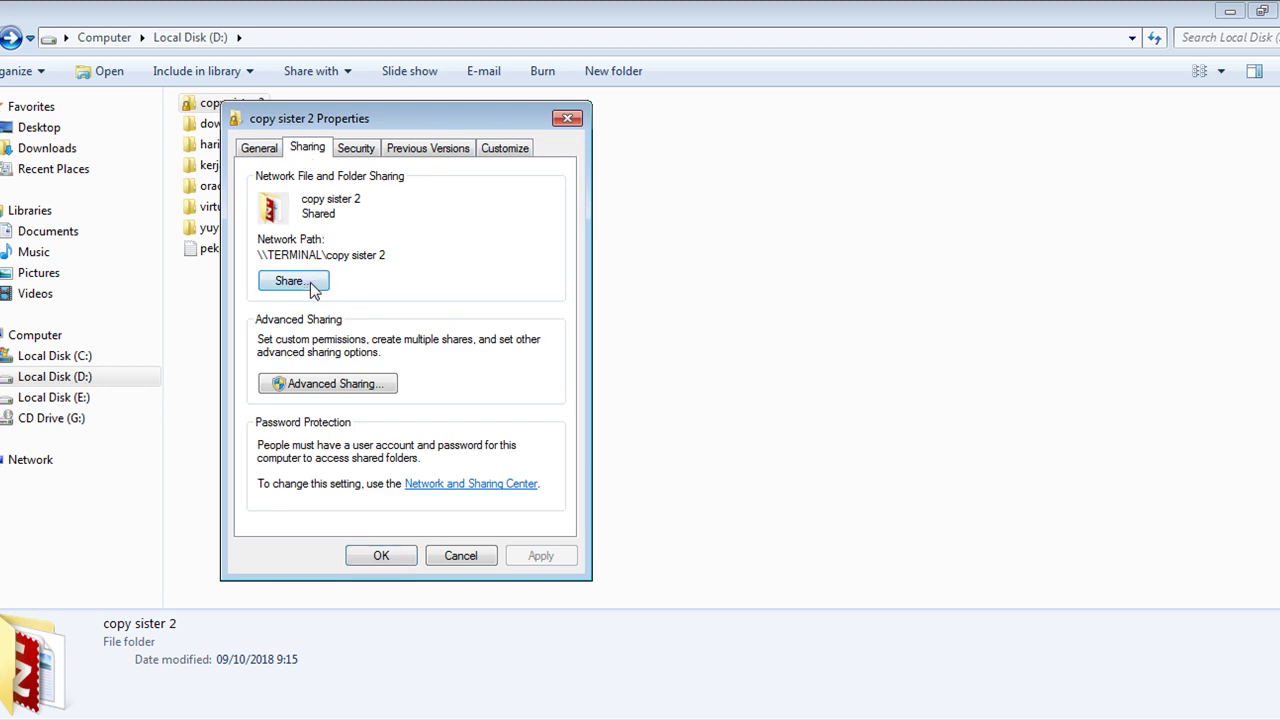
left_click(309, 283)
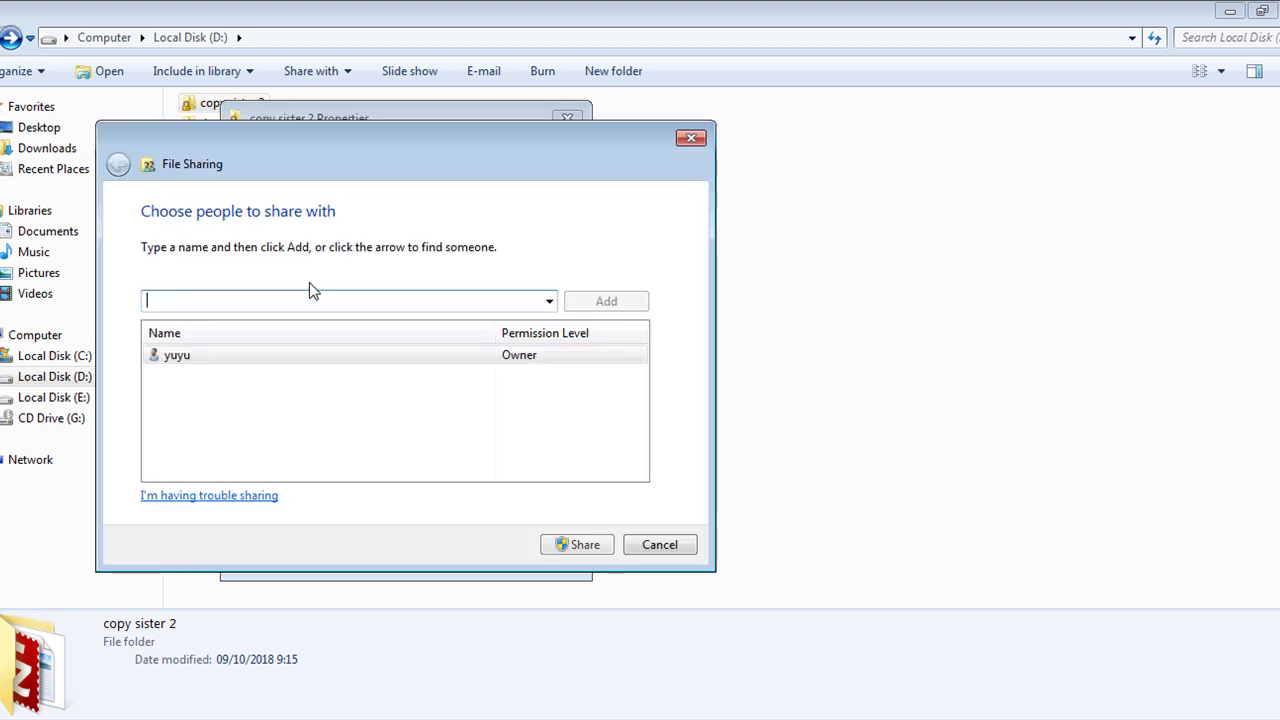
left_click(549, 301)
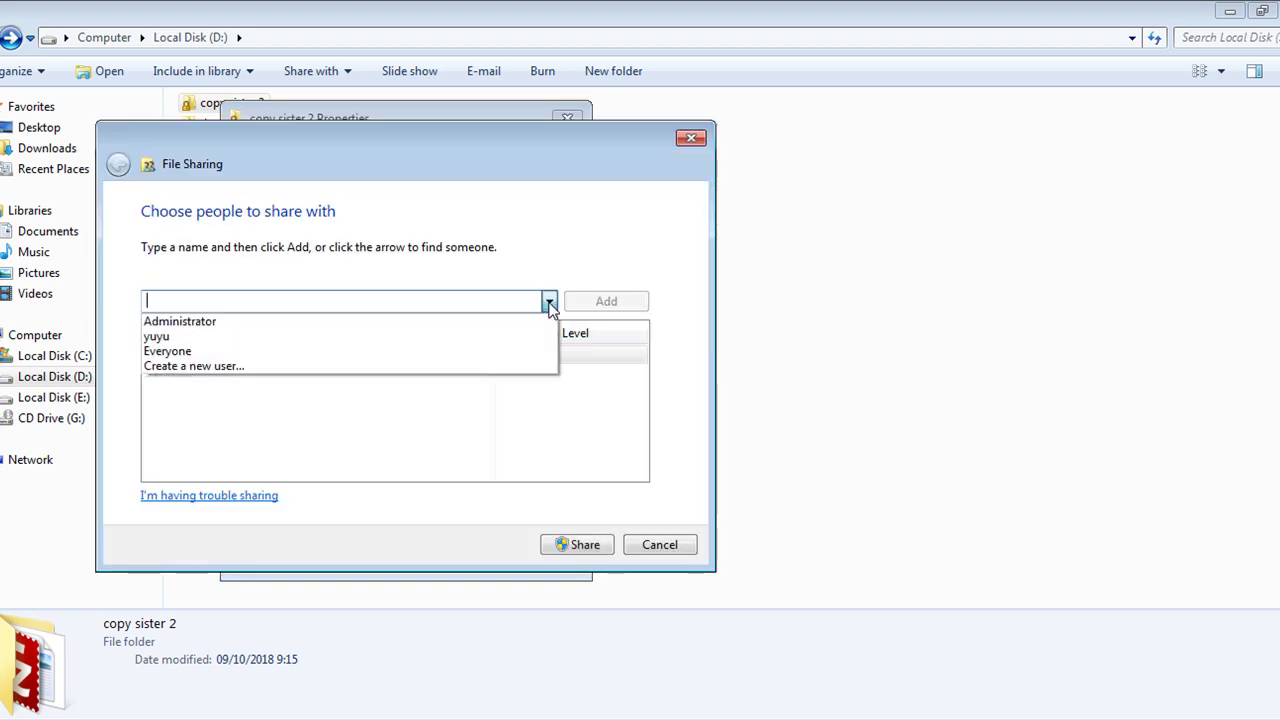
left_click(278, 352)
left_click(597, 304)
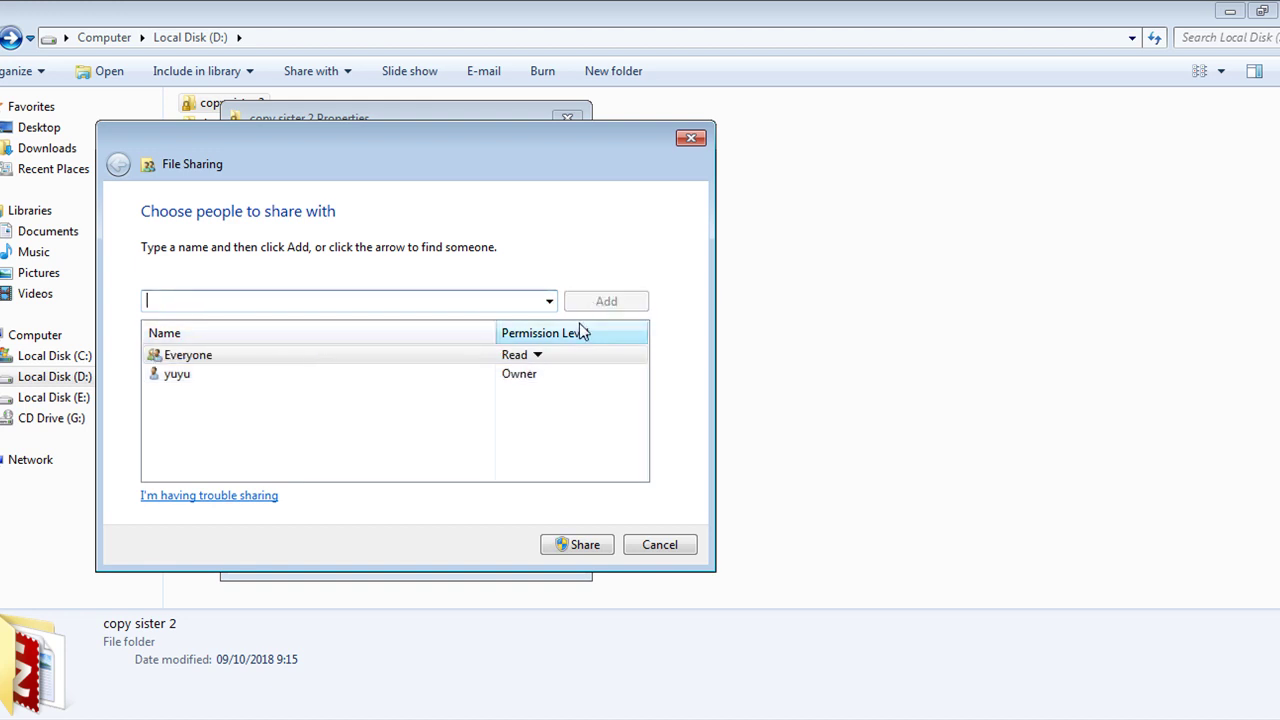
left_click(536, 355)
left_click(583, 382)
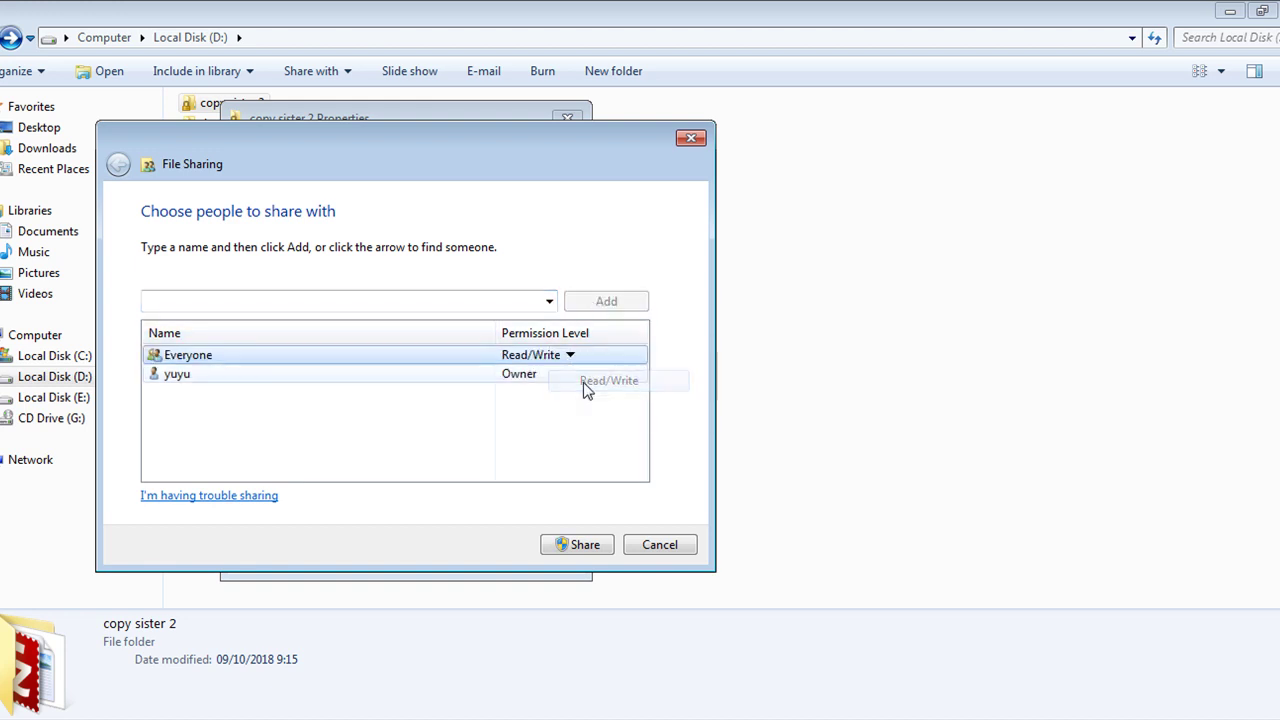
left_click(560, 548)
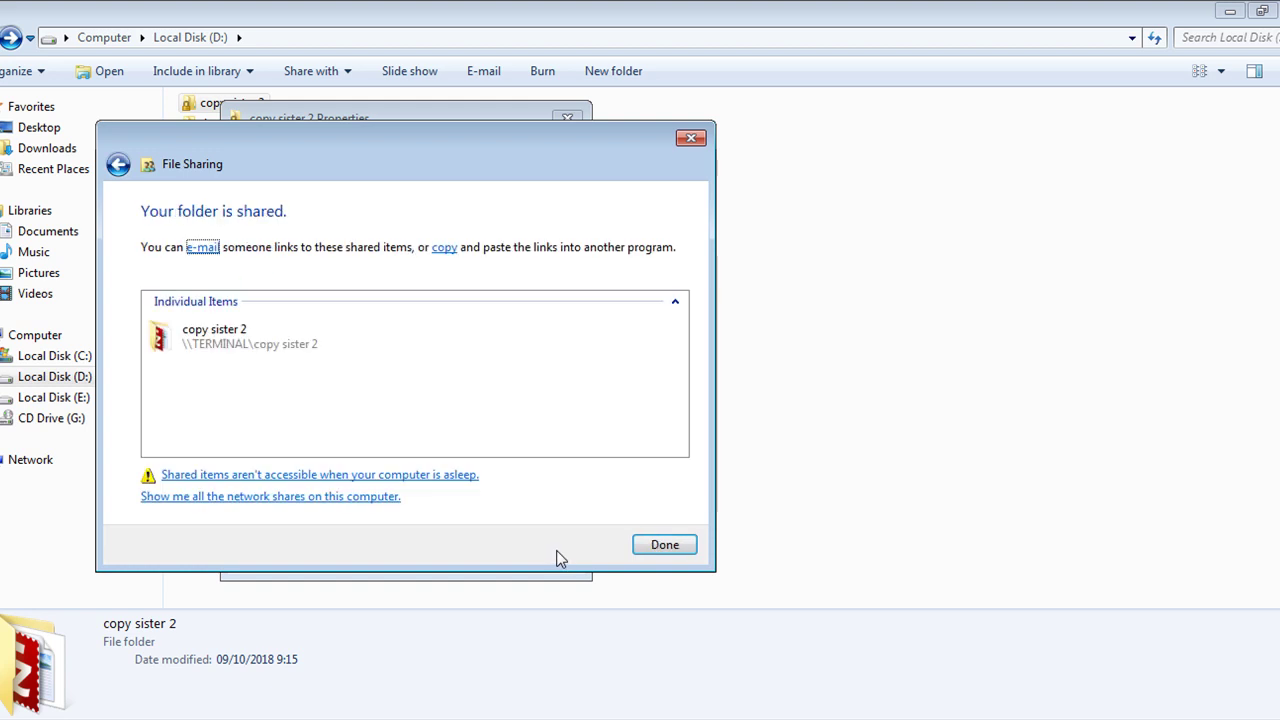
left_click(666, 548)
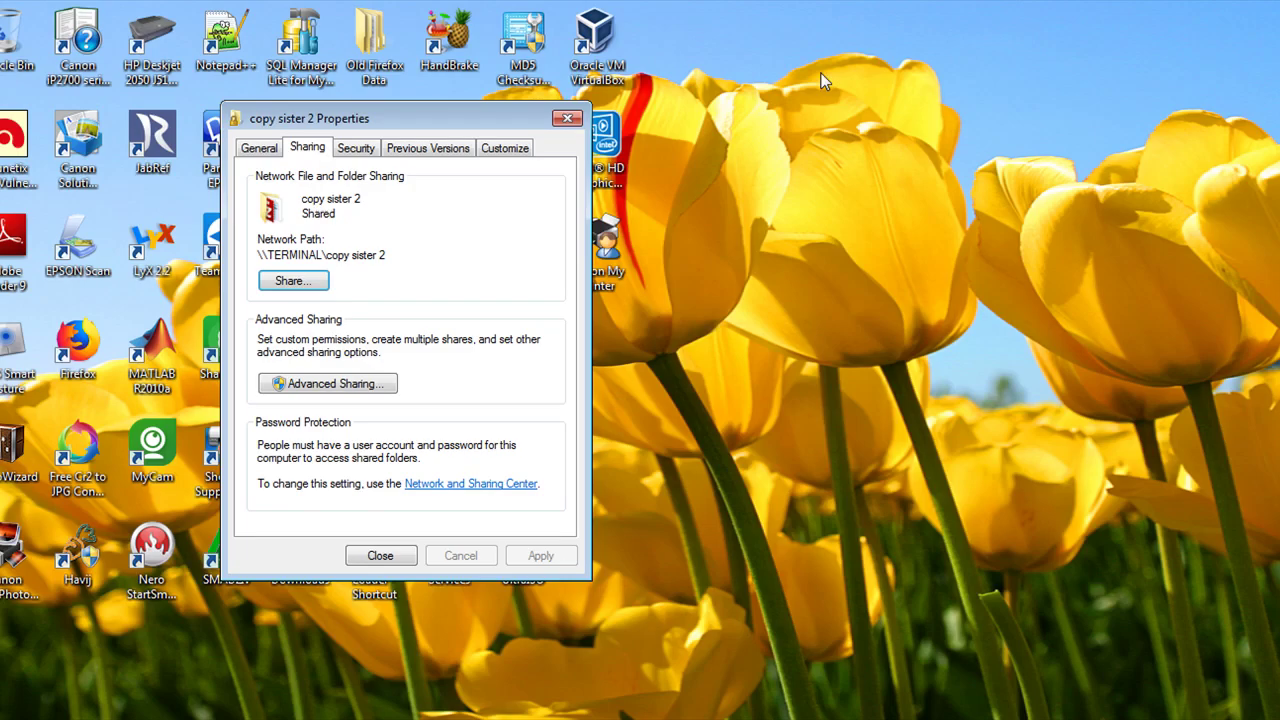
Open the maximized win 2008 si13 guest and browse to its D: drive.
left_click(386, 555)
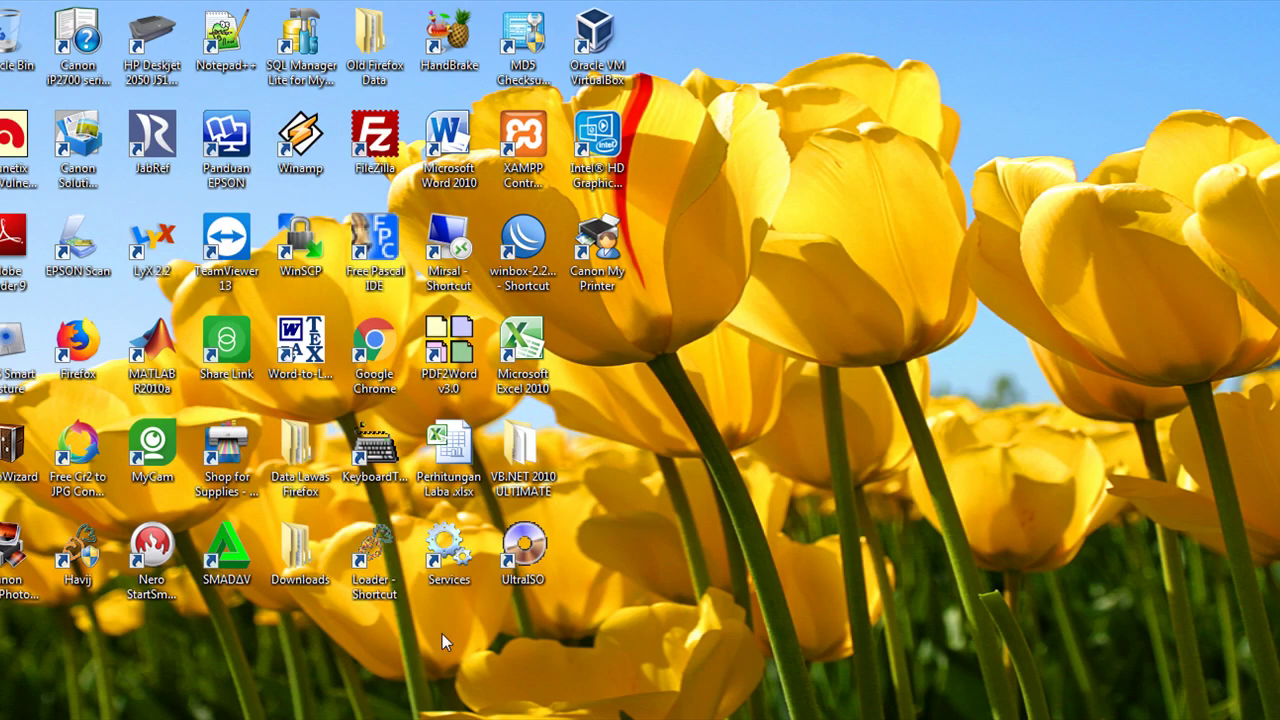
mouse_move(485, 719)
left_click(452, 664)
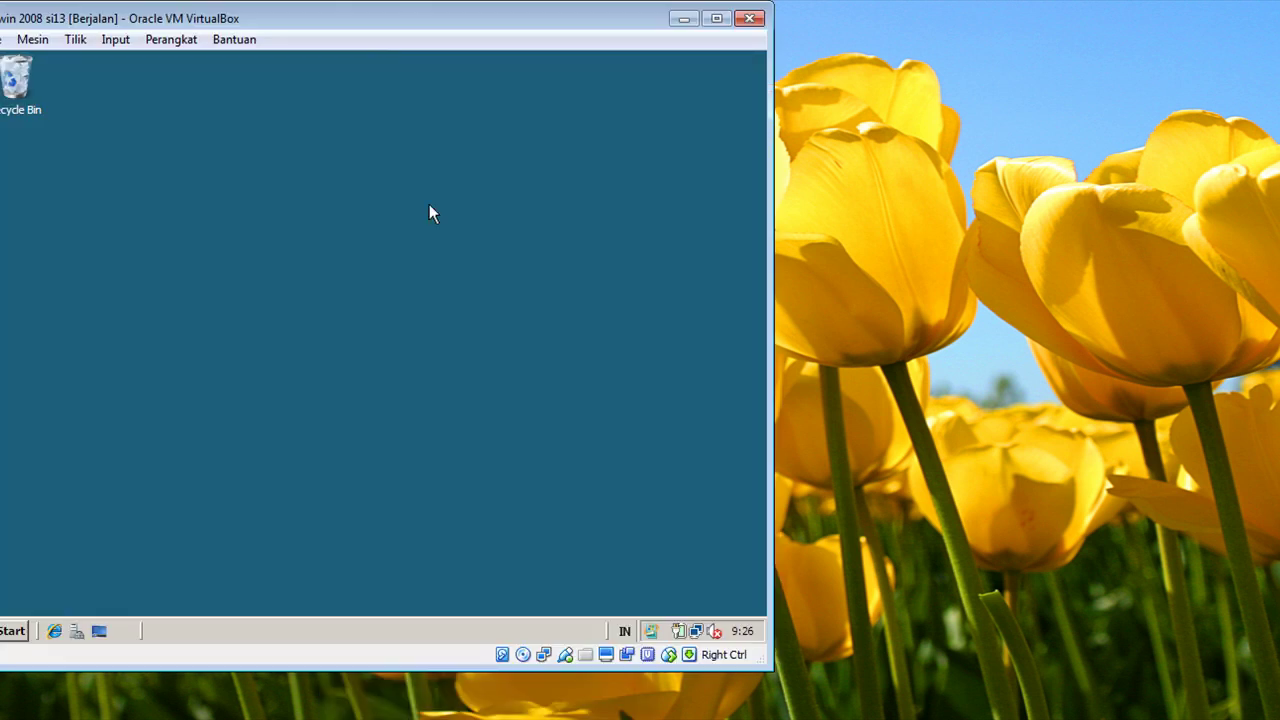
left_click(716, 18)
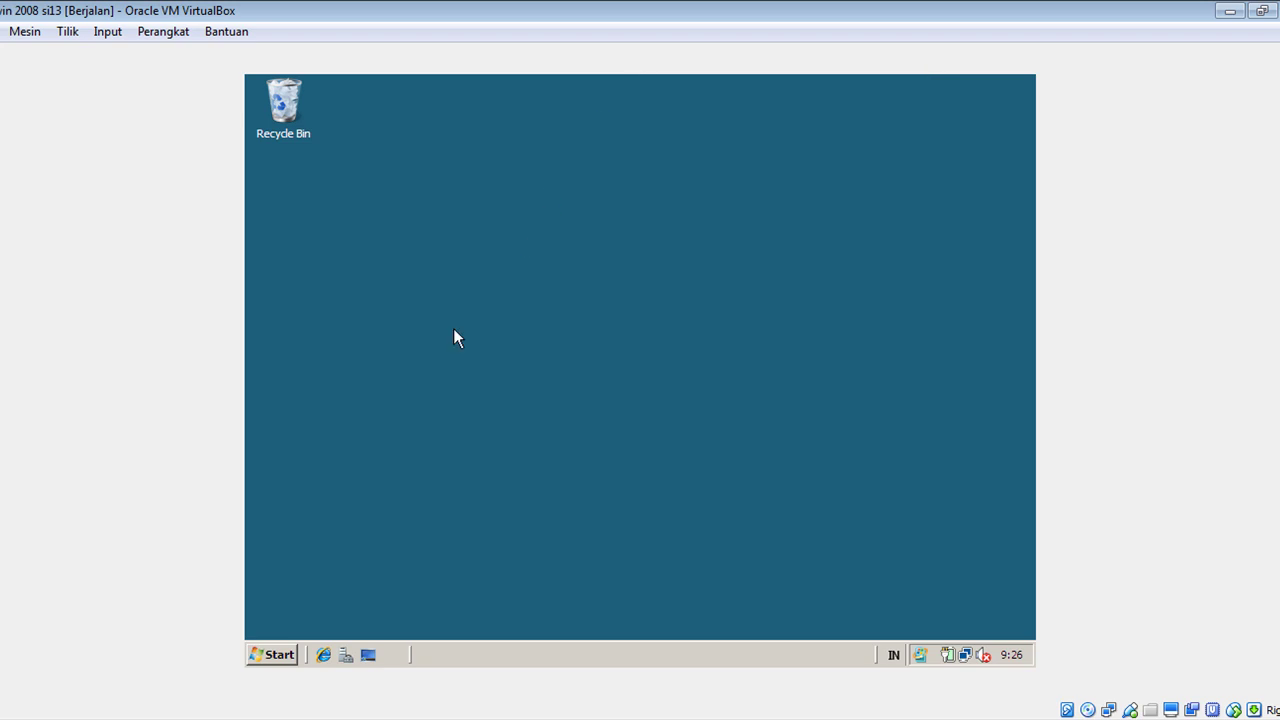
left_click(274, 654)
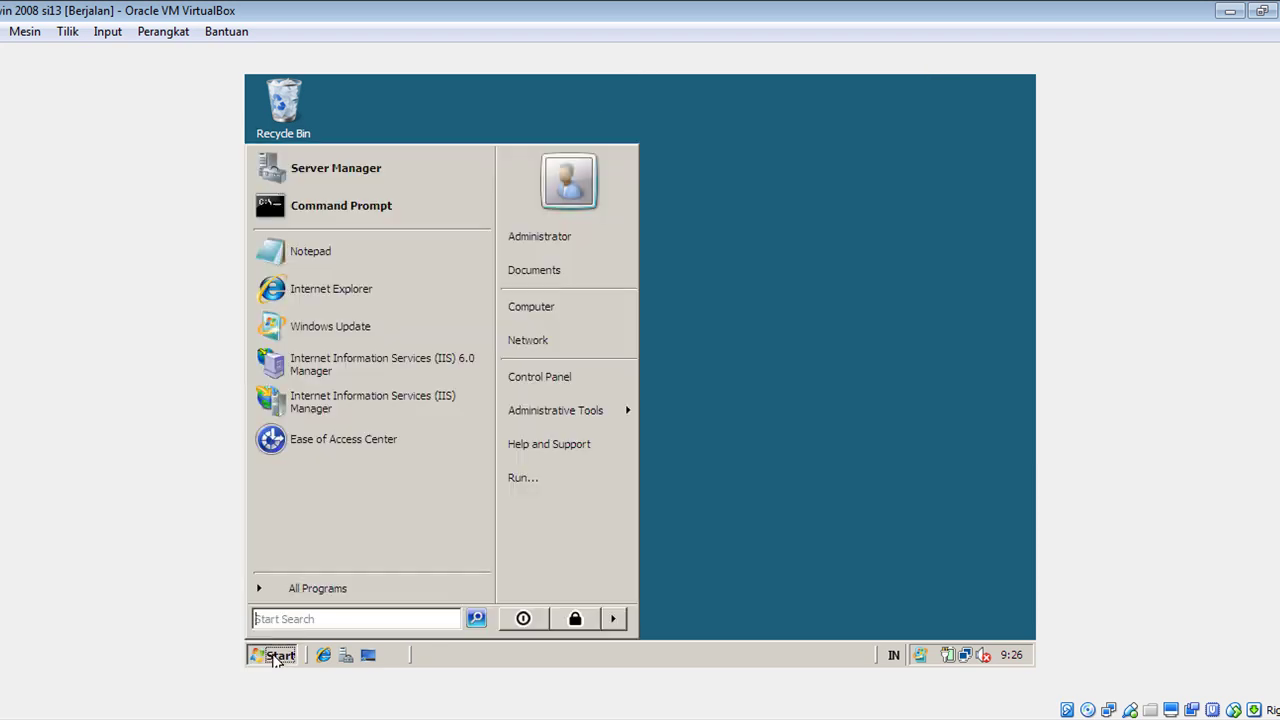
left_click(540, 308)
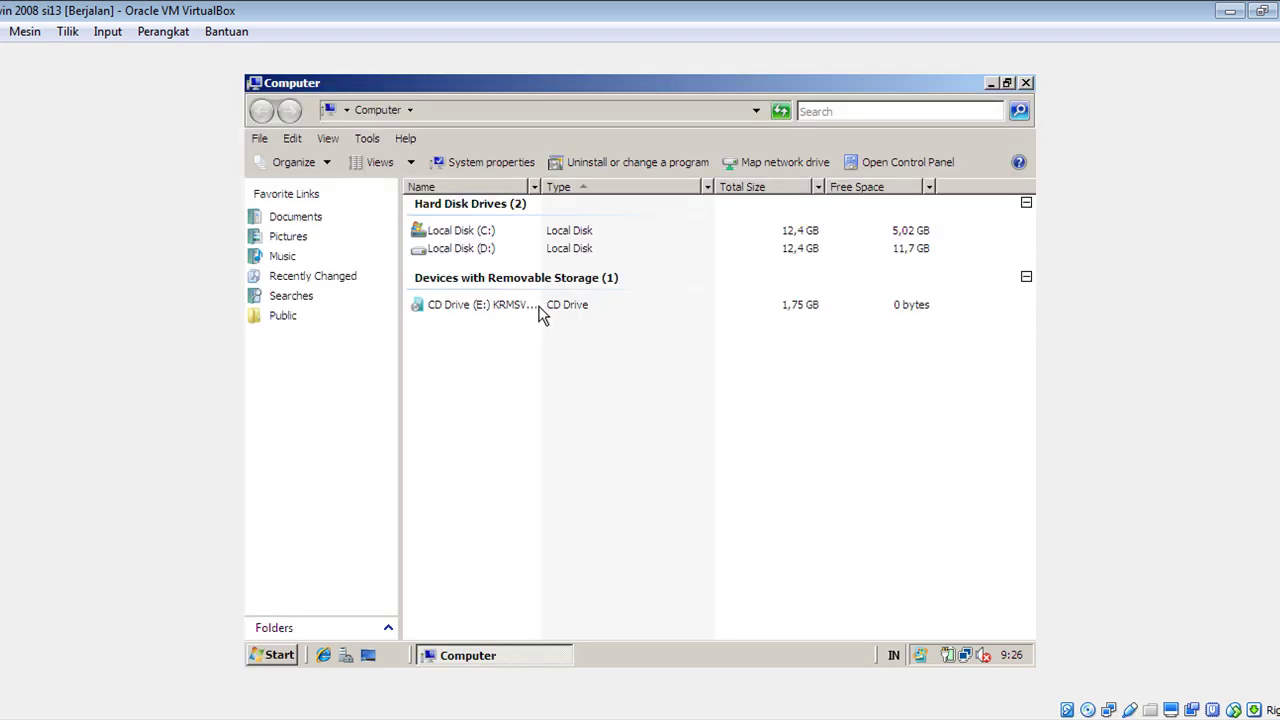
double_click(482, 250)
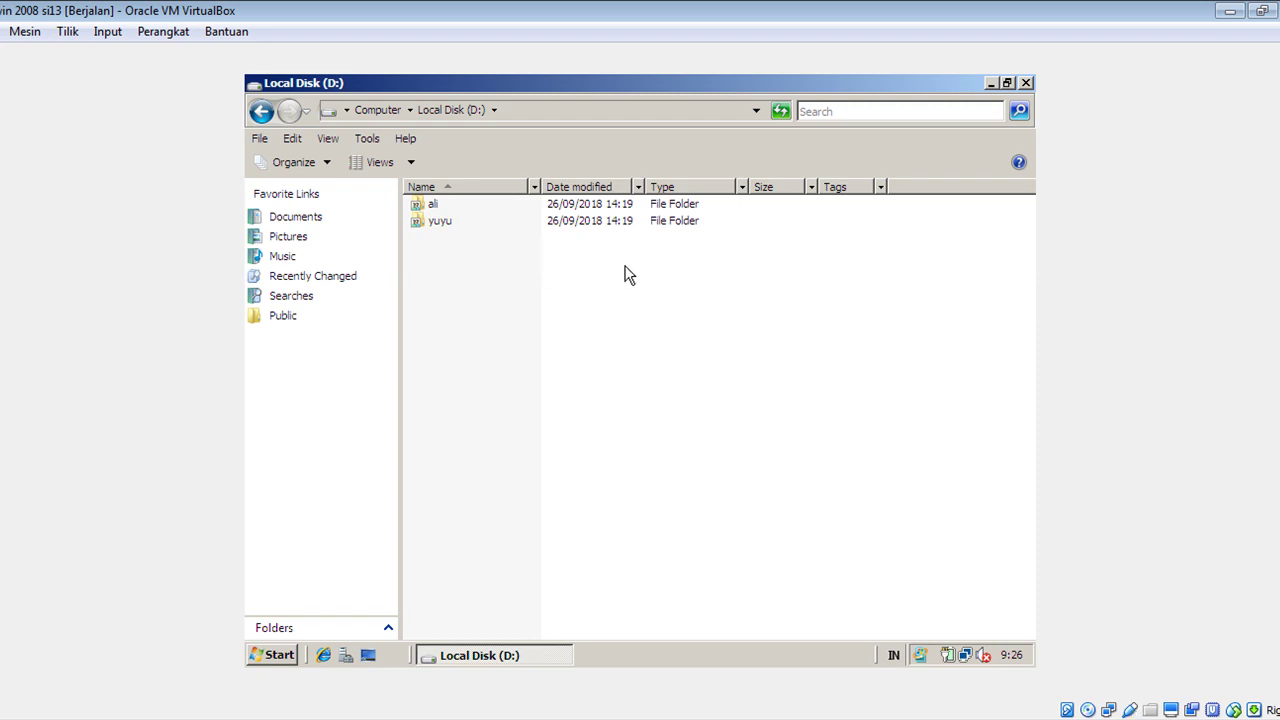
Create a new folder named copy sister 2 on the guest's D: drive and open it.
right_click(658, 308)
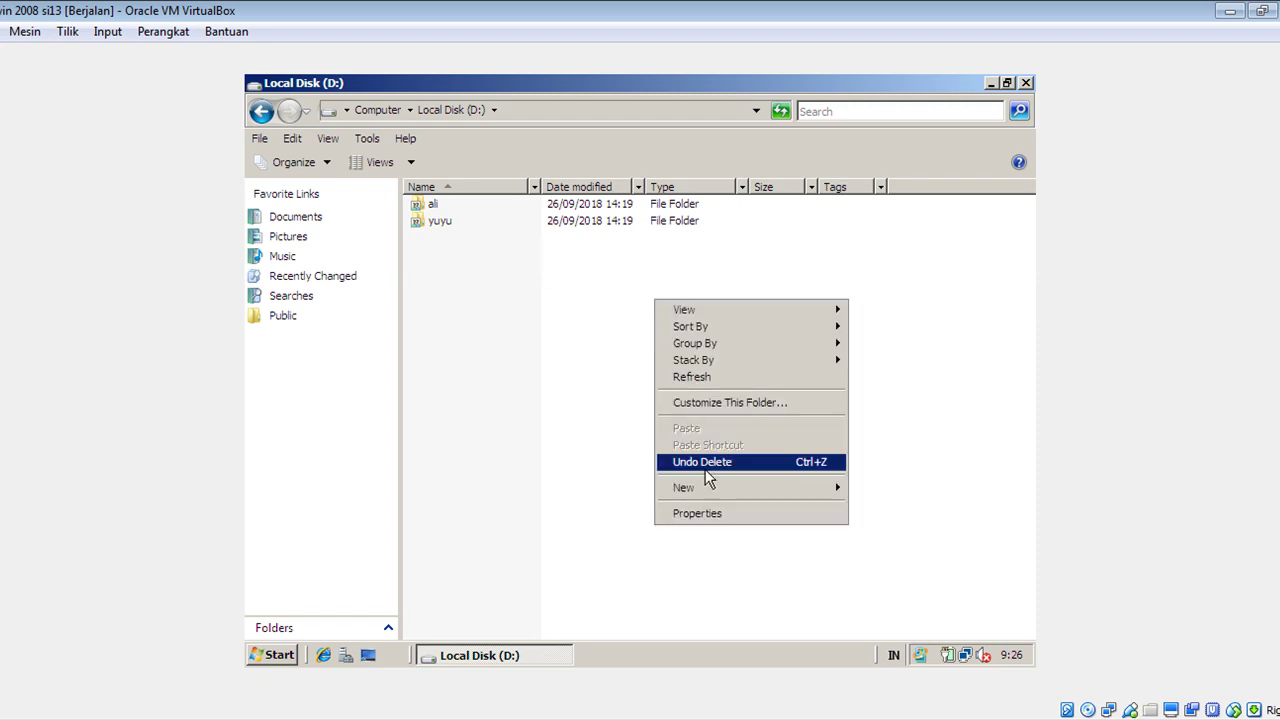
mouse_move(716, 490)
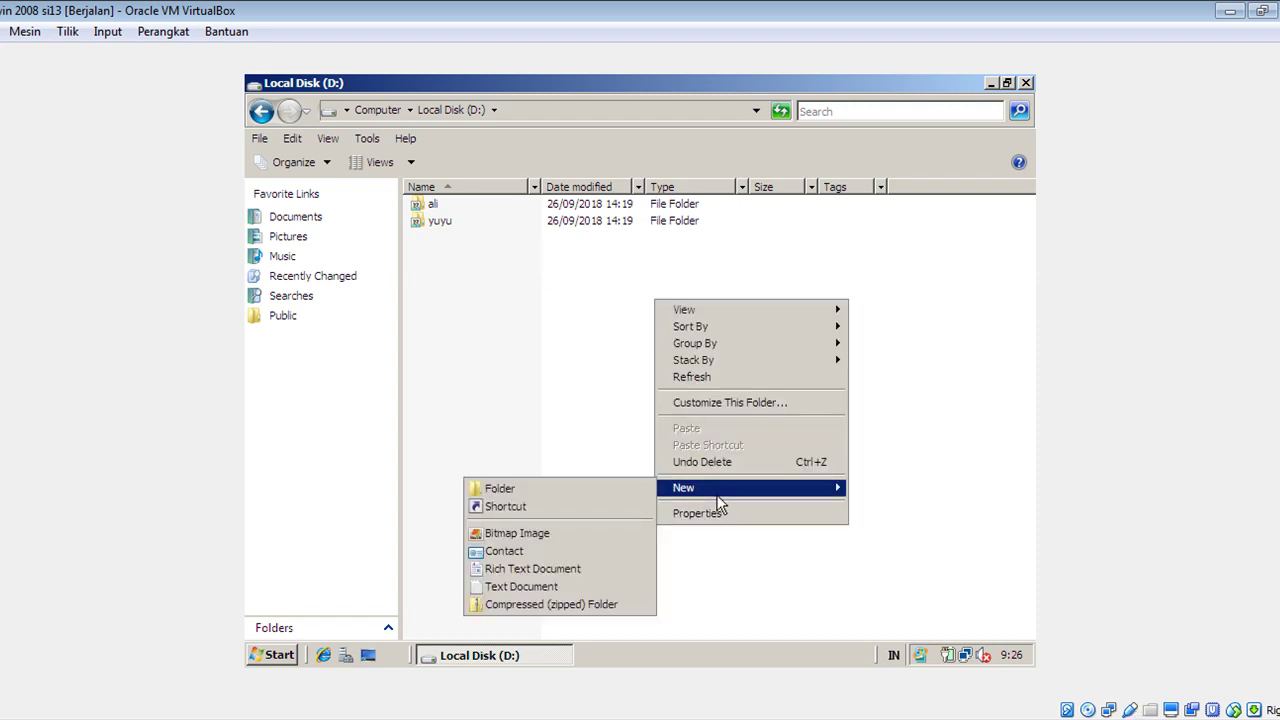
left_click(604, 489)
type("copy siste")
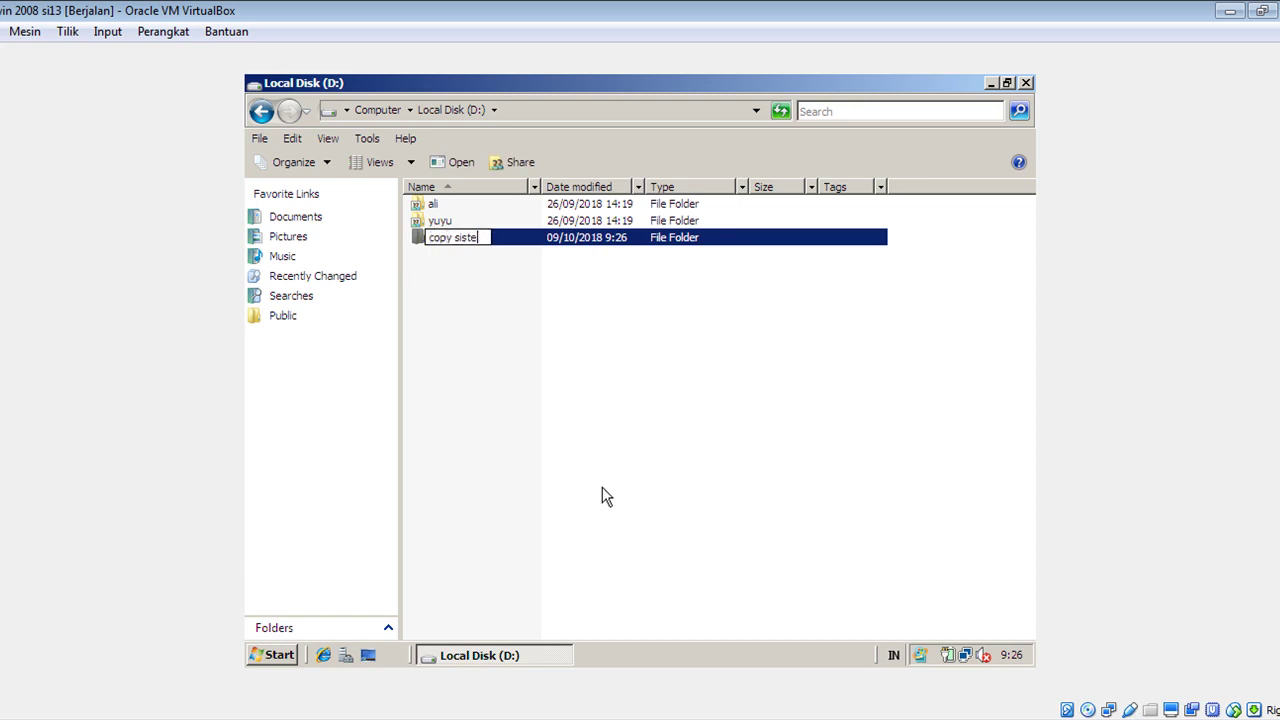
type("r 2")
left_click(630, 404)
double_click(440, 238)
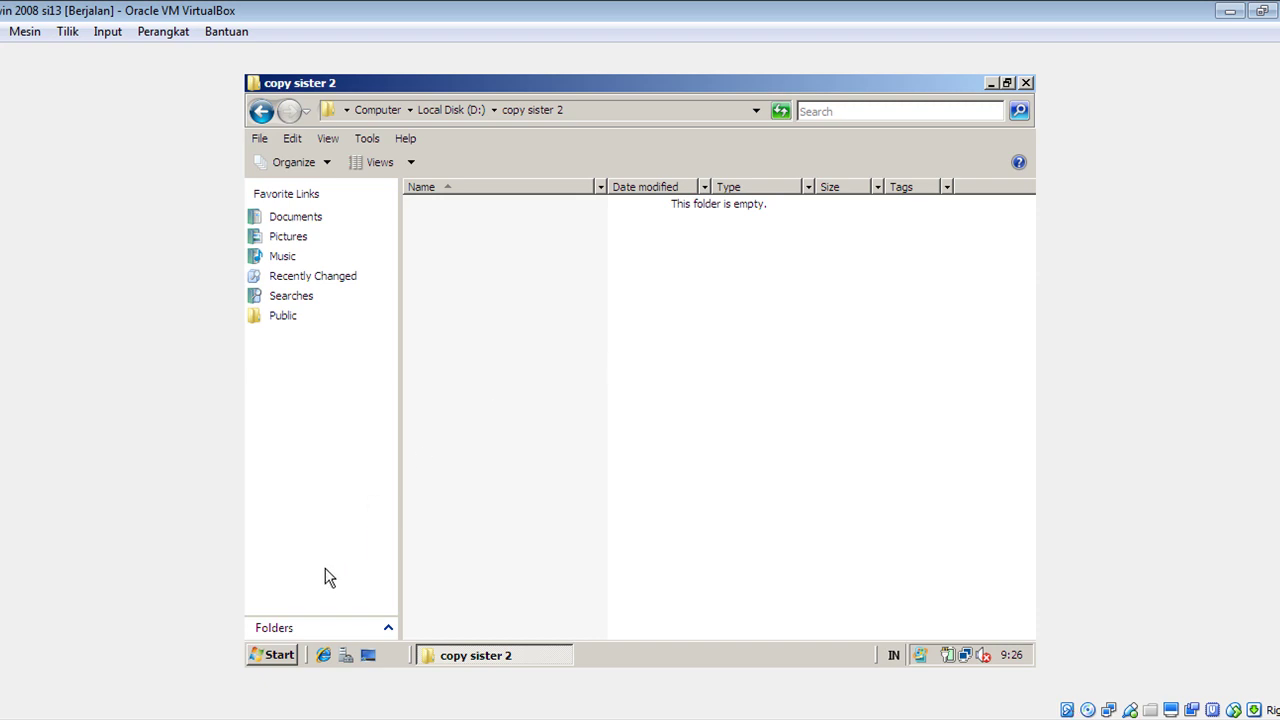
left_click(278, 655)
From the guest's Run prompt, open \\200.200.200.227 to bring up its credentials prompt.
left_click(531, 481)
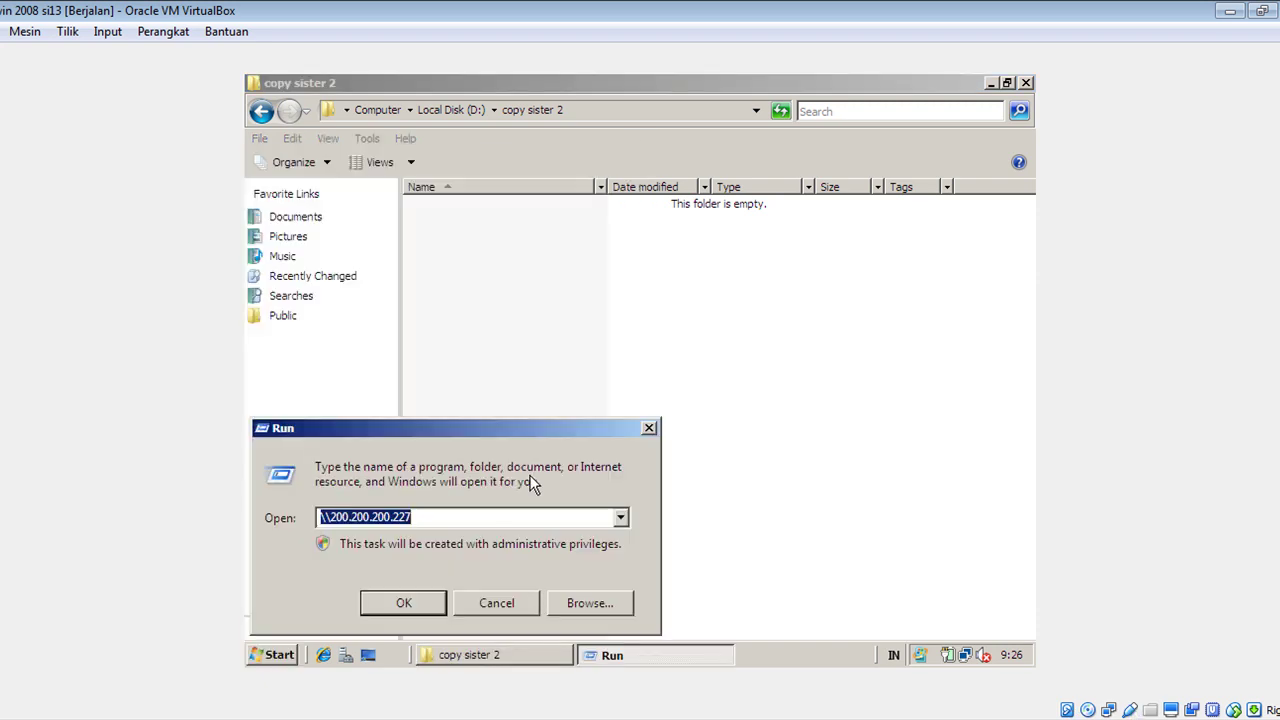
type("\\\\")
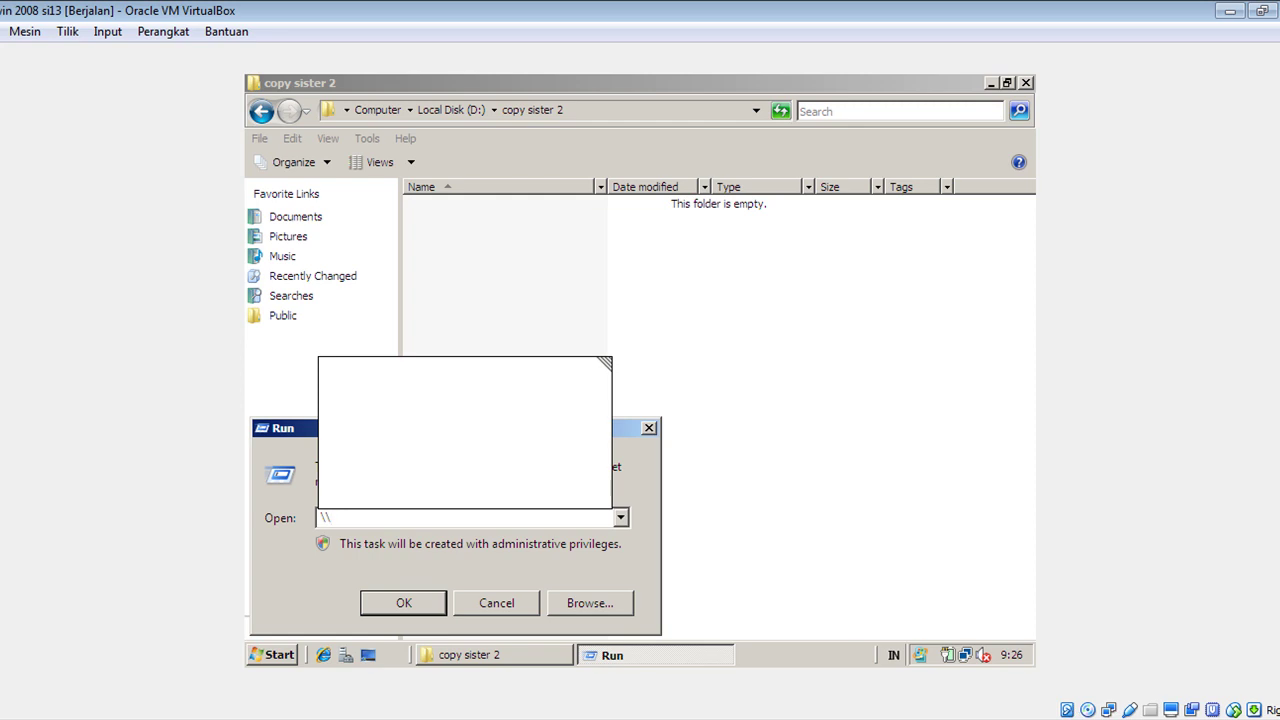
type("200.200")
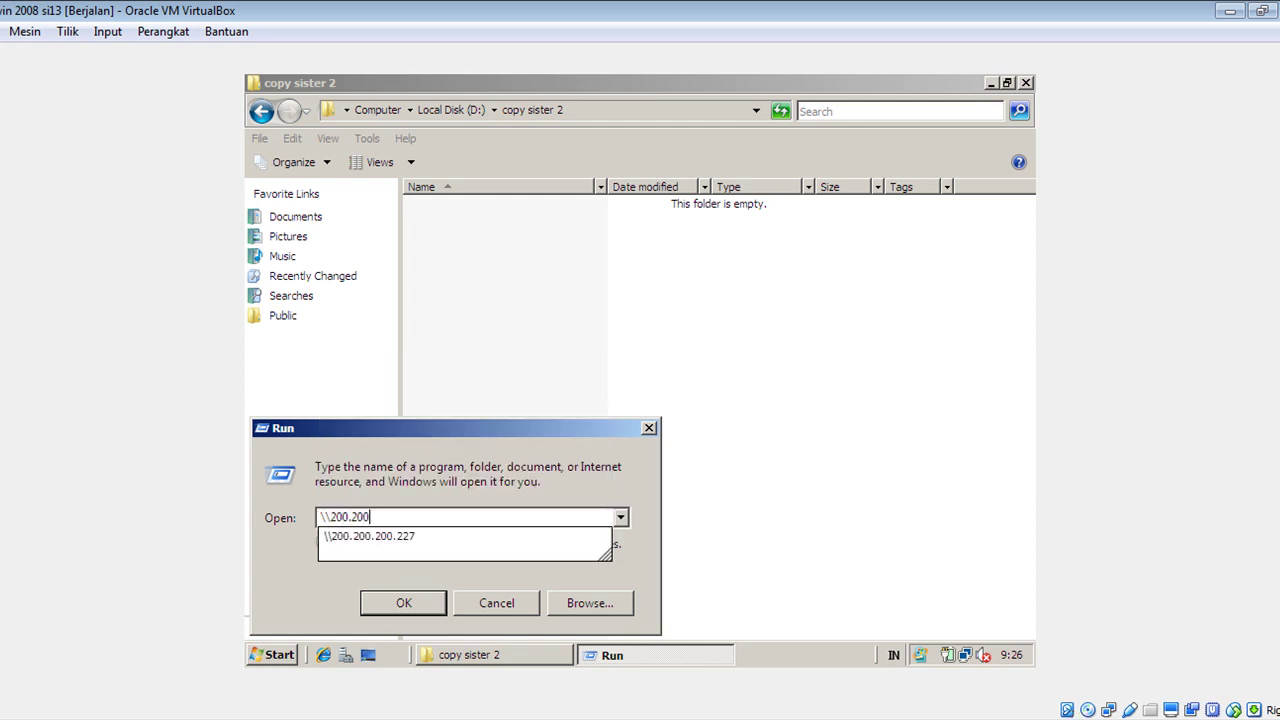
type(".200.227")
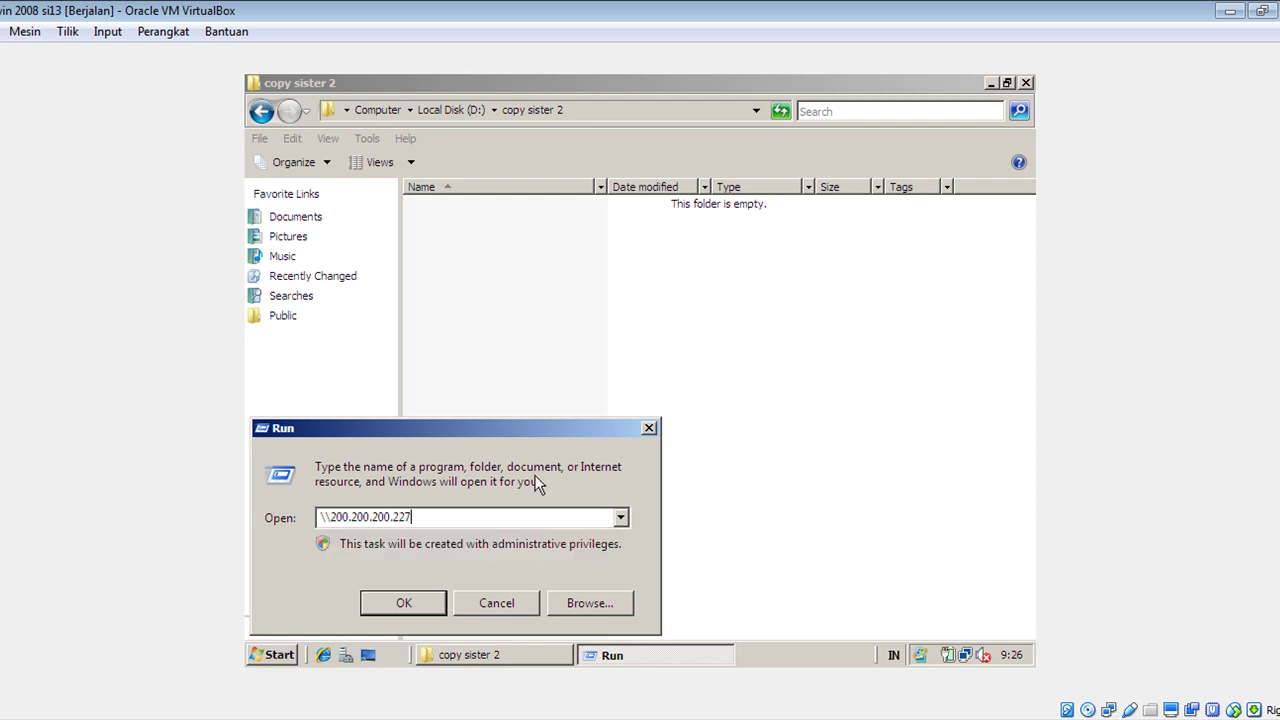
left_click(428, 603)
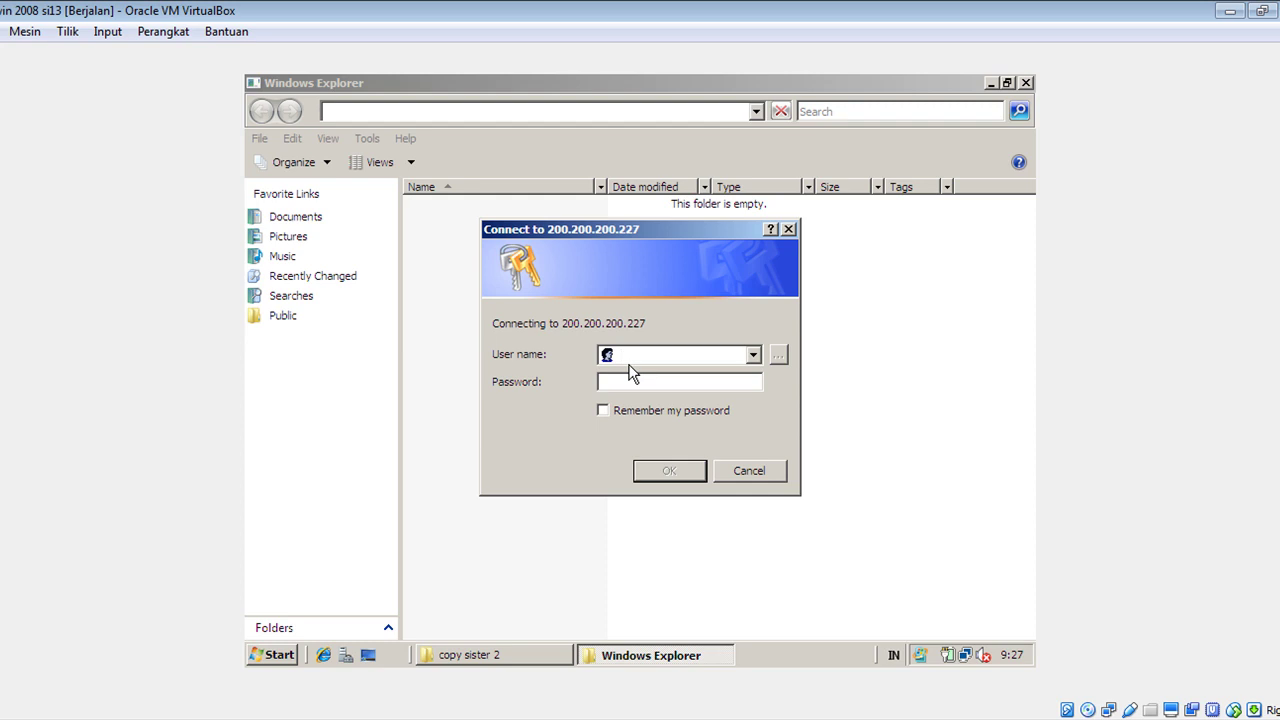
key("super")
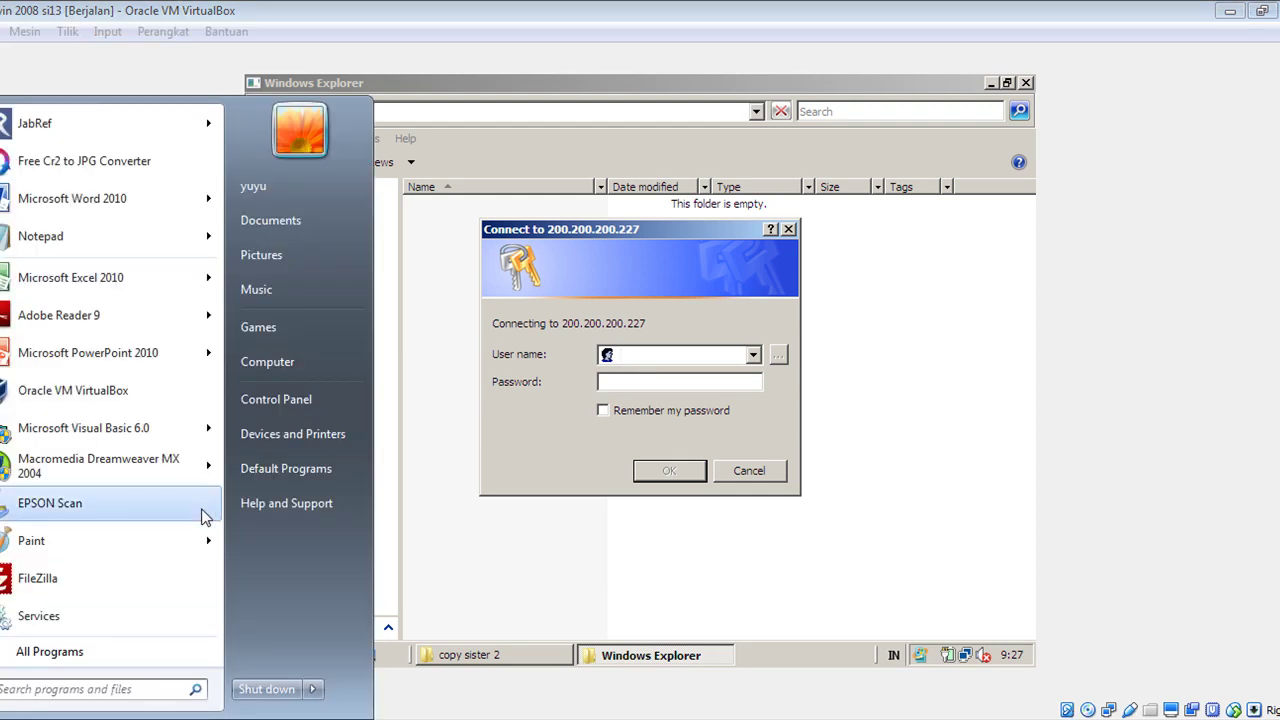
left_click(272, 405)
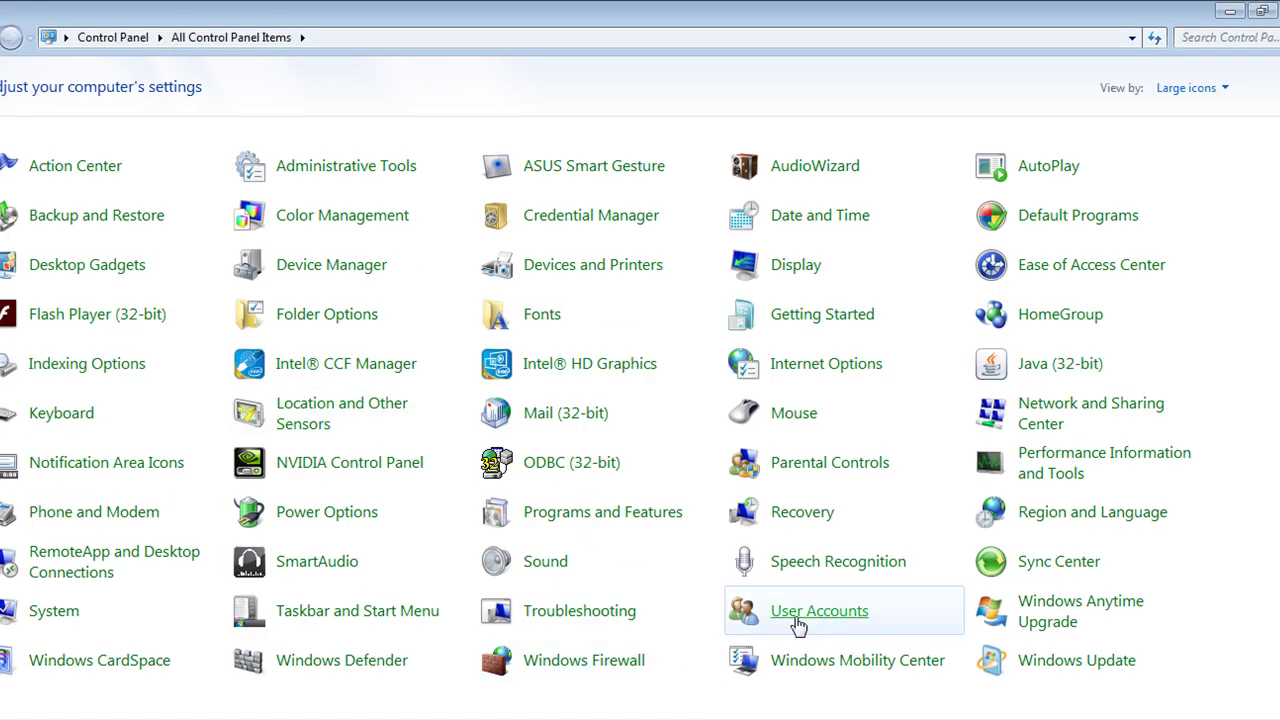
left_click(812, 617)
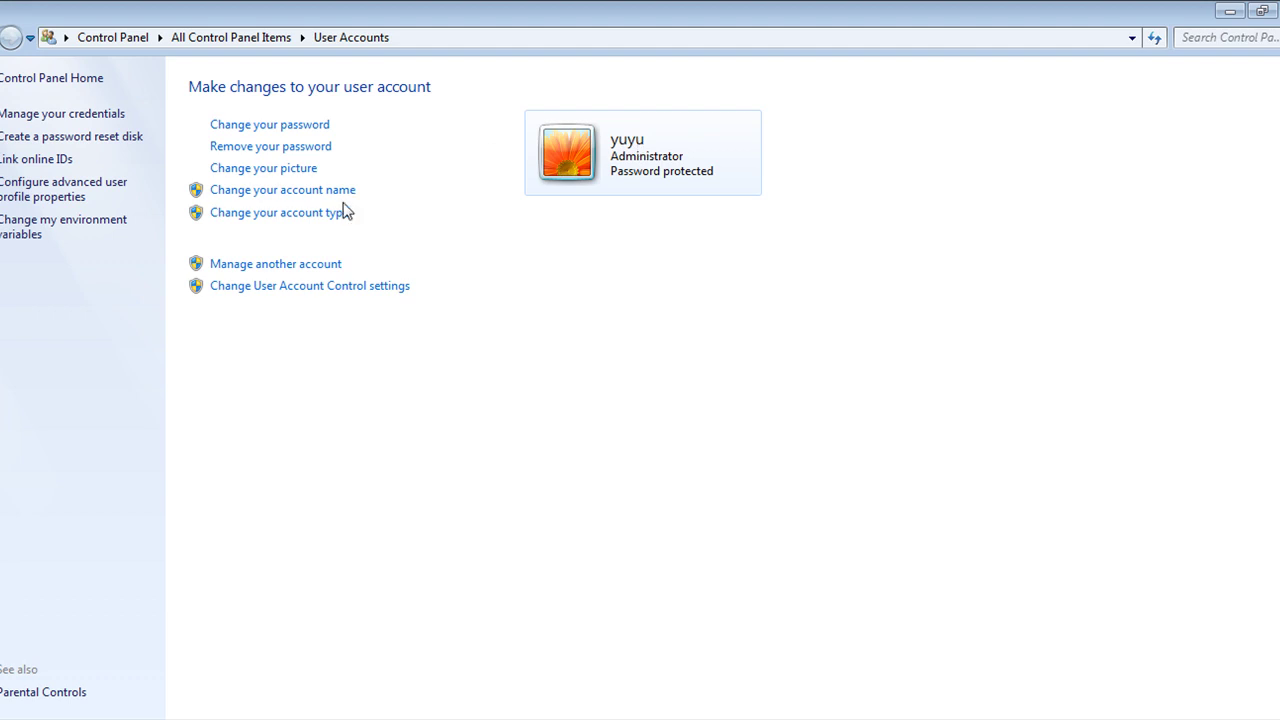
left_click(271, 265)
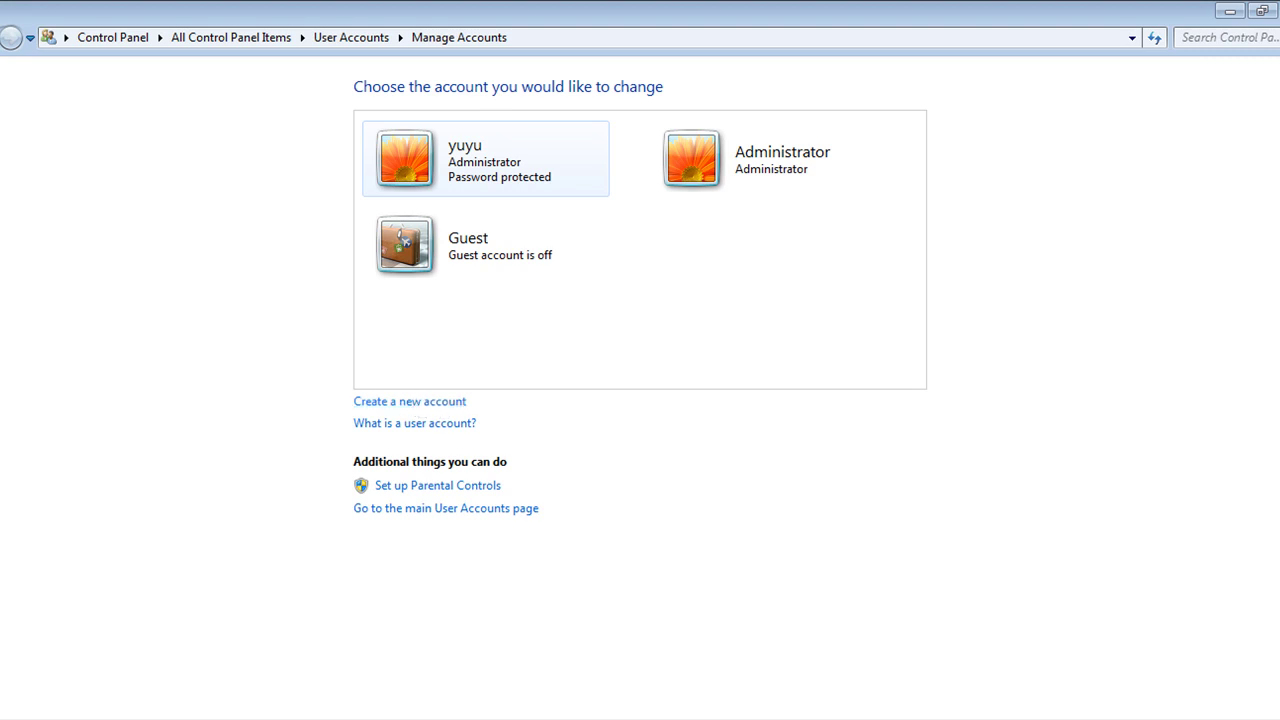
key("alt+Left")
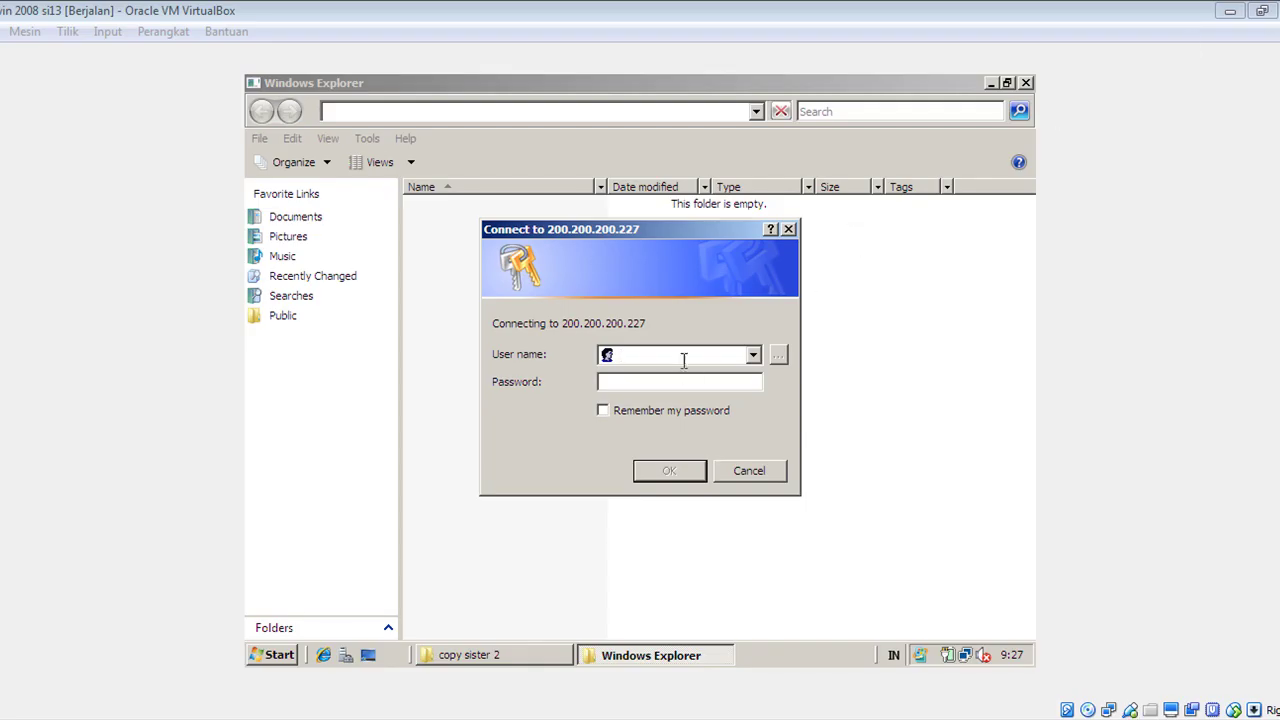
Log in to the host share, open copy sister 2 and copy all five items.
type("yuyu")
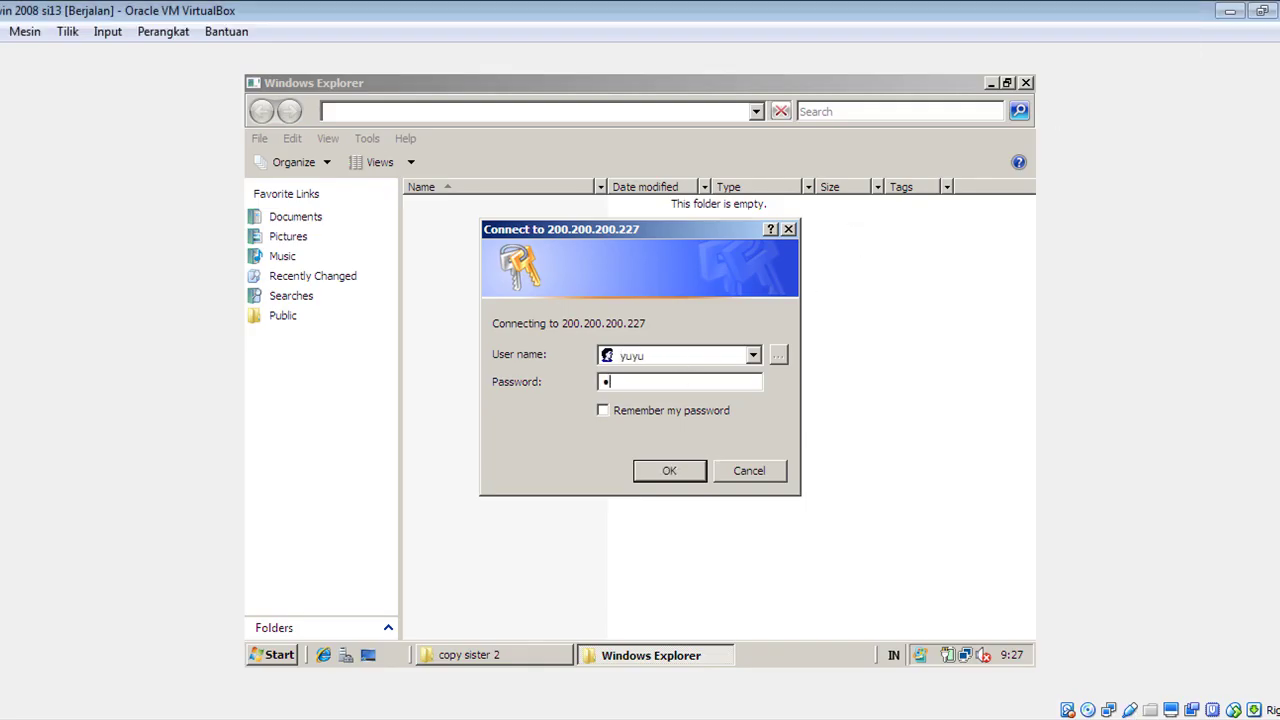
left_click(675, 468)
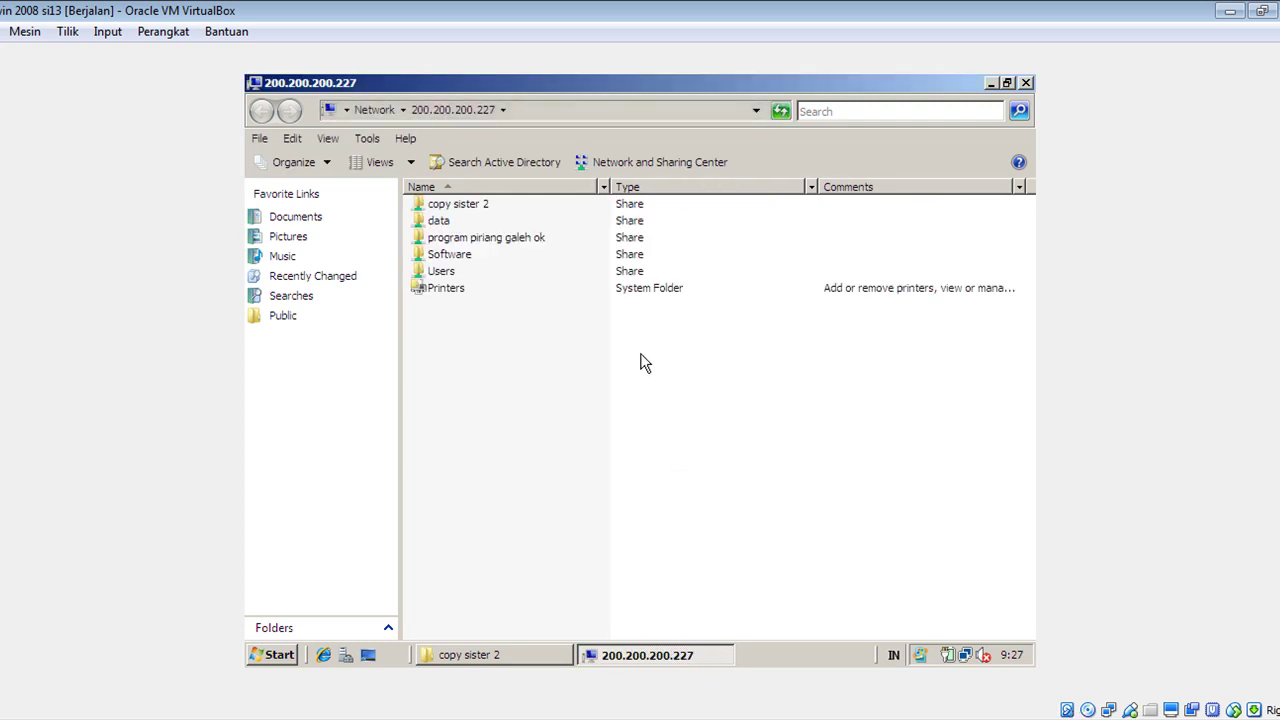
double_click(455, 206)
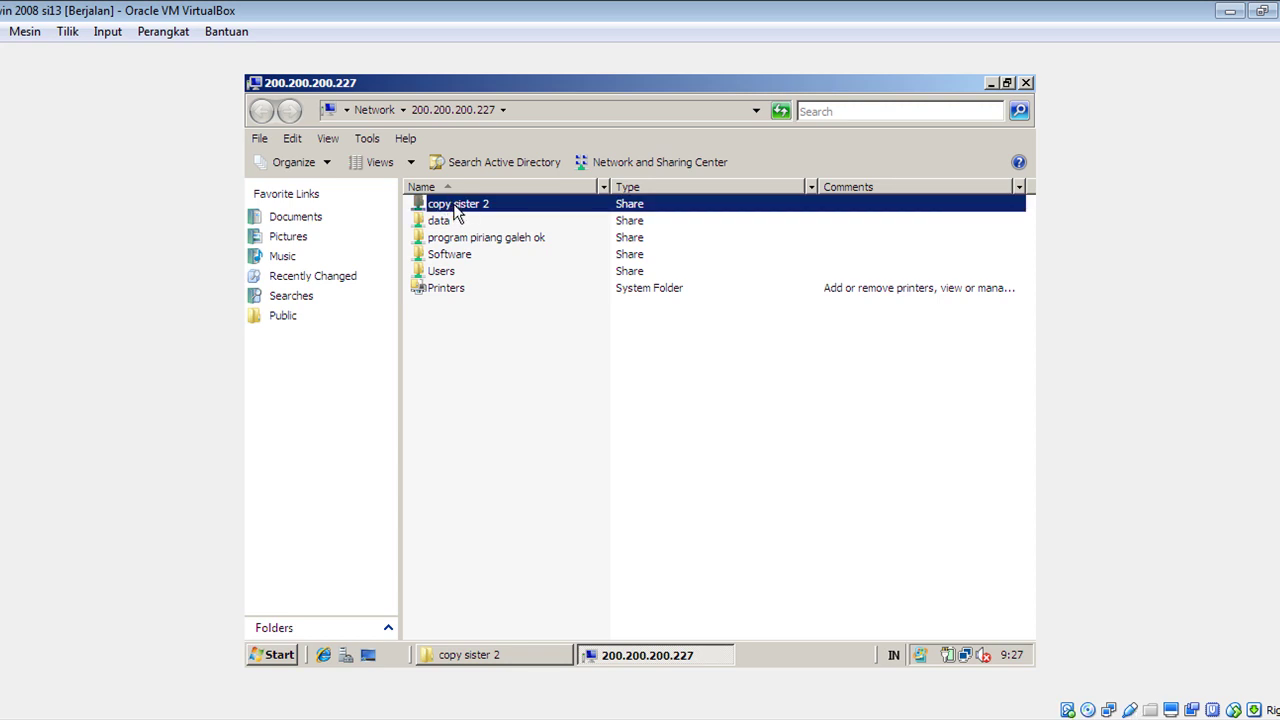
left_click_drag(454, 320, 540, 200)
right_click(518, 228)
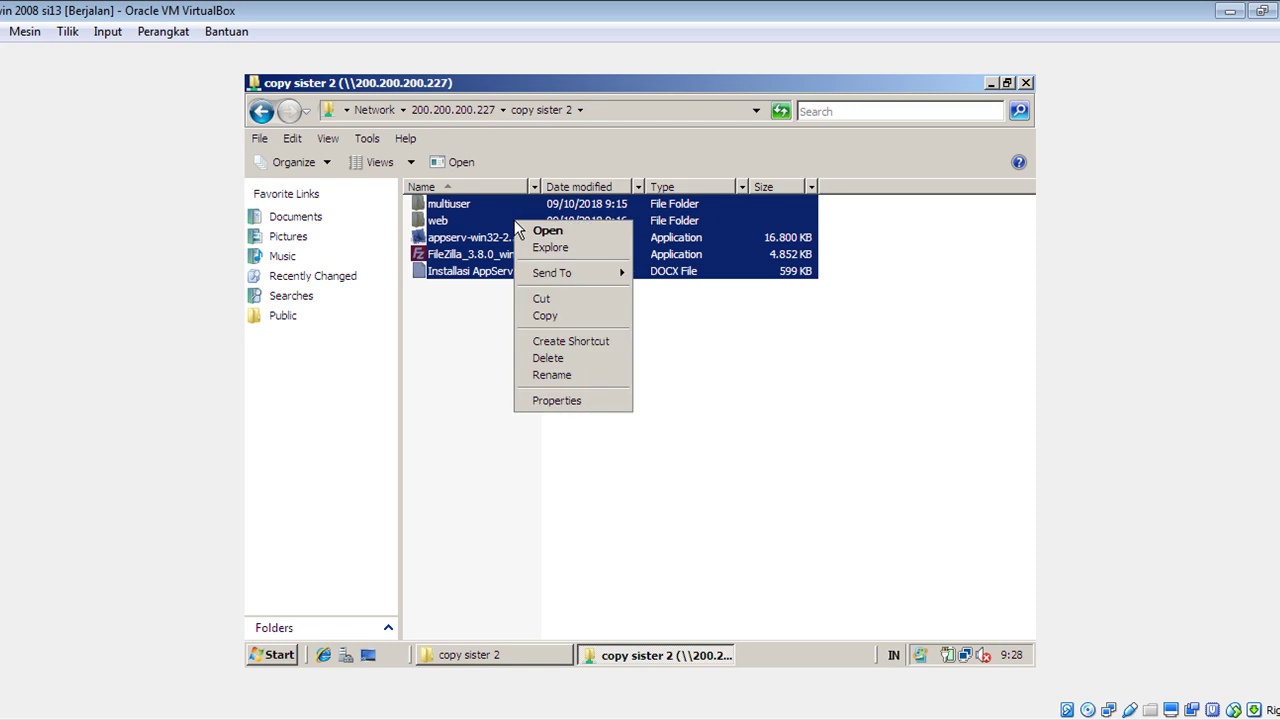
left_click(564, 316)
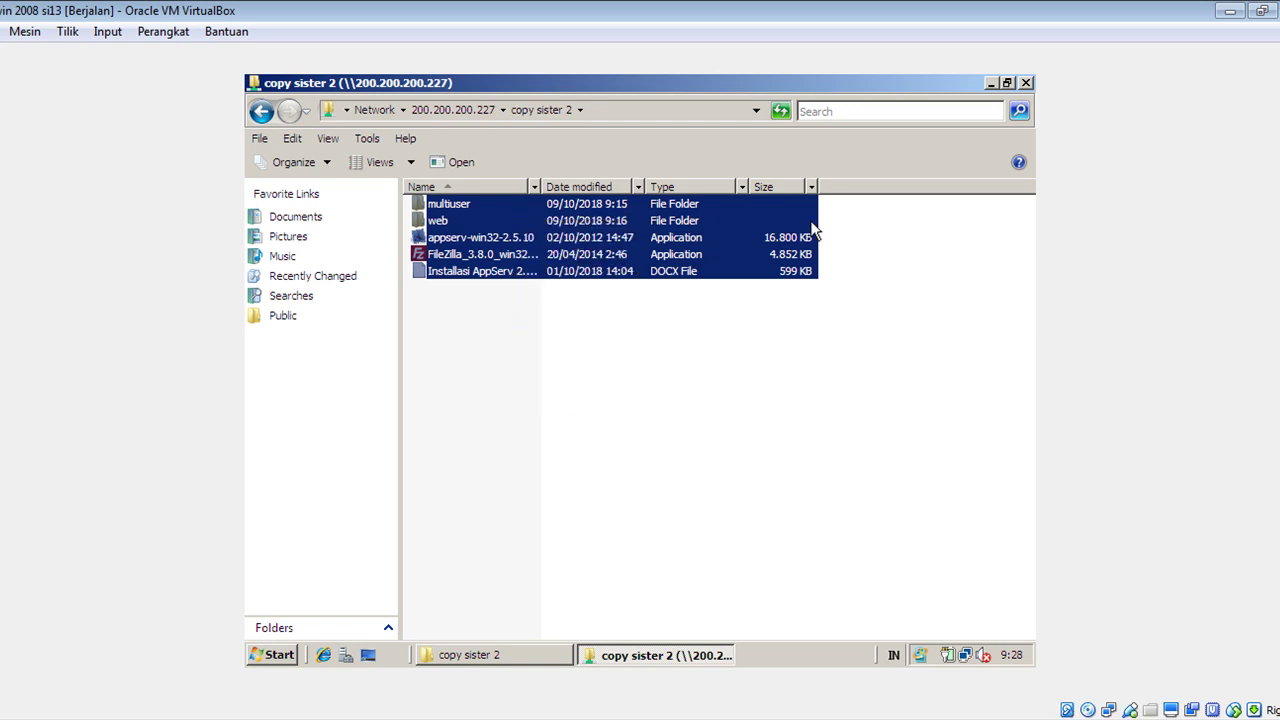
Paste the items into D:\copy sister 2, then bring the Windows 7 VM forward.
left_click(1026, 84)
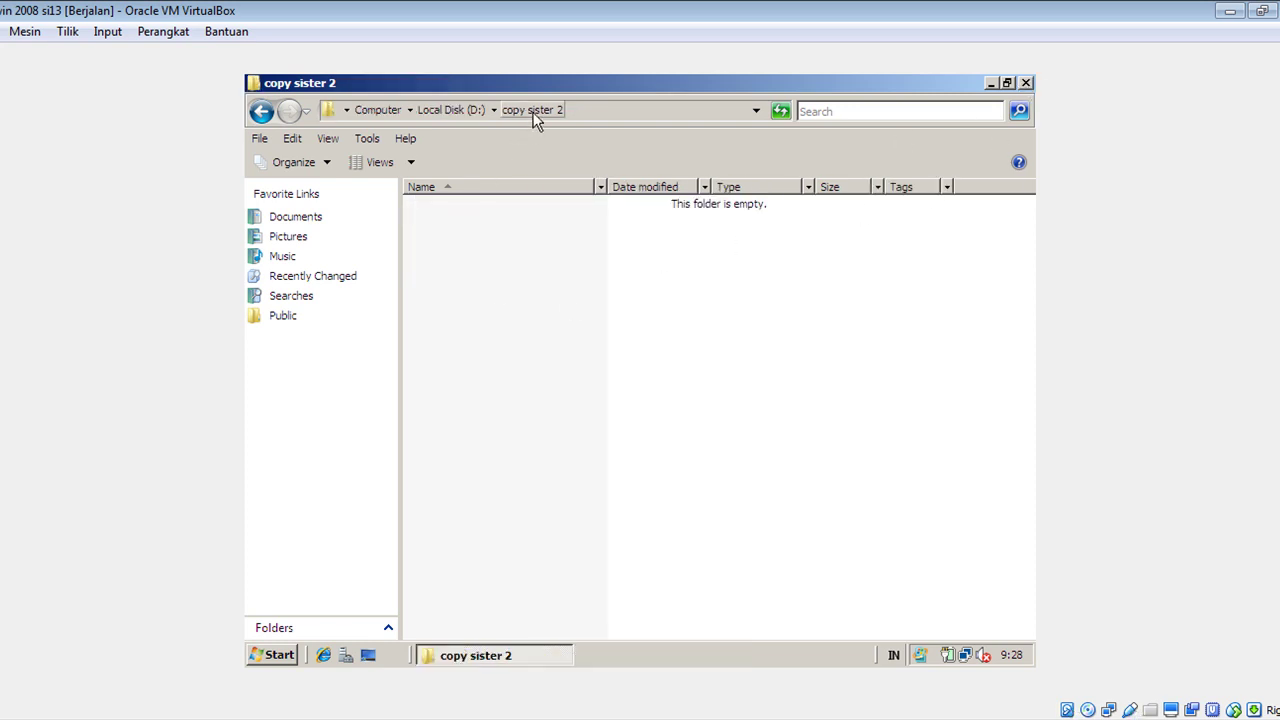
right_click(669, 337)
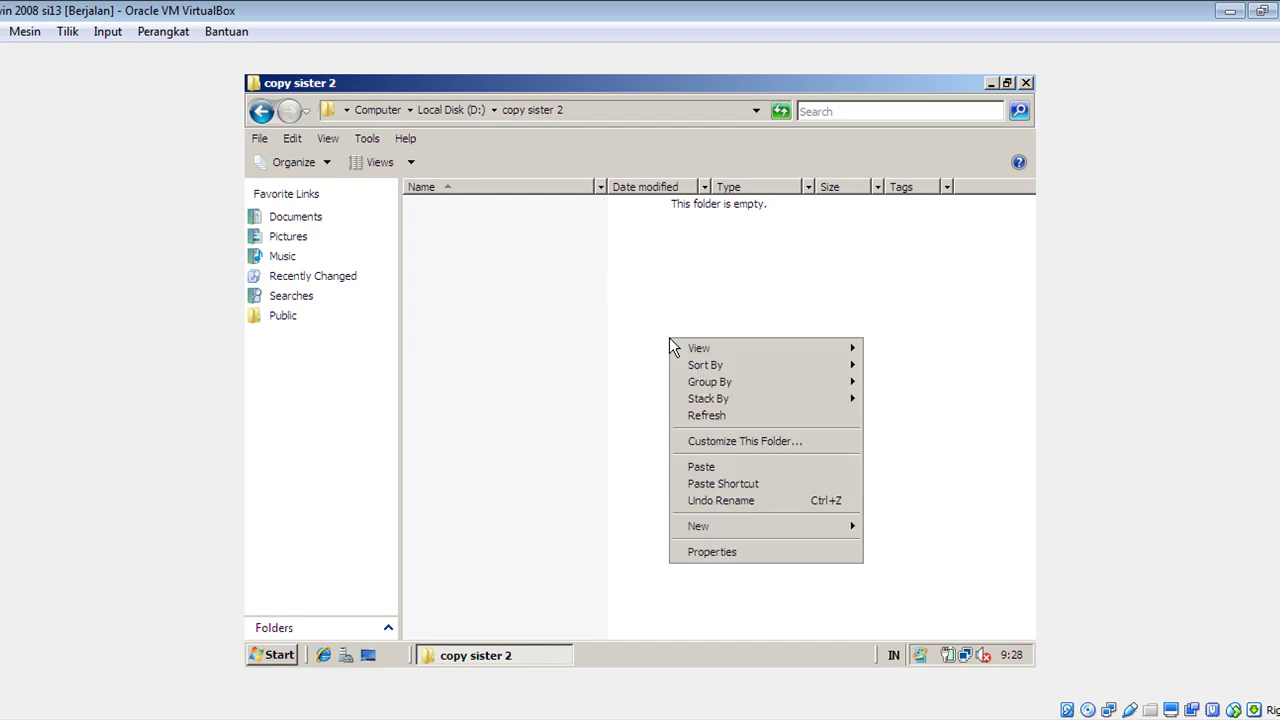
left_click(713, 463)
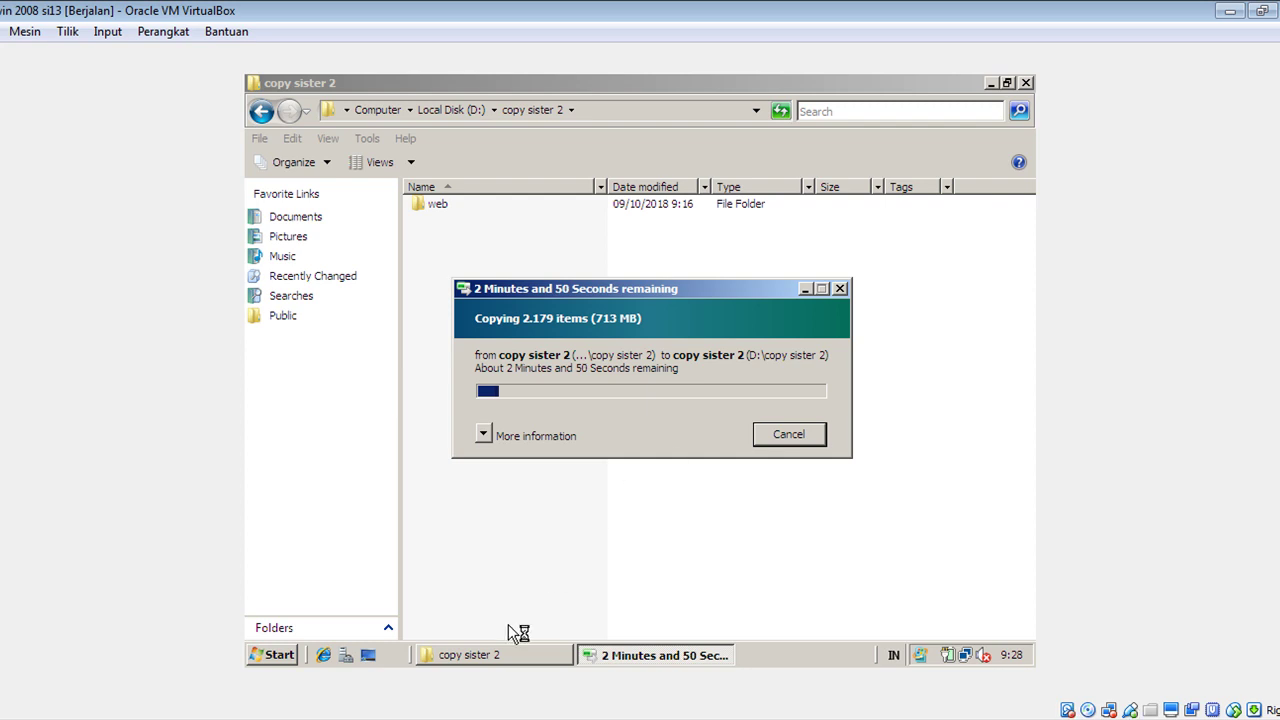
left_click(490, 714)
left_click(495, 697)
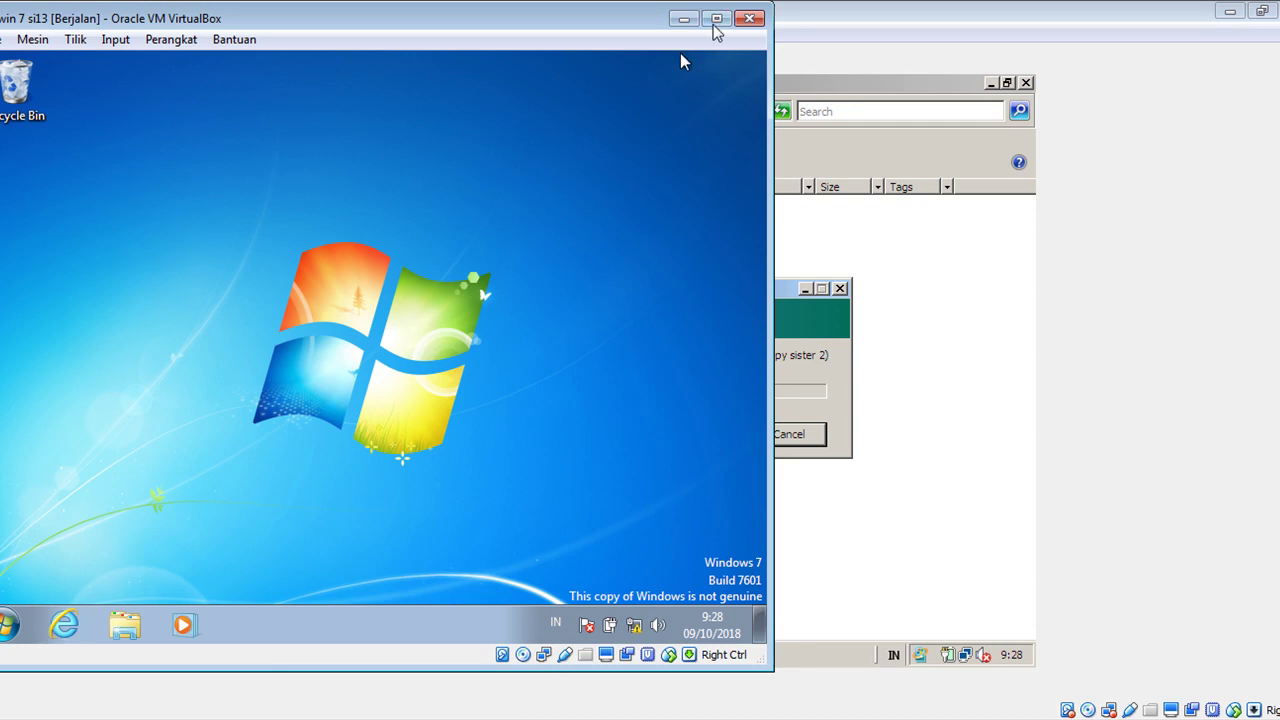
Maximize the Windows 7 VM and run \\200.200.200.227 in place of the old ping command.
left_click(716, 19)
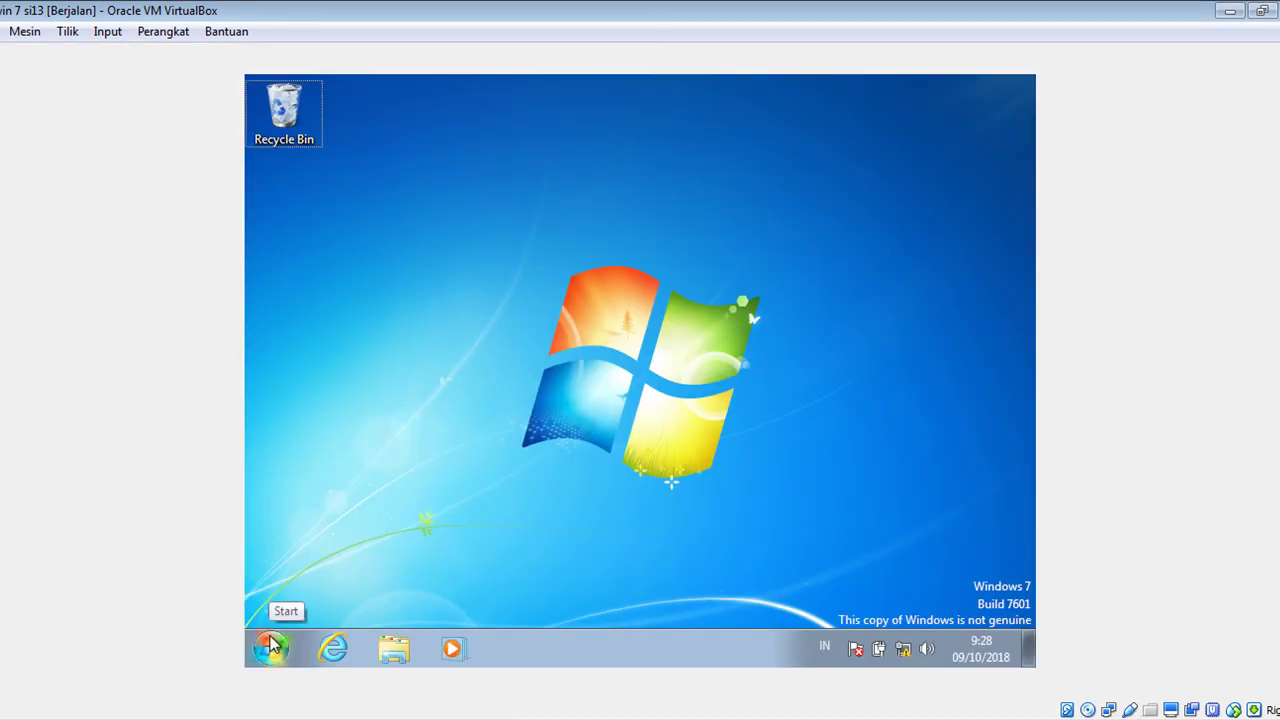
key("super+r")
left_click(460, 501)
left_click_drag(460, 501, 328, 499)
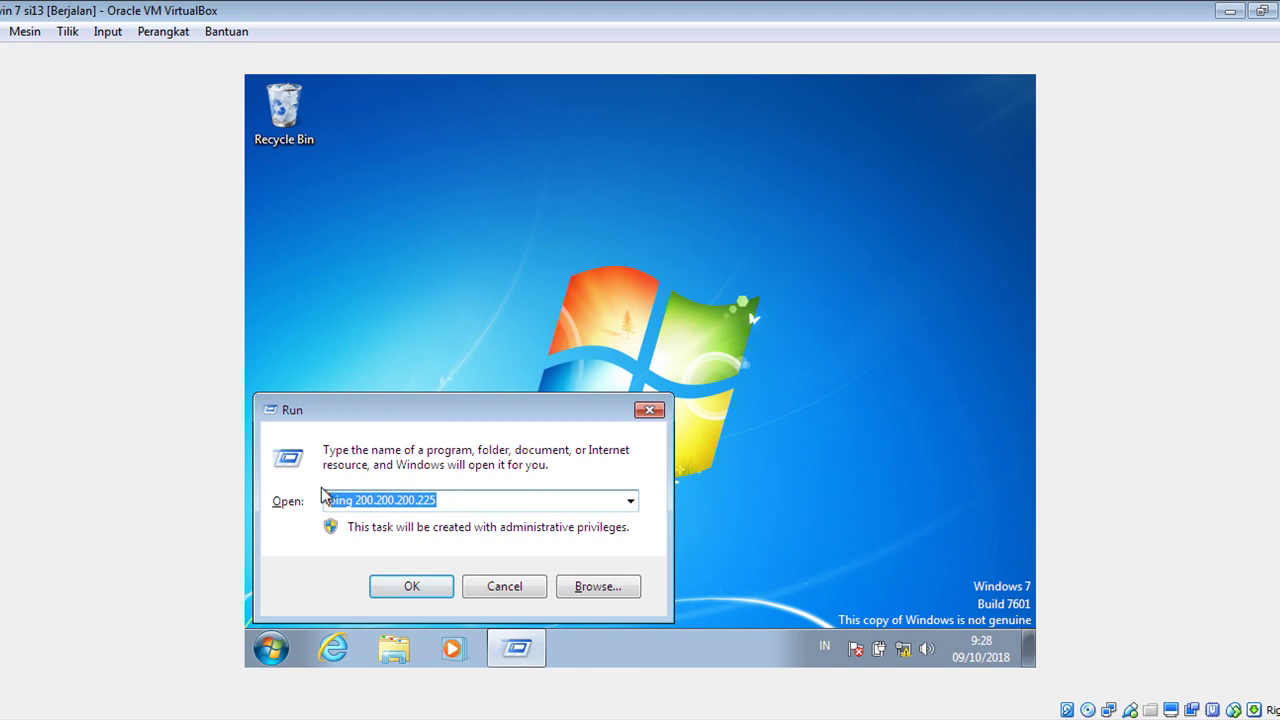
type("\\\\")
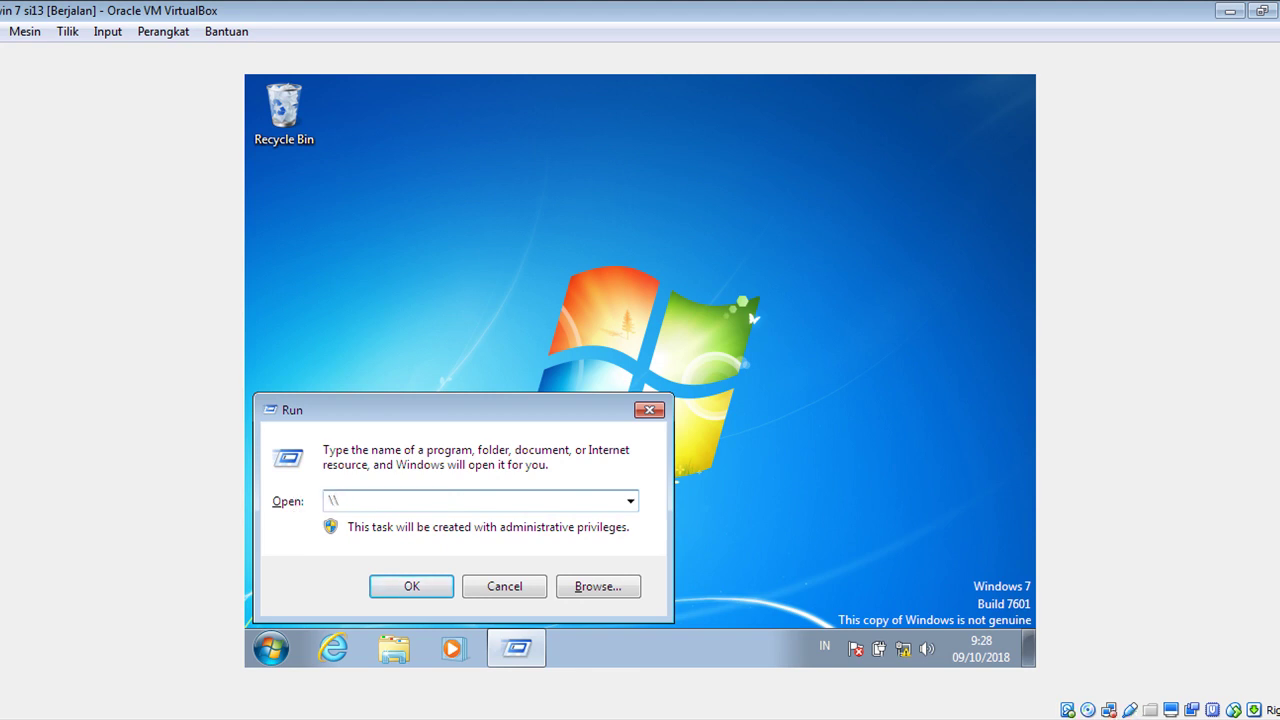
type("200.200.200.22")
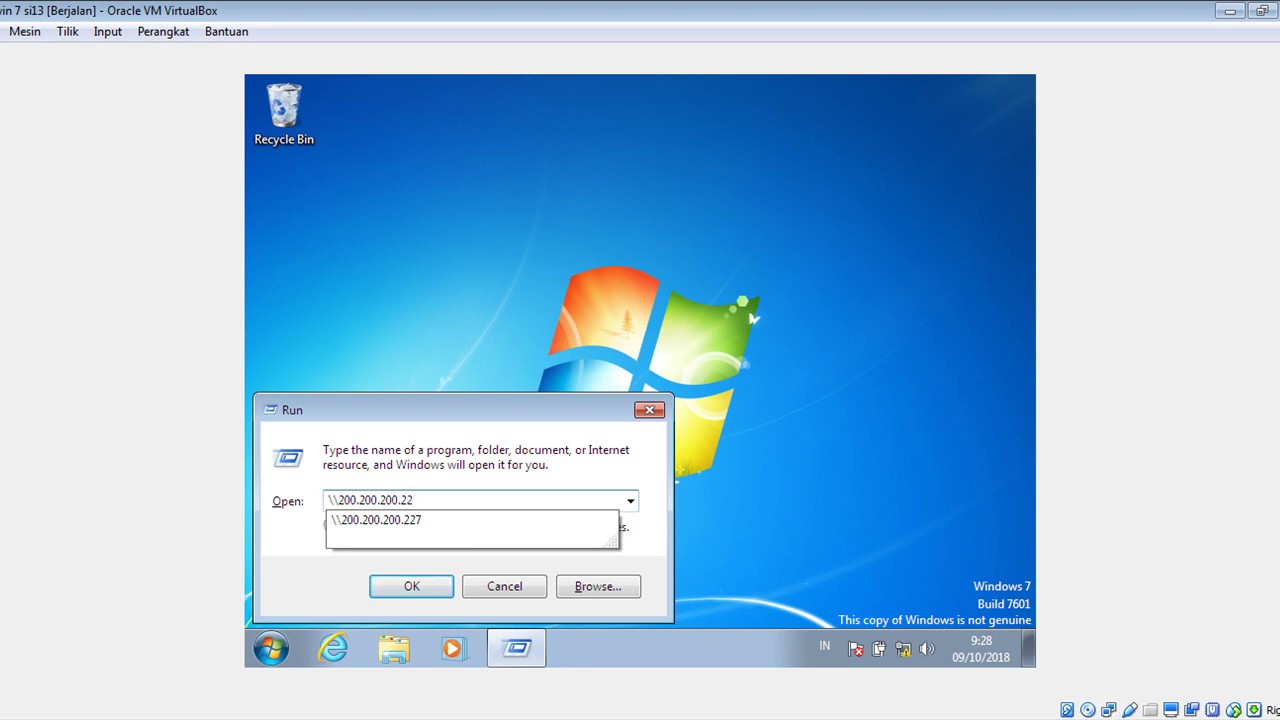
type("7")
key("Return")
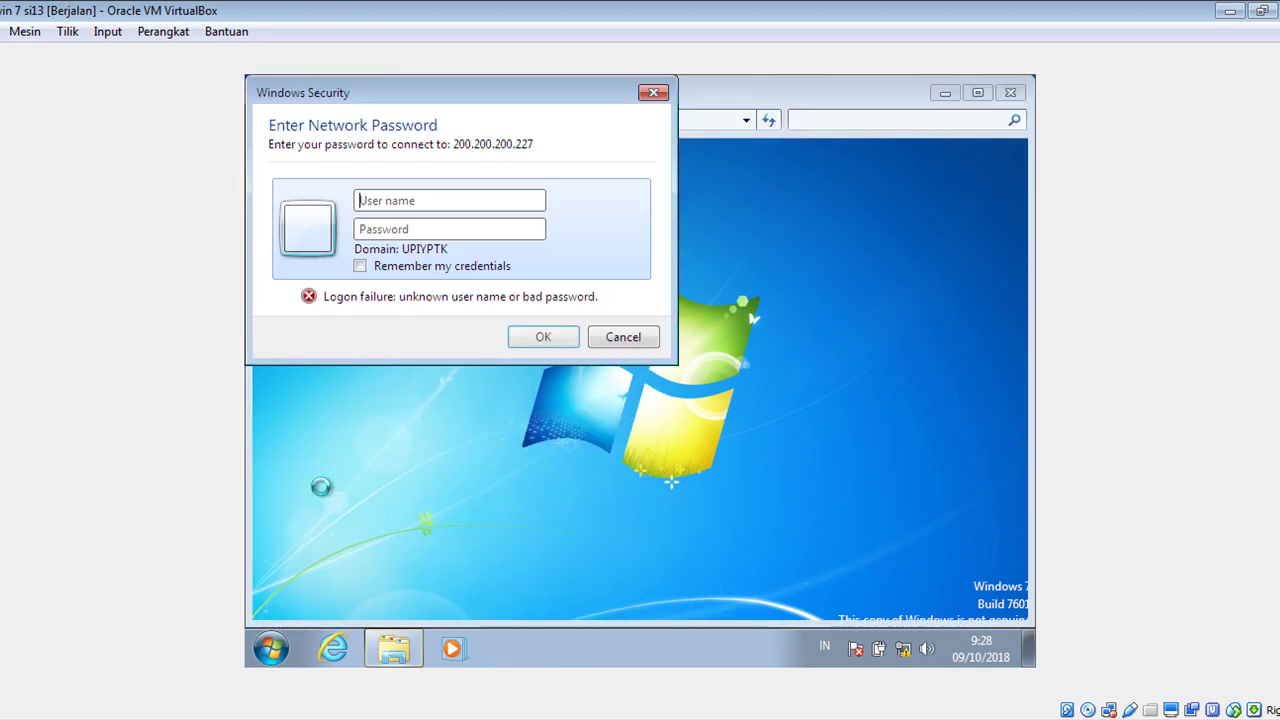
Log in to the host with user name and password, open copy sister 2, and select all five items.
type("yuyu")
left_click(429, 232)
type("••••")
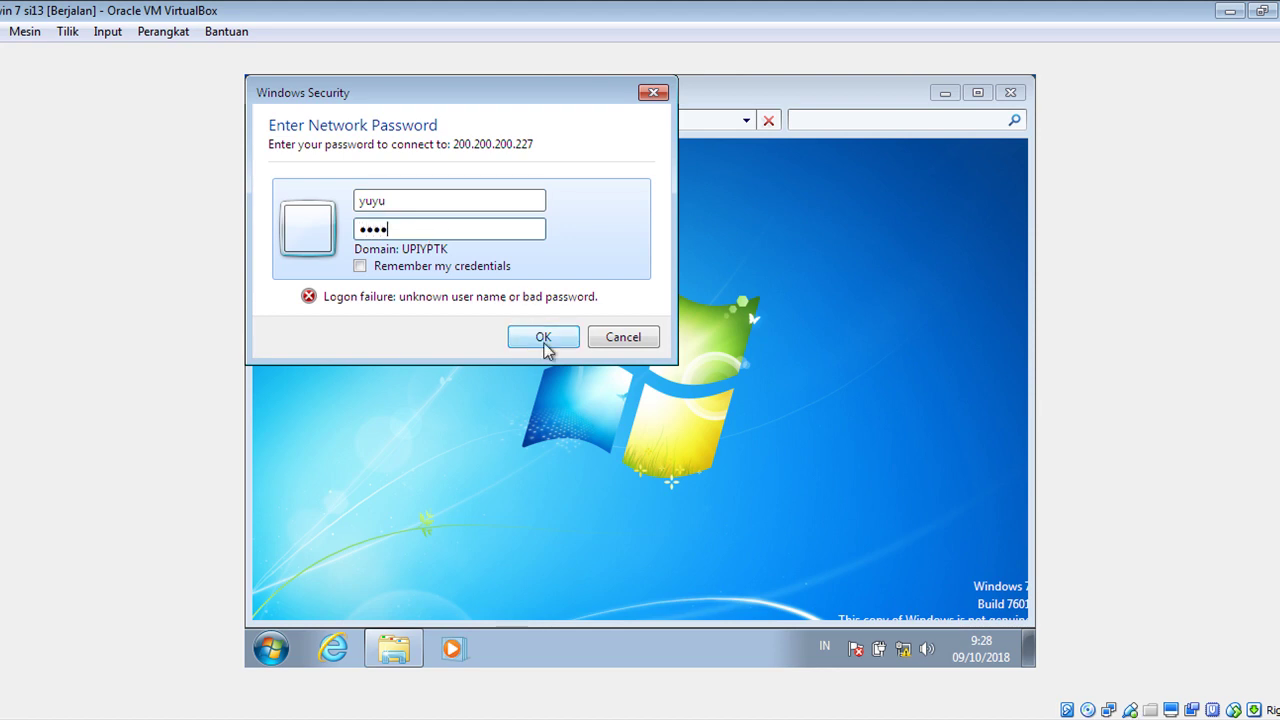
left_click(543, 338)
double_click(506, 200)
left_click_drag(491, 327, 532, 205)
right_click(540, 242)
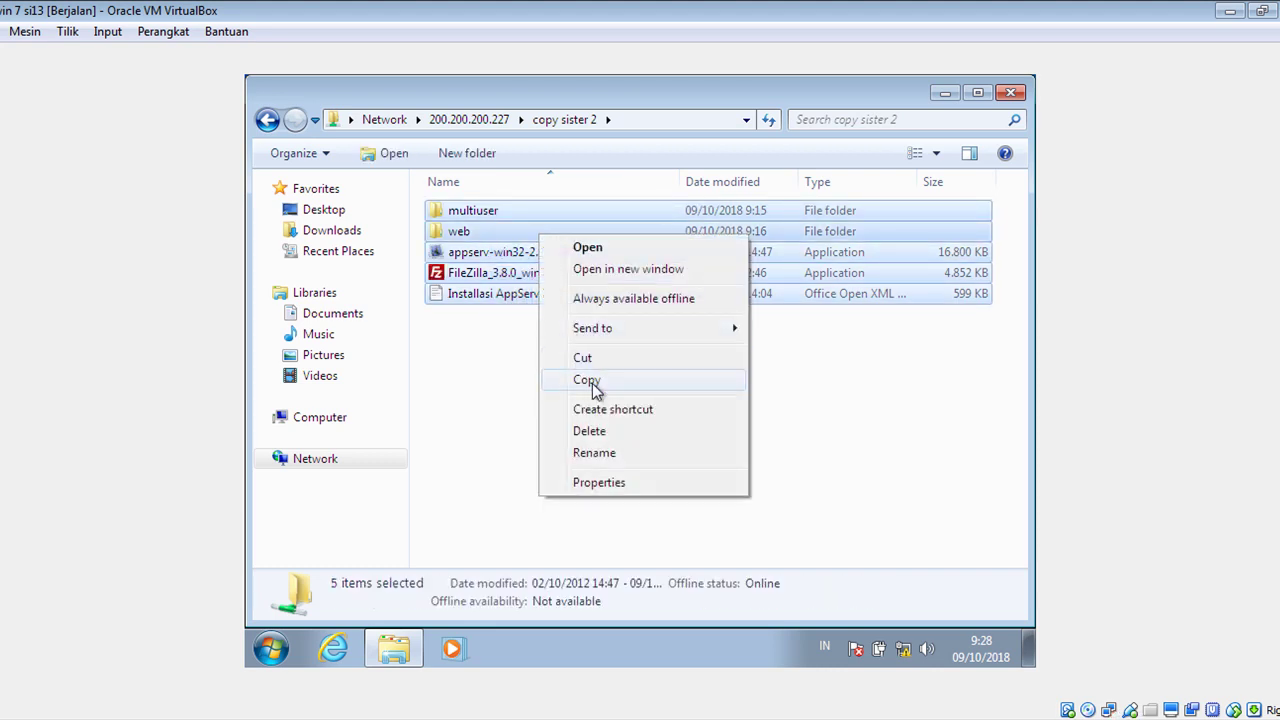
Copy the selected share items and open Local Disk (D:).
left_click(589, 381)
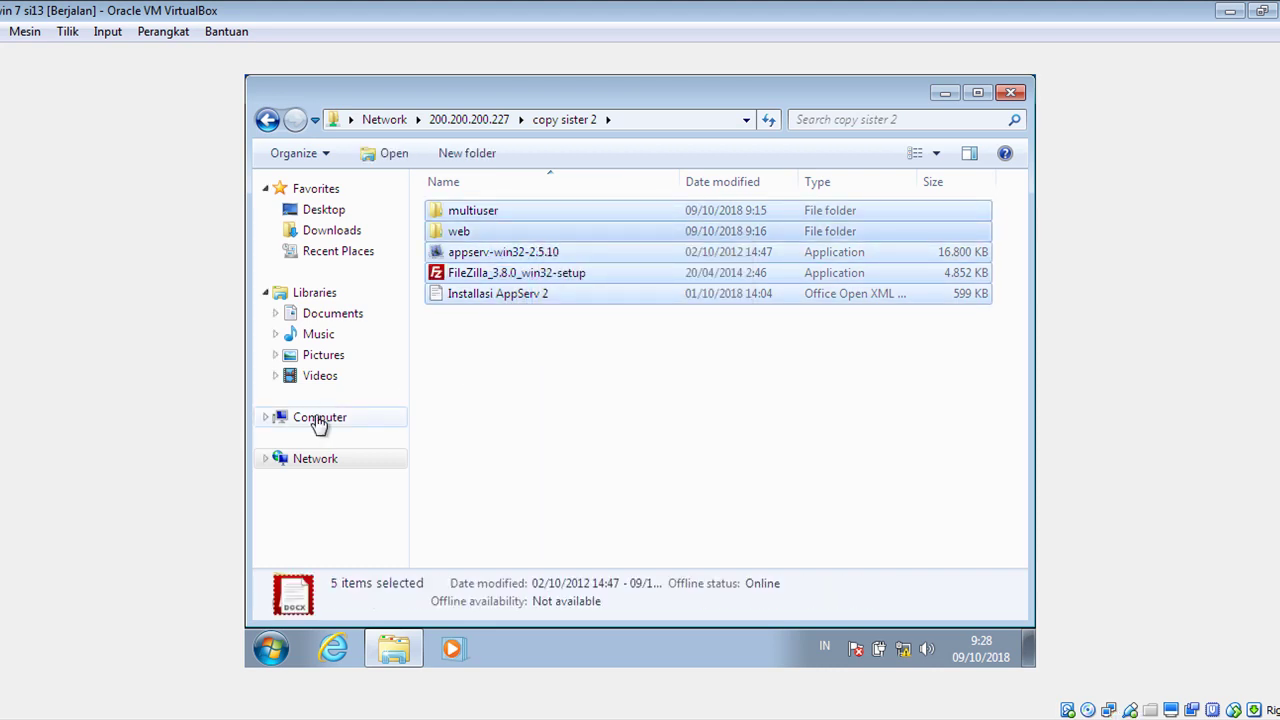
left_click(320, 417)
left_click(760, 237)
double_click(760, 237)
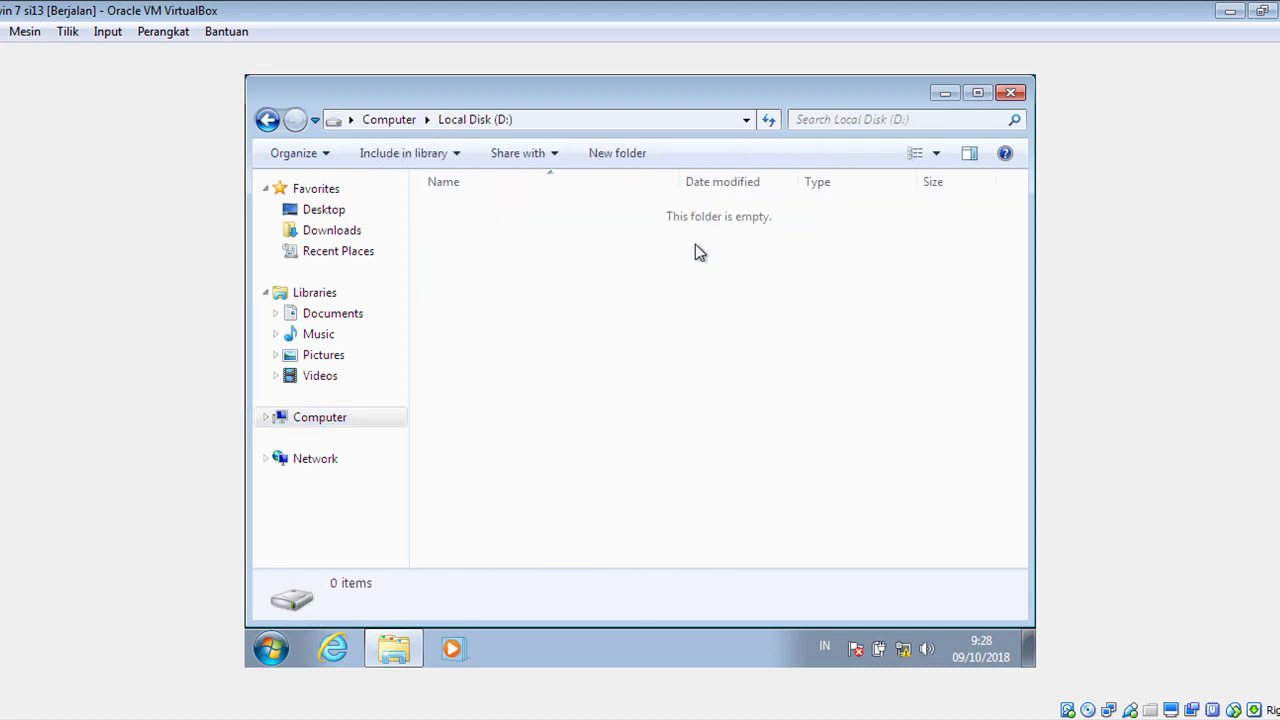
Create a new folder on D: named copy sister 2.
right_click(651, 318)
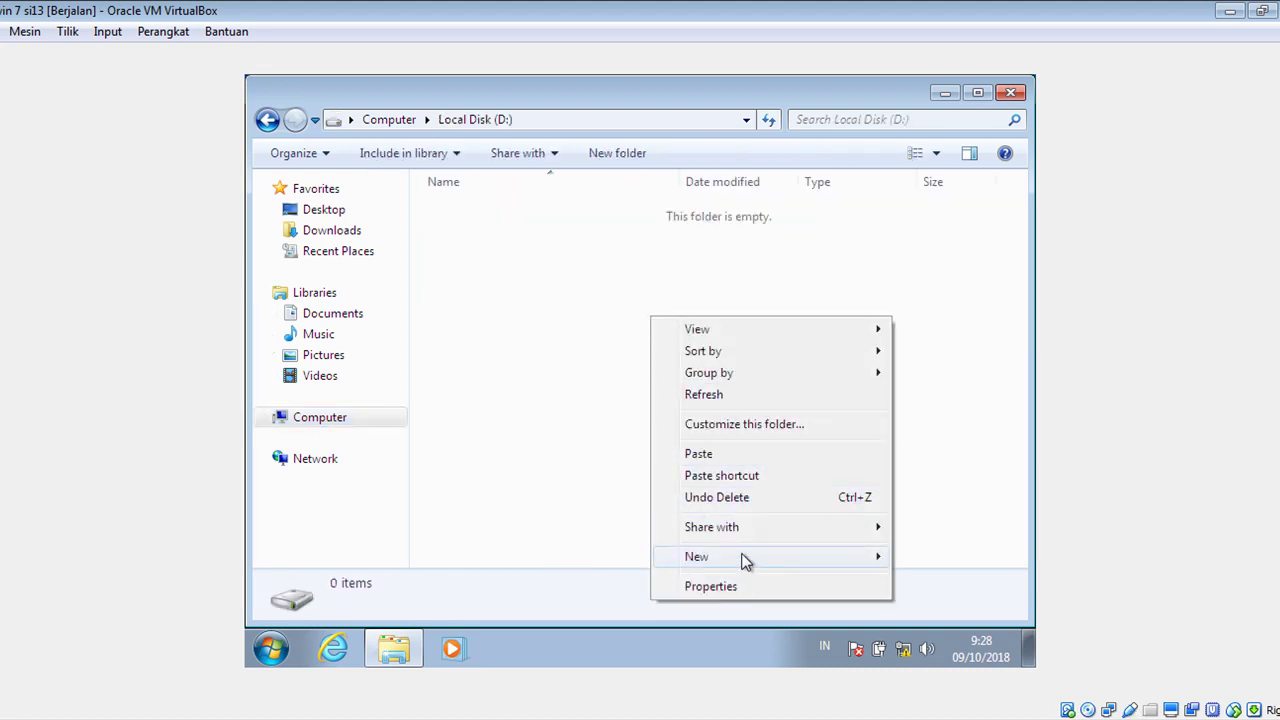
left_click(676, 554)
left_click(514, 367)
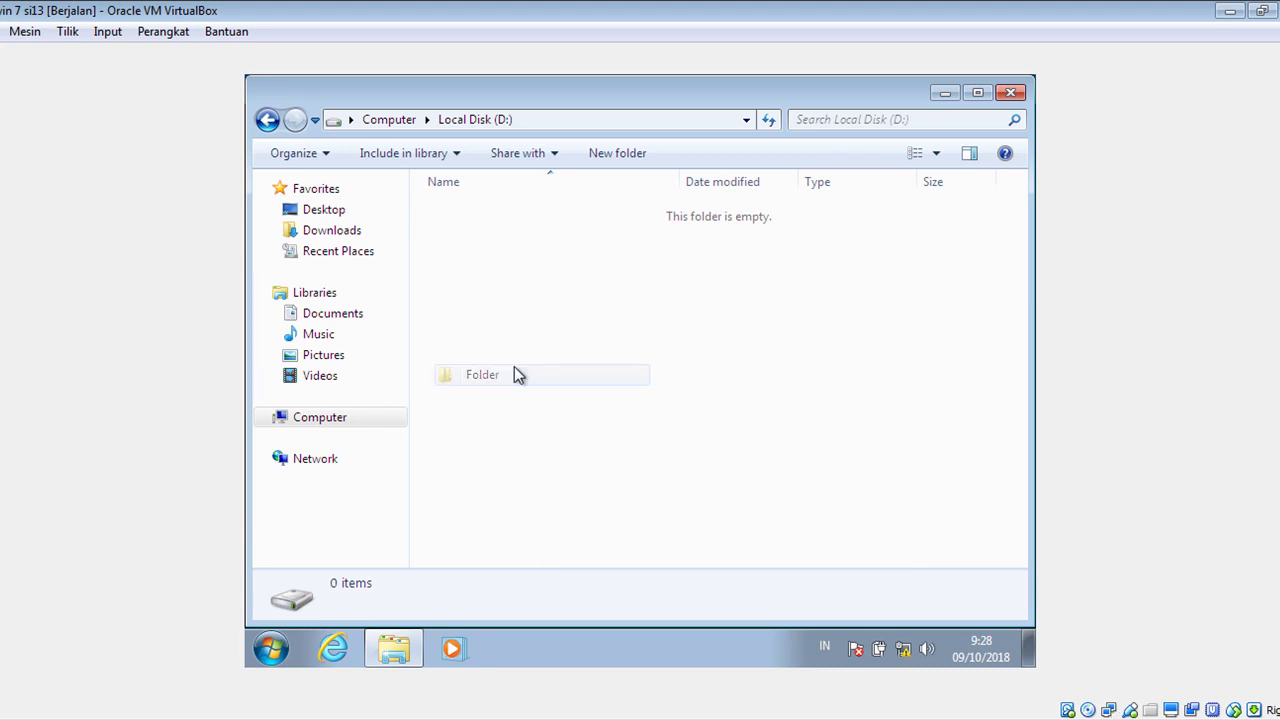
type("cop")
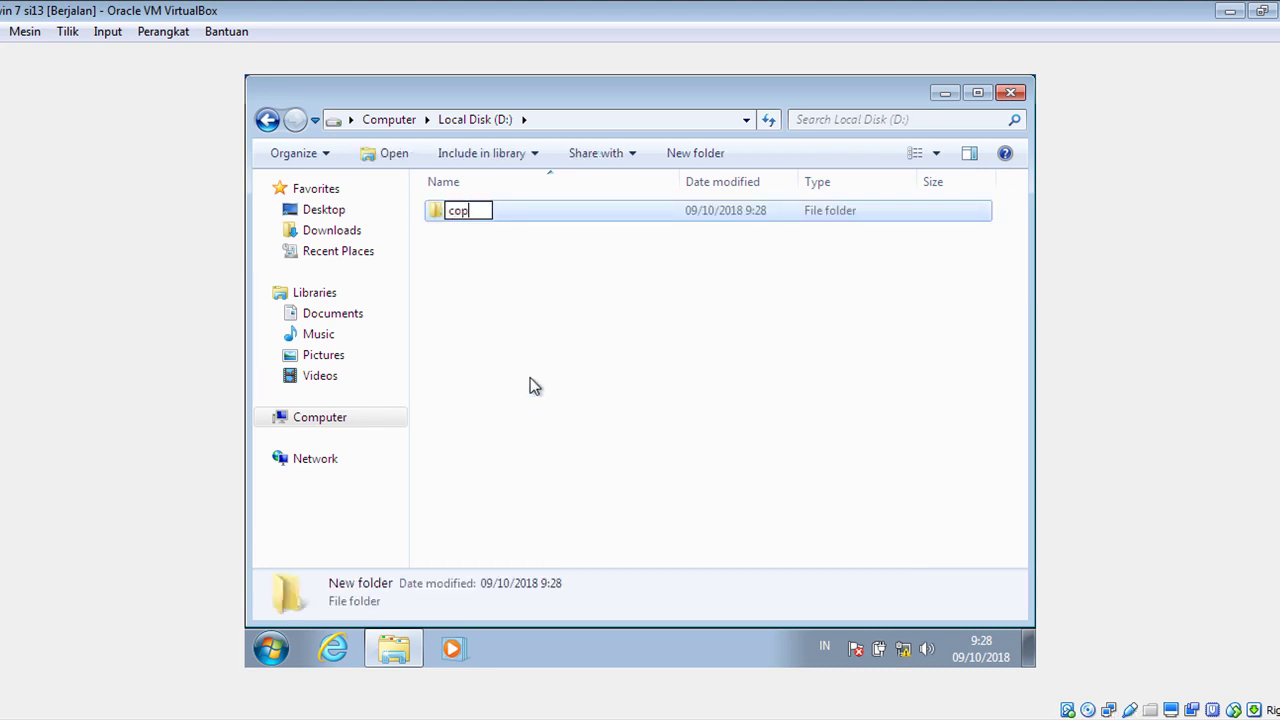
type("y sis")
type("2")
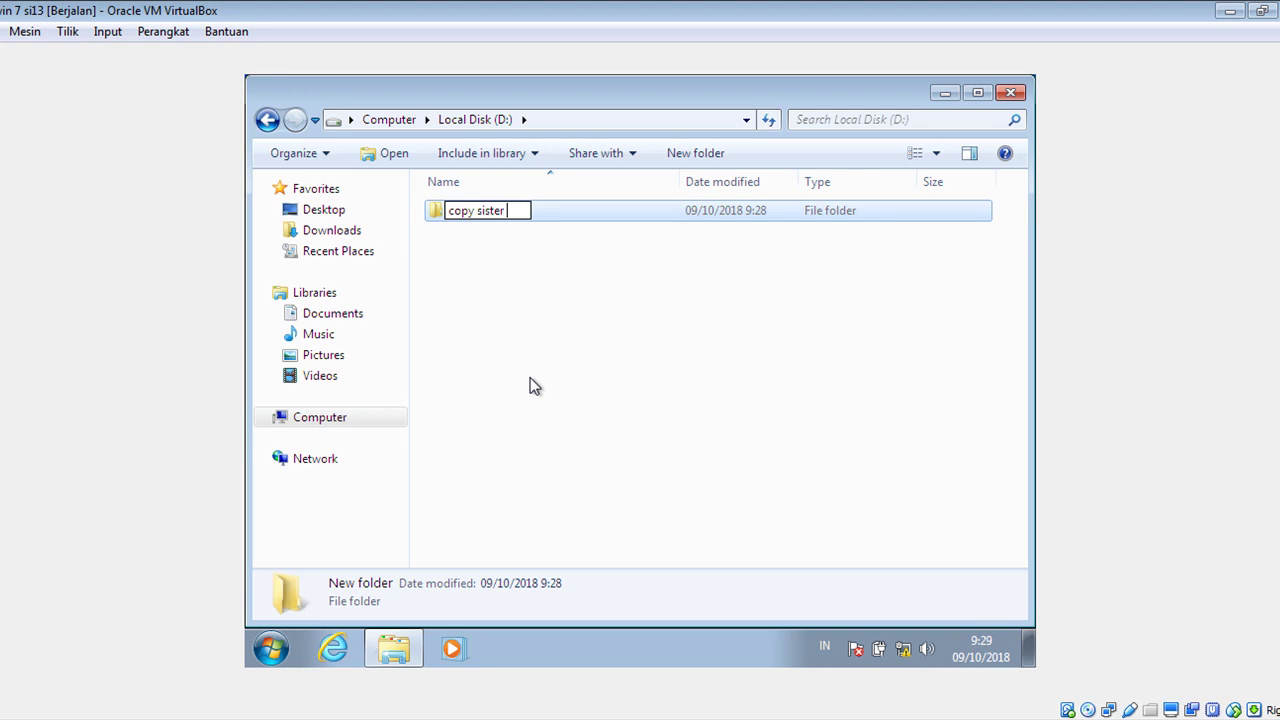
left_click(645, 270)
Paste the copied items into the copy sister 2 folder.
double_click(502, 214)
right_click(603, 320)
left_click(640, 459)
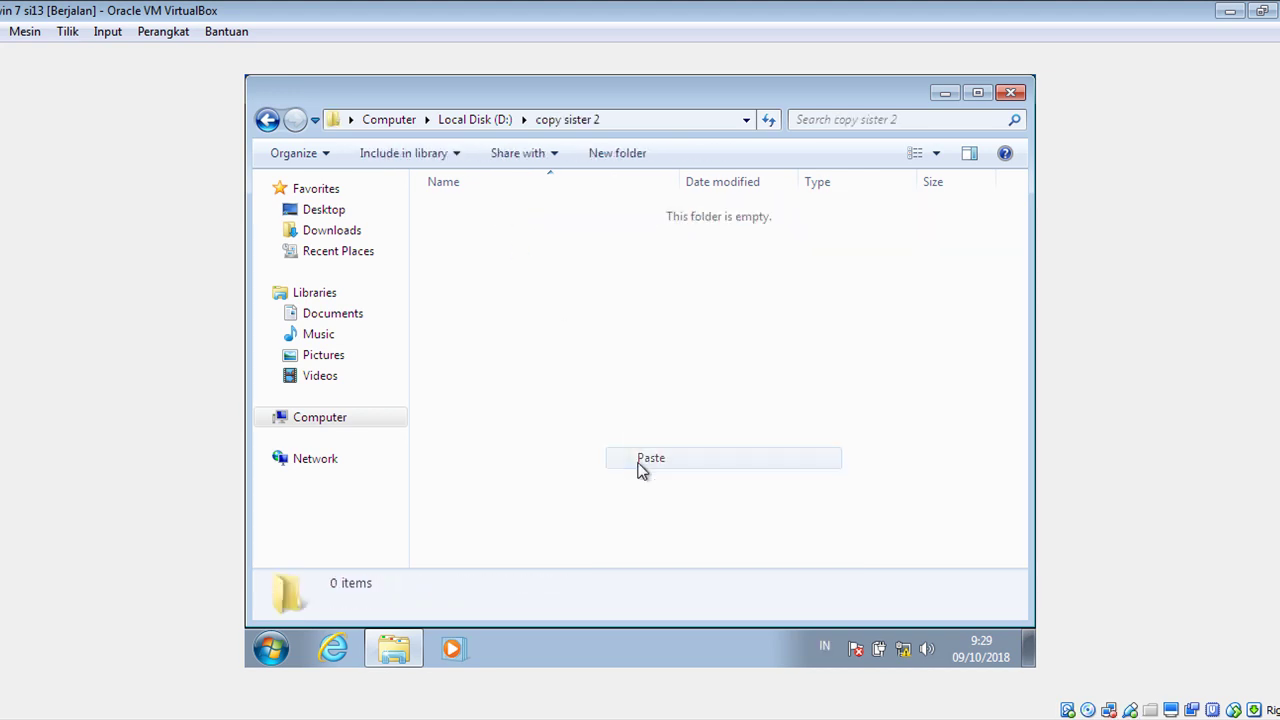